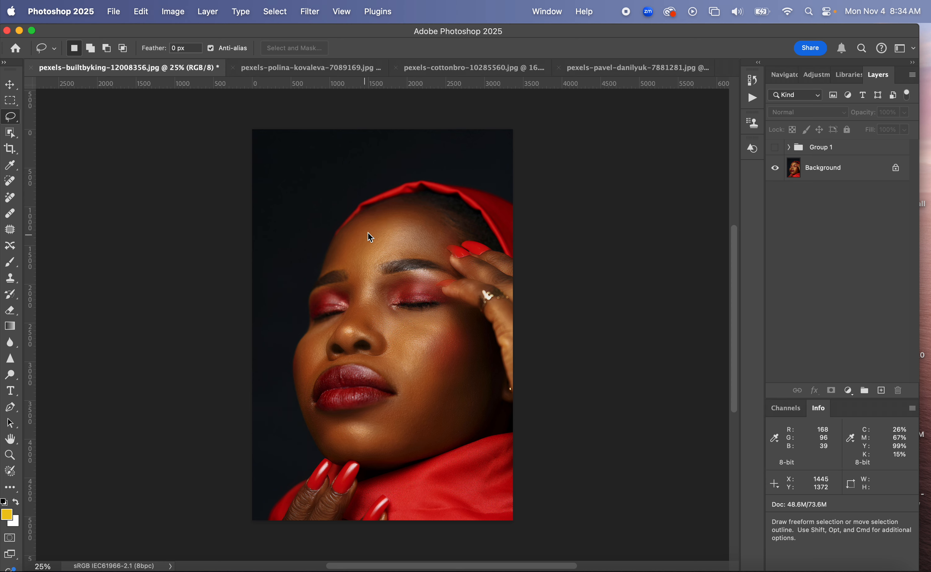
# Step: Add a Gradient Map adjustment layer to the portrait and apply the "Preset - Dark and Moody - Brown" gradient
pyautogui.click(848, 391)
pyautogui.click(817, 377)
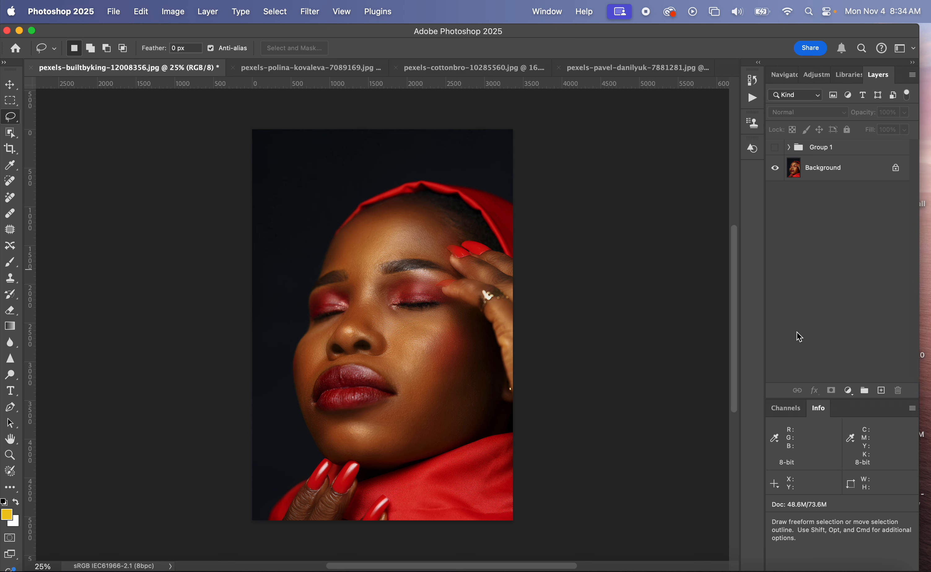
pyautogui.click(852, 390)
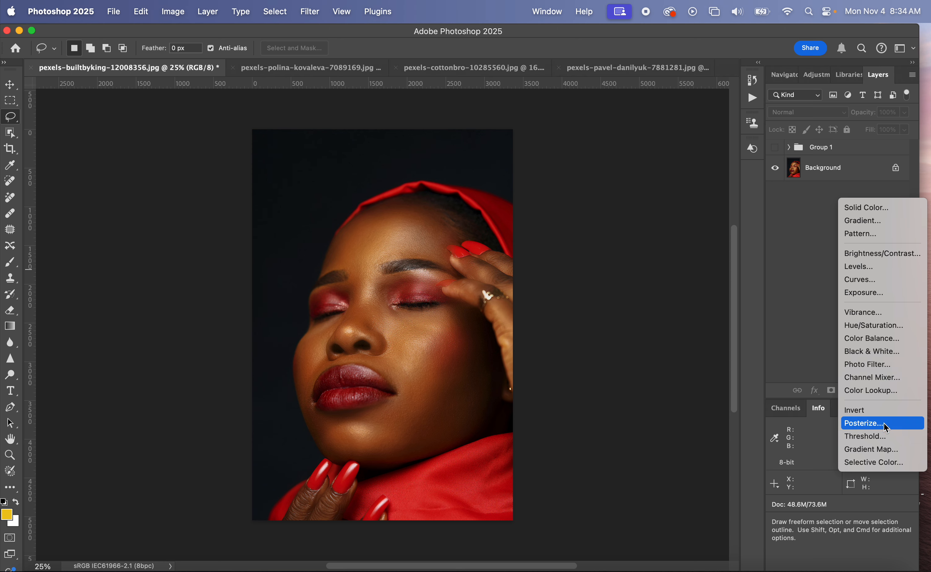
pyautogui.click(886, 453)
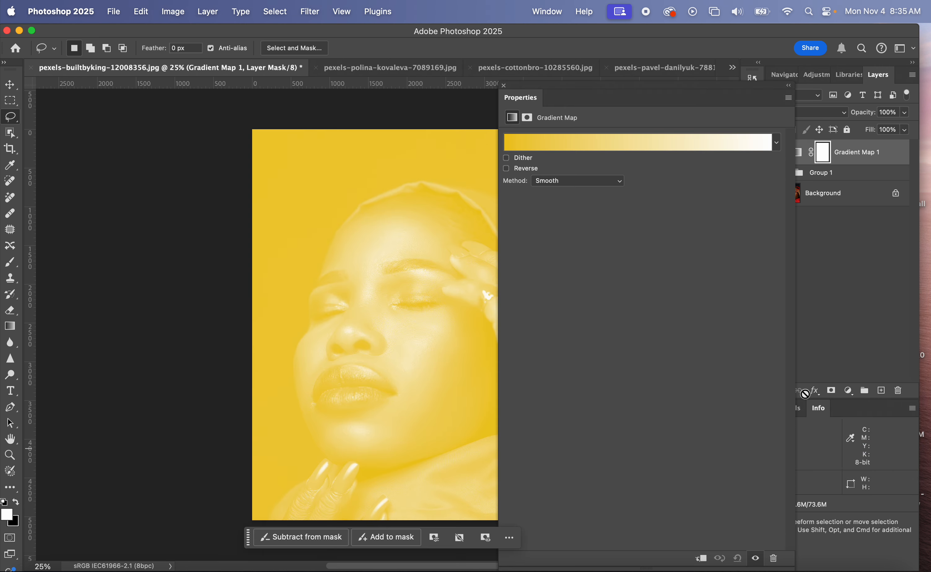
pyautogui.click(523, 140)
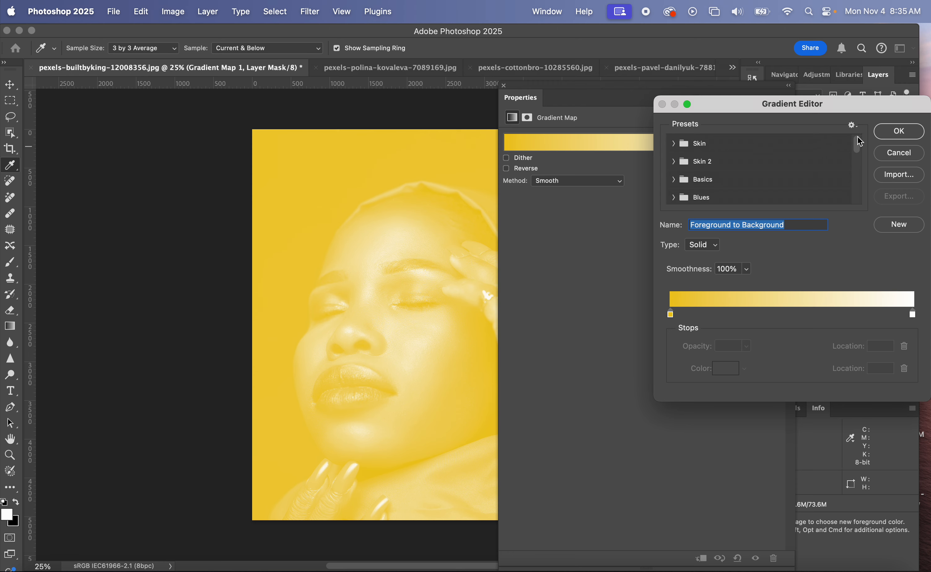
pyautogui.moveTo(859, 141); pyautogui.dragTo(864, 203)
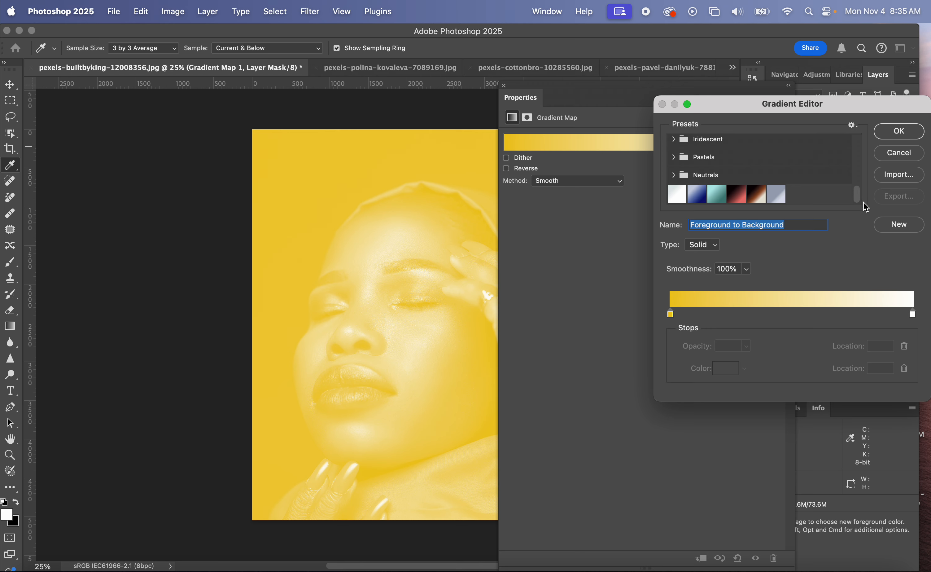
pyautogui.click(758, 194)
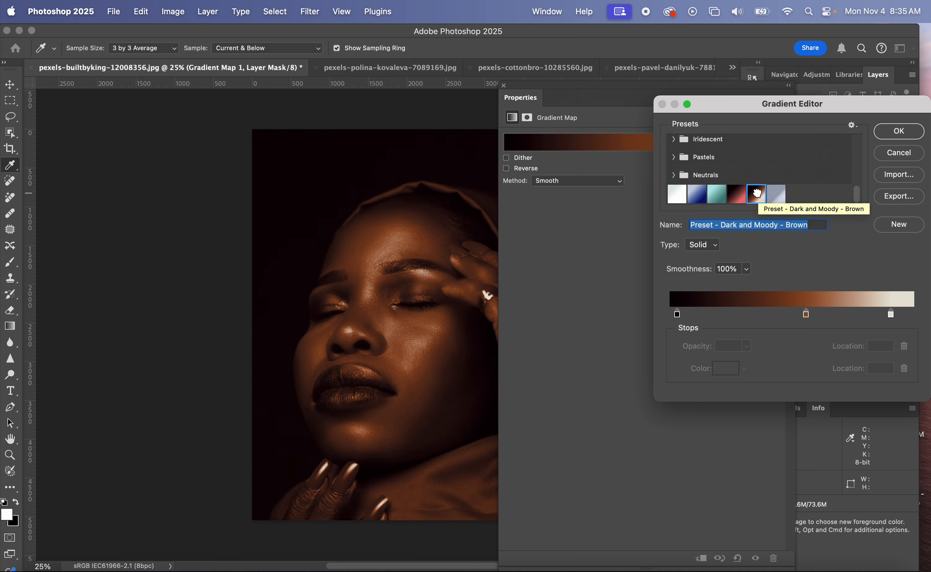
pyautogui.click(898, 131)
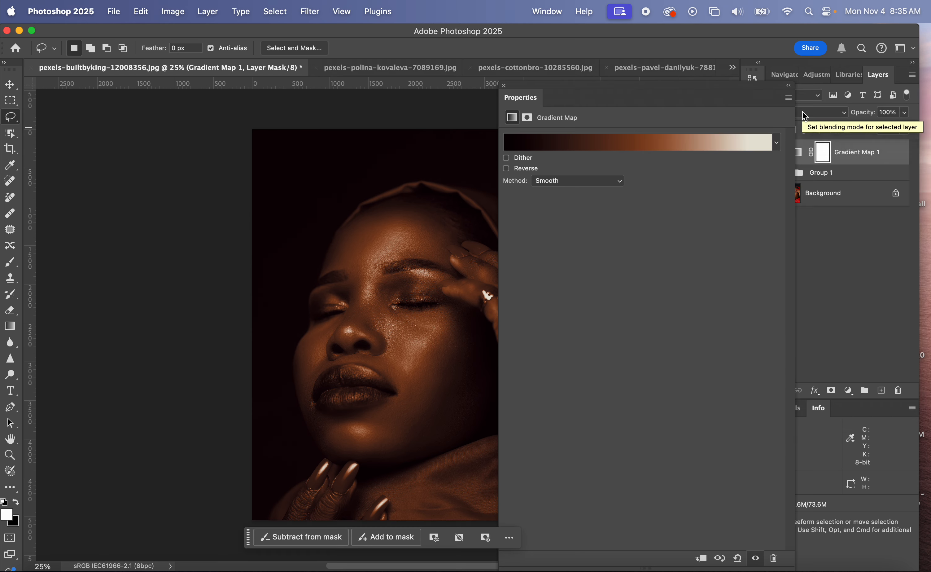
pyautogui.click(504, 86)
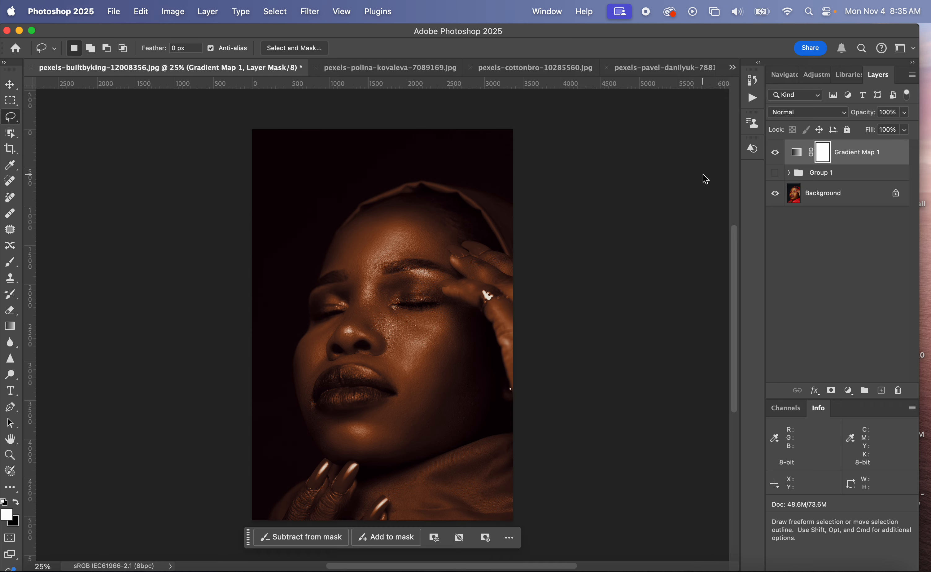
# Step: Lower the gradient map layer's fill to 35% and compare the portrait with and without the adjustment
pyautogui.click(825, 117)
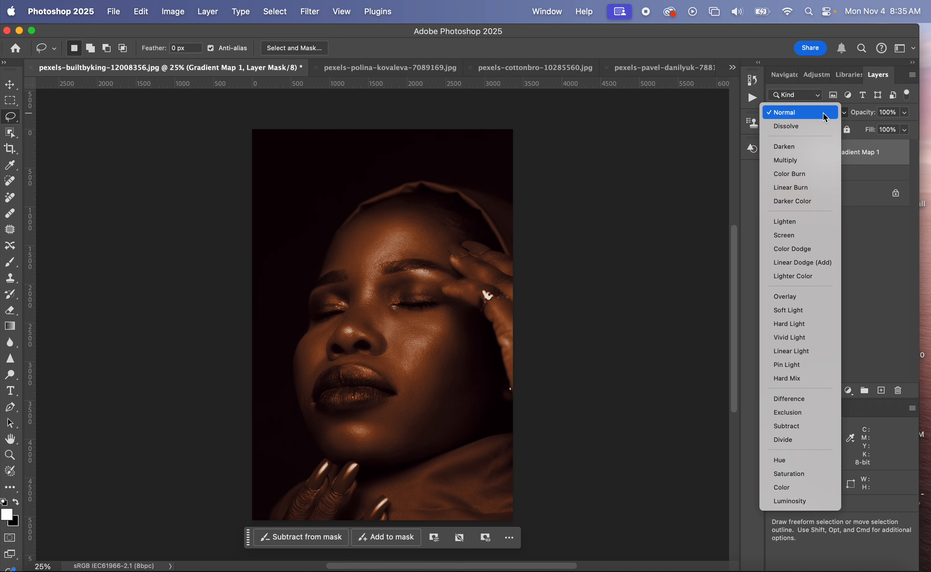
pyautogui.click(869, 245)
pyautogui.click(905, 131)
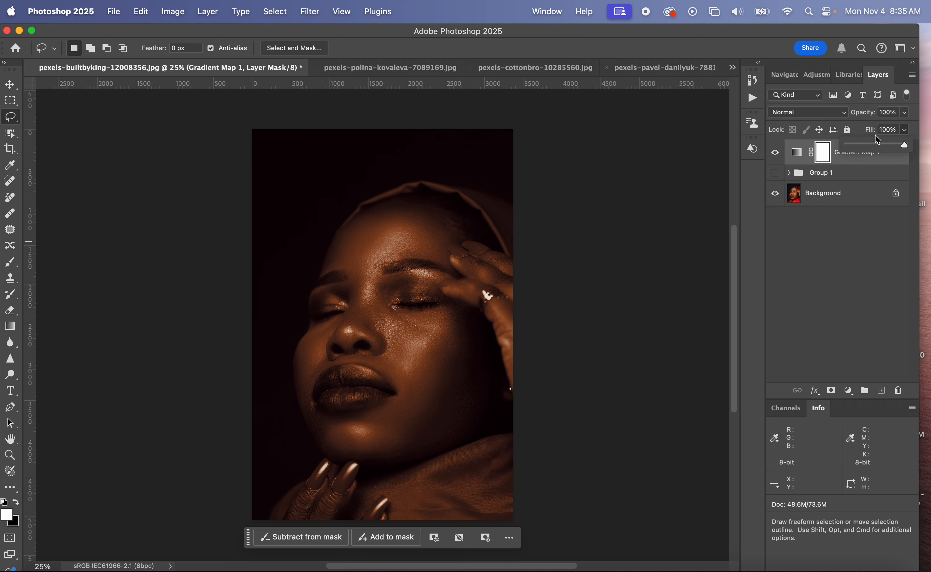
pyautogui.click(865, 145)
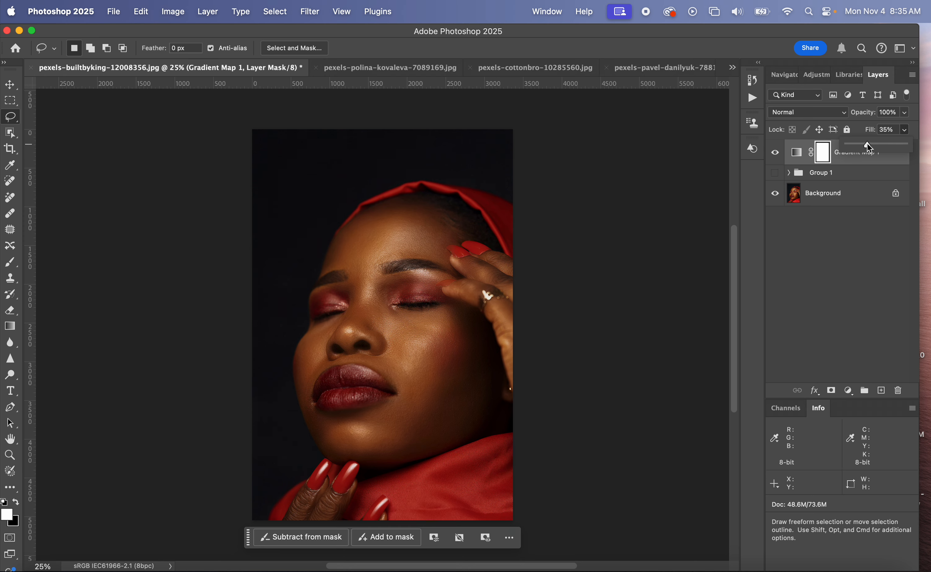
pyautogui.click(850, 271)
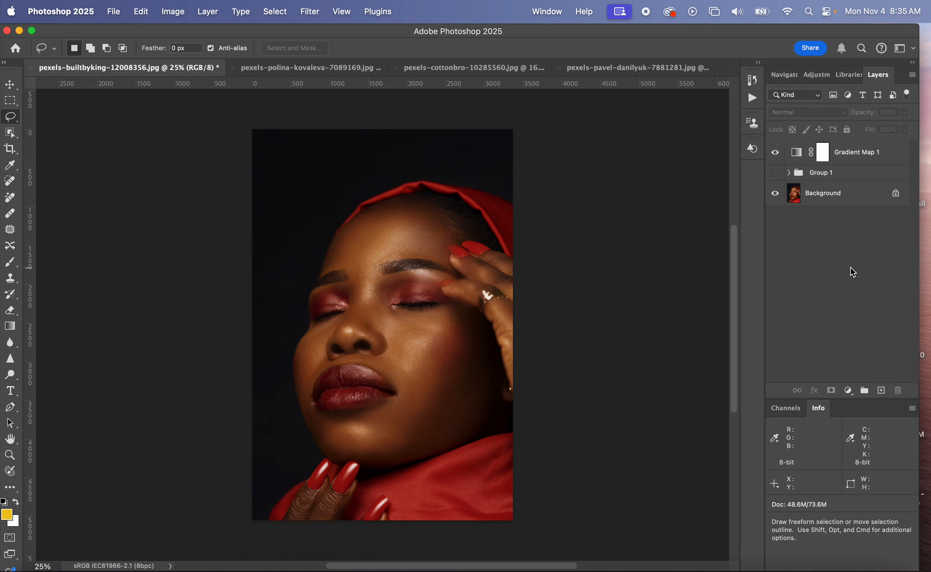
pyautogui.click(776, 153)
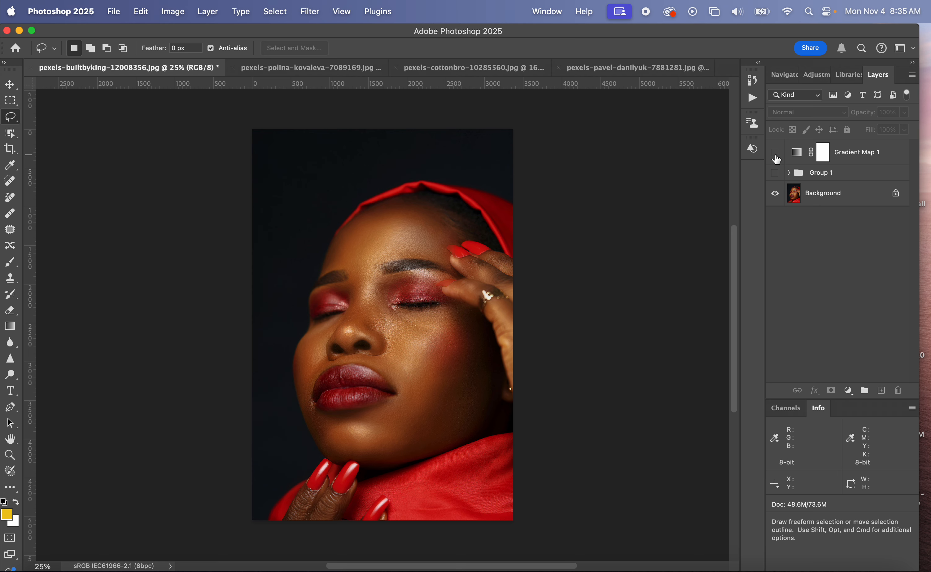
pyautogui.click(775, 154)
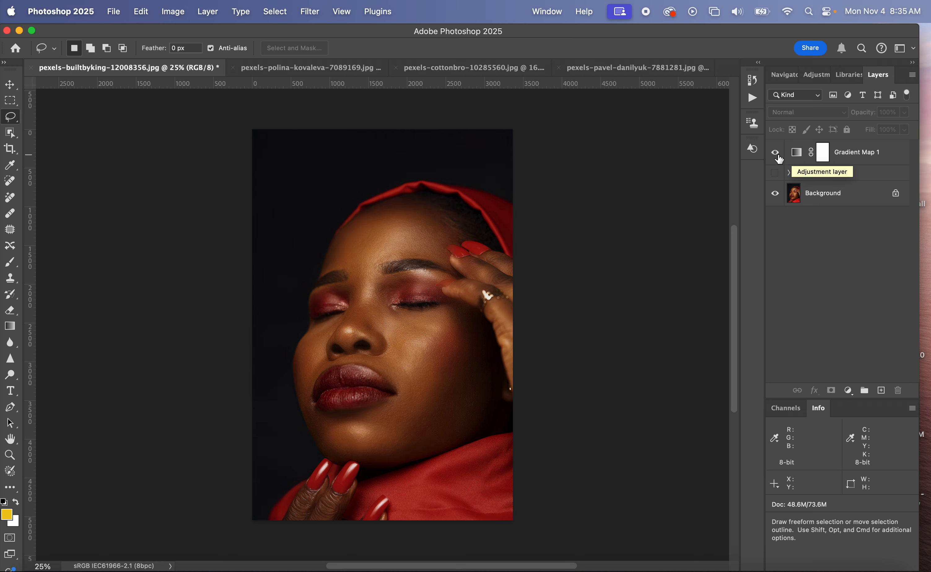
# Step: Review the gradient map layer's gradient settings and delete that layer
pyautogui.click(796, 157)
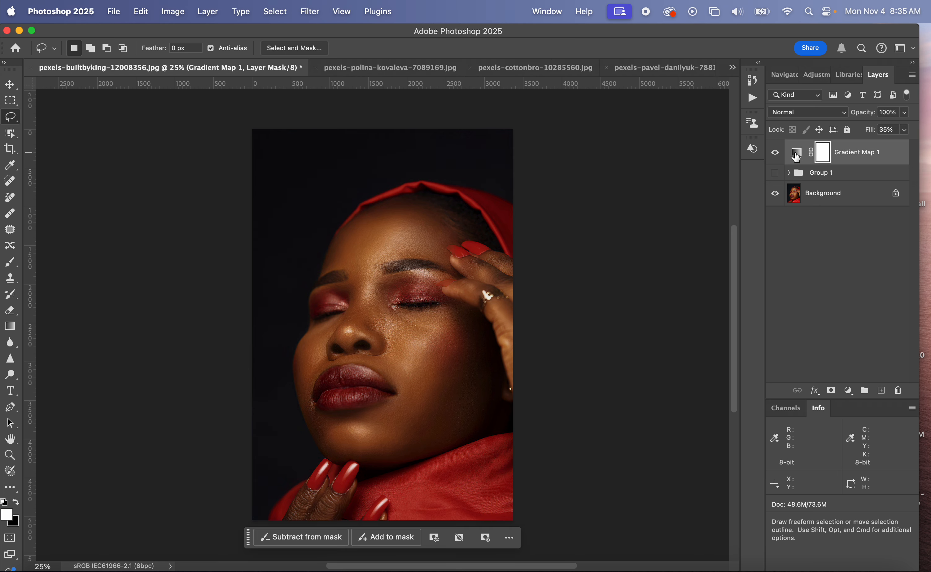
pyautogui.doubleClick(796, 156)
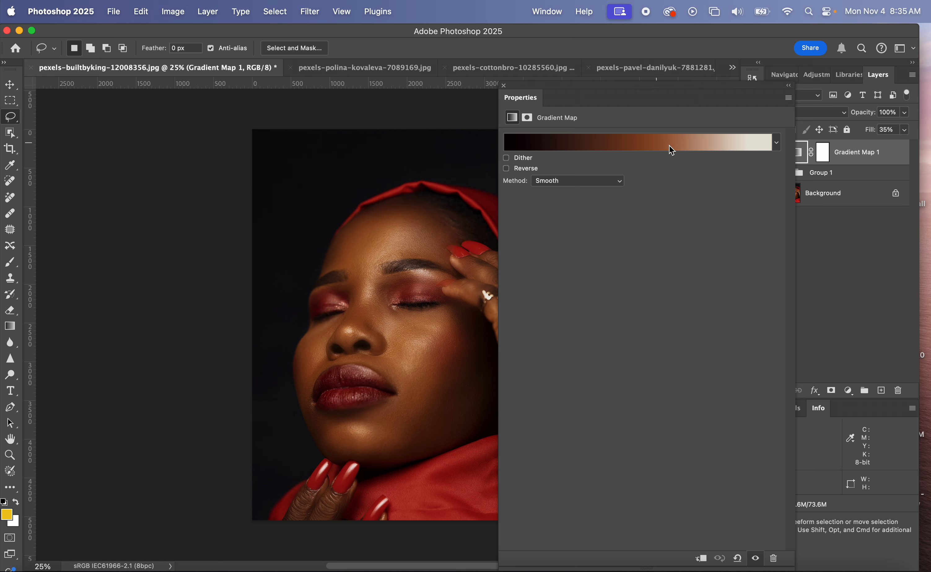
pyautogui.click(503, 85)
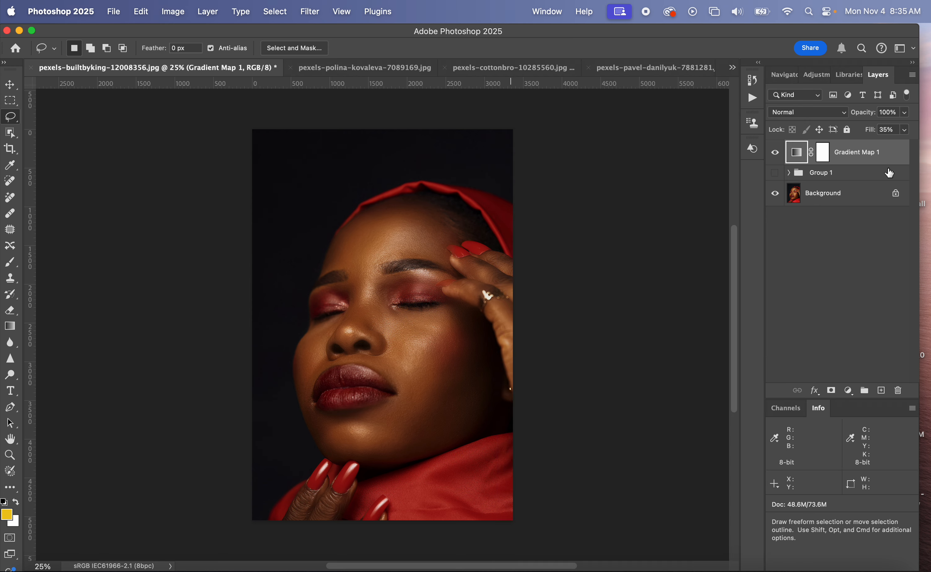
pyautogui.moveTo(883, 168); pyautogui.dragTo(897, 390)
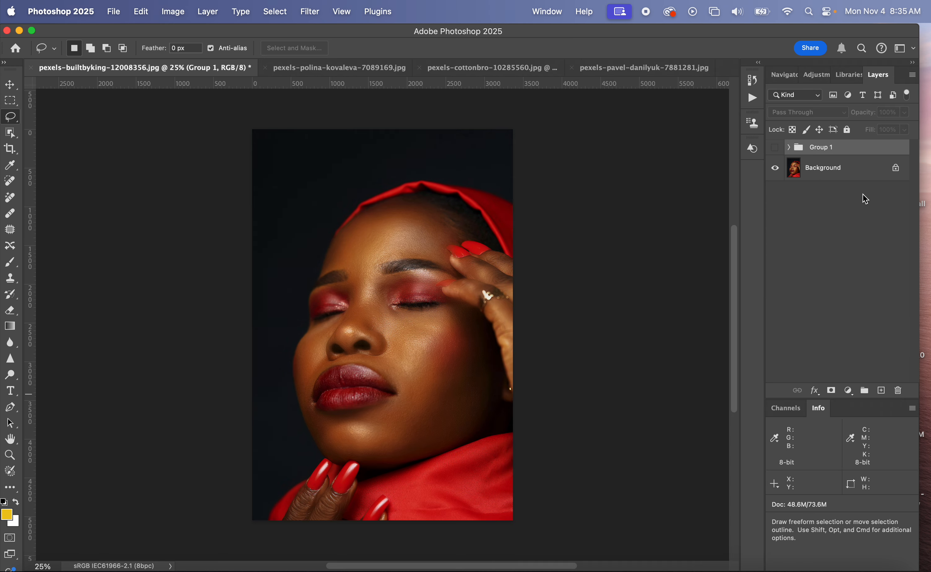
# Step: Add a new Gradient Map adjustment layer directly above the Background layer
pyautogui.click(852, 168)
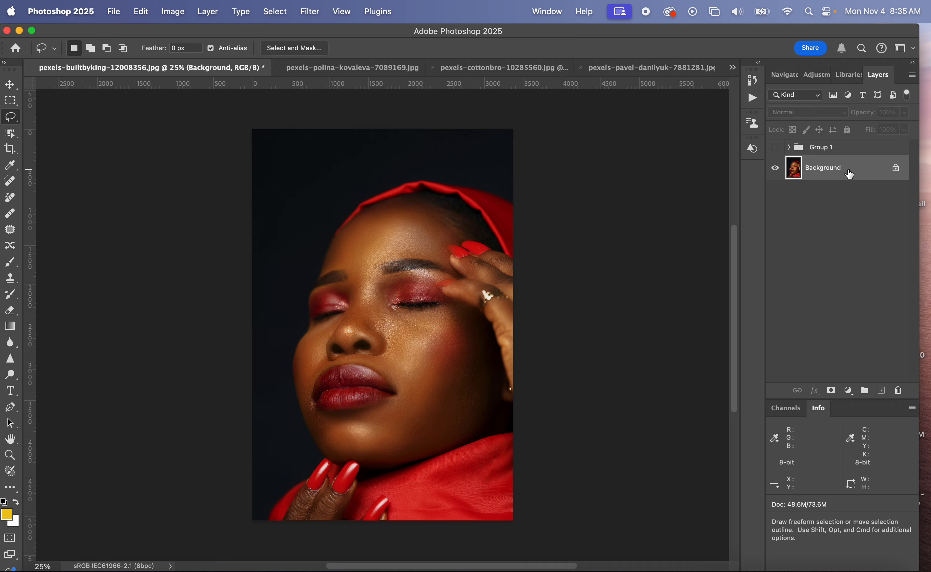
pyautogui.click(849, 390)
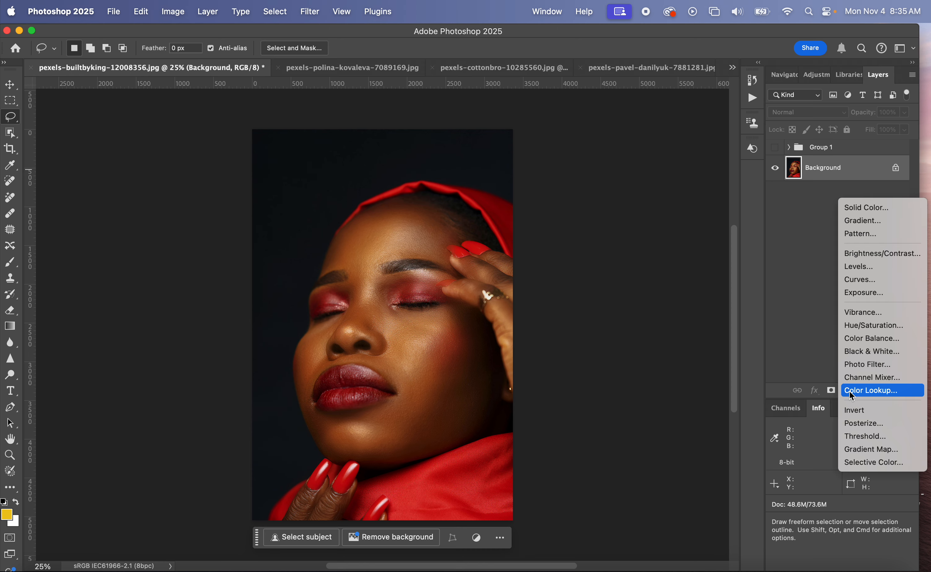
pyautogui.click(857, 454)
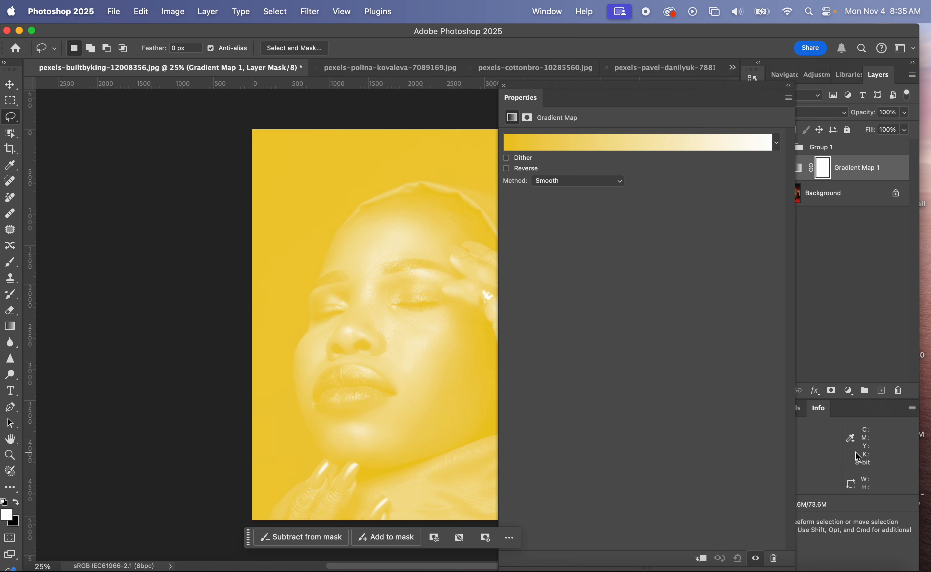
# Step: Edit the map's gradient and set the color stop at location 0 to dark brown 2e0e01
pyautogui.click(524, 146)
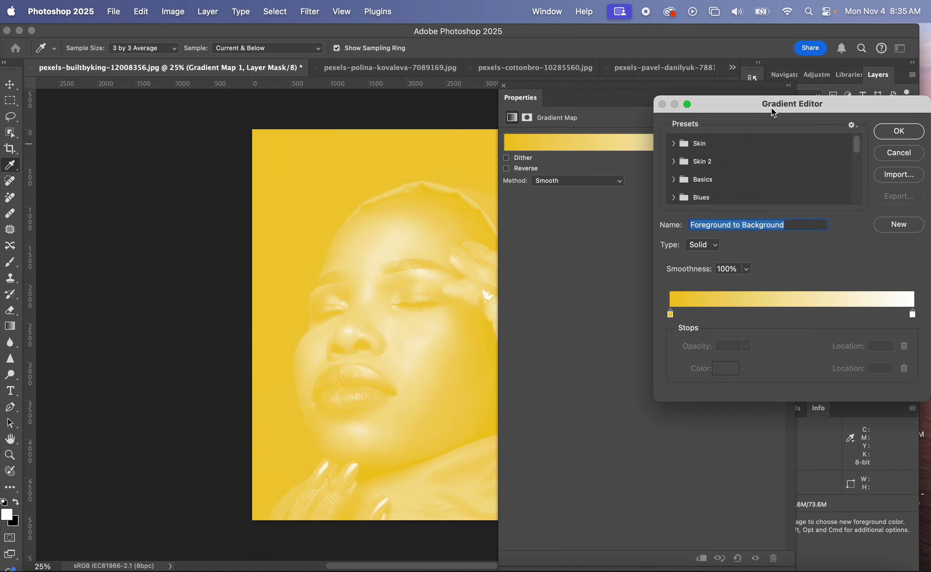
pyautogui.moveTo(771, 111); pyautogui.dragTo(636, 111)
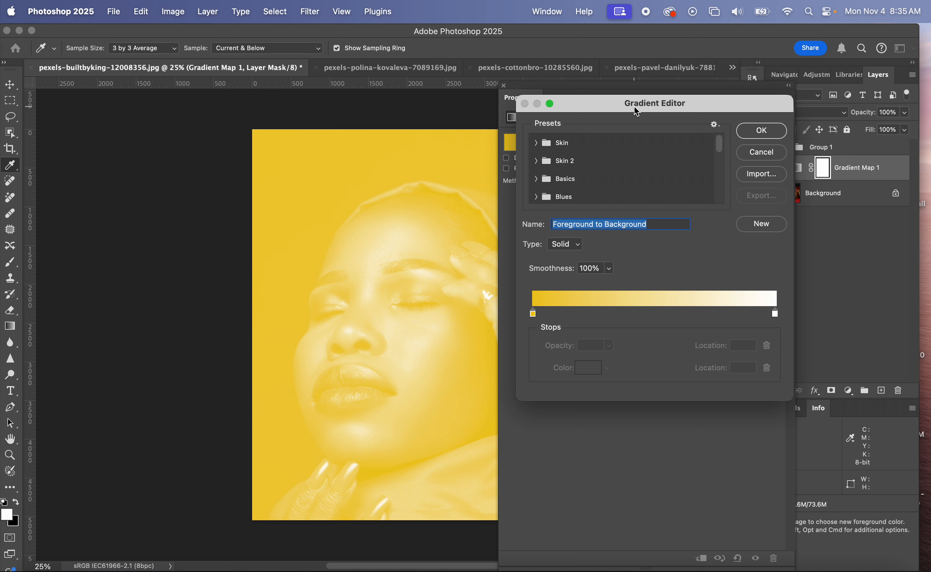
pyautogui.click(534, 315)
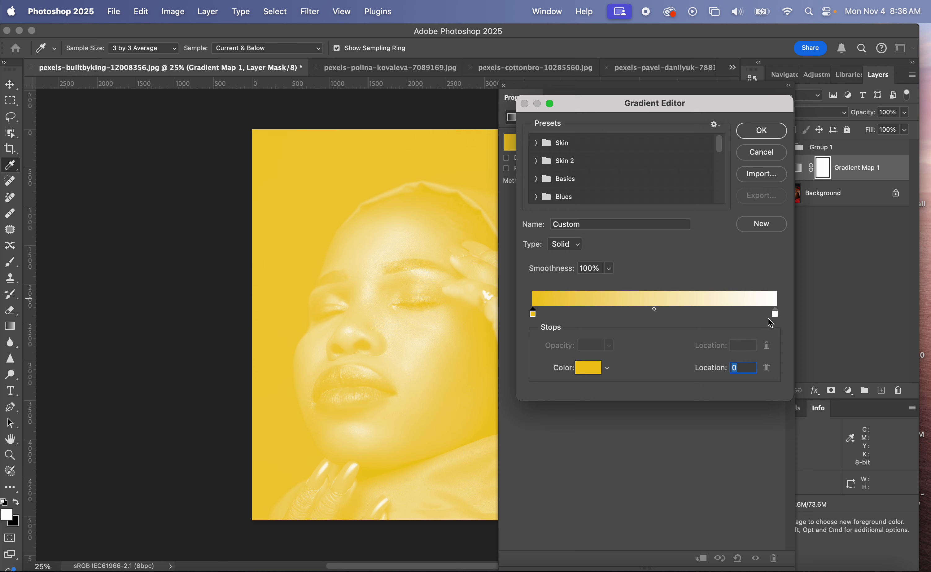
pyautogui.click(588, 367)
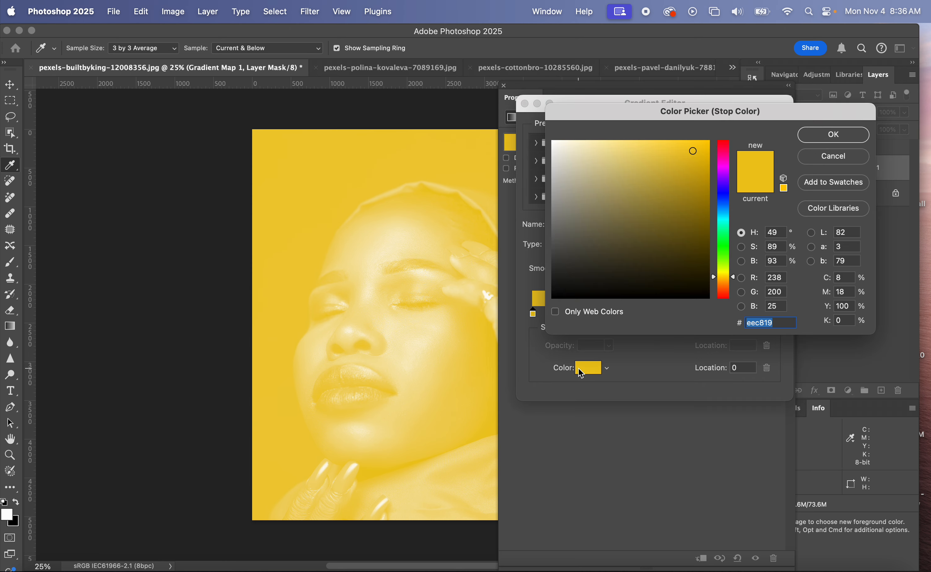
pyautogui.click(733, 278)
pyautogui.moveTo(734, 279); pyautogui.dragTo(736, 296)
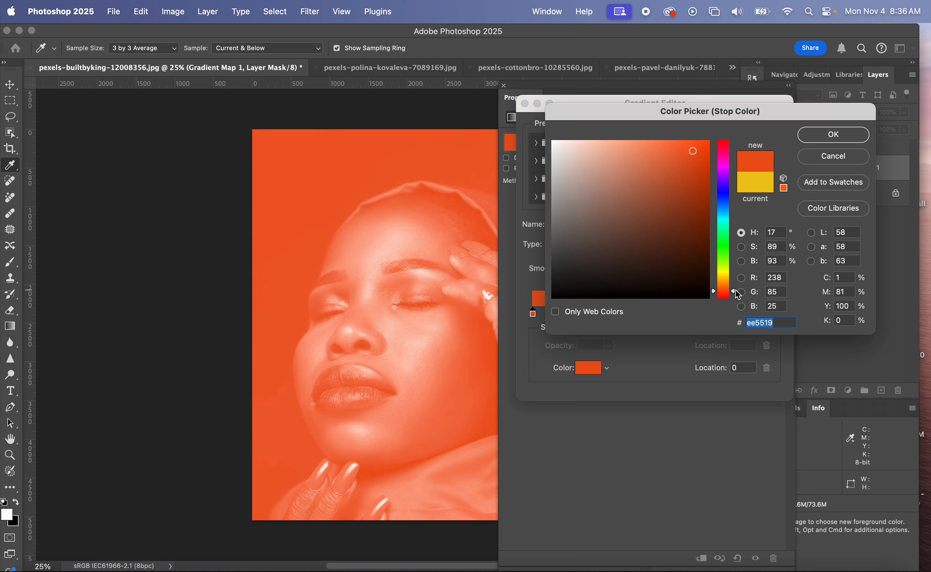
pyautogui.click(703, 254)
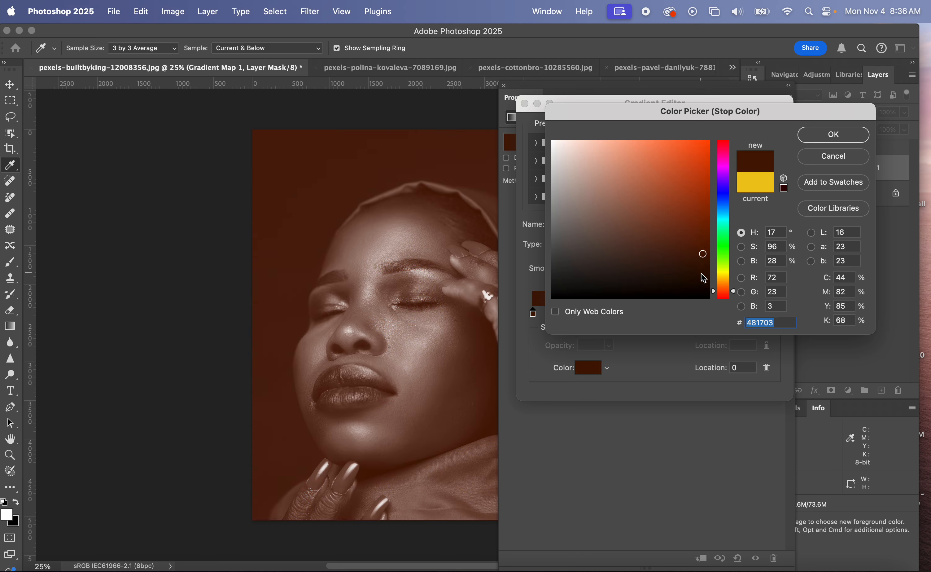
pyautogui.moveTo(701, 273)
pyautogui.mouseDown()
pyautogui.moveTo(703, 283)
pyautogui.moveTo(704, 270)
pyautogui.mouseUp()
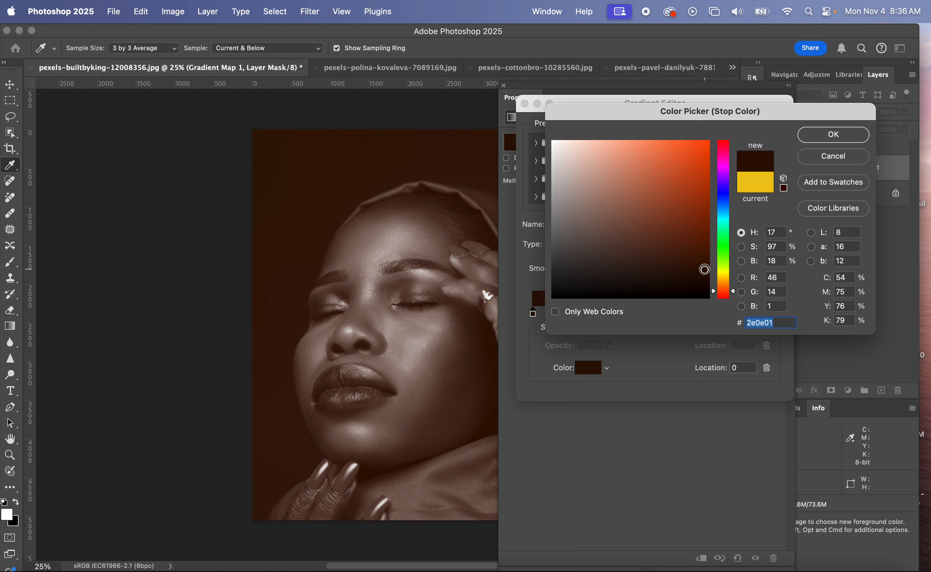
pyautogui.click(824, 139)
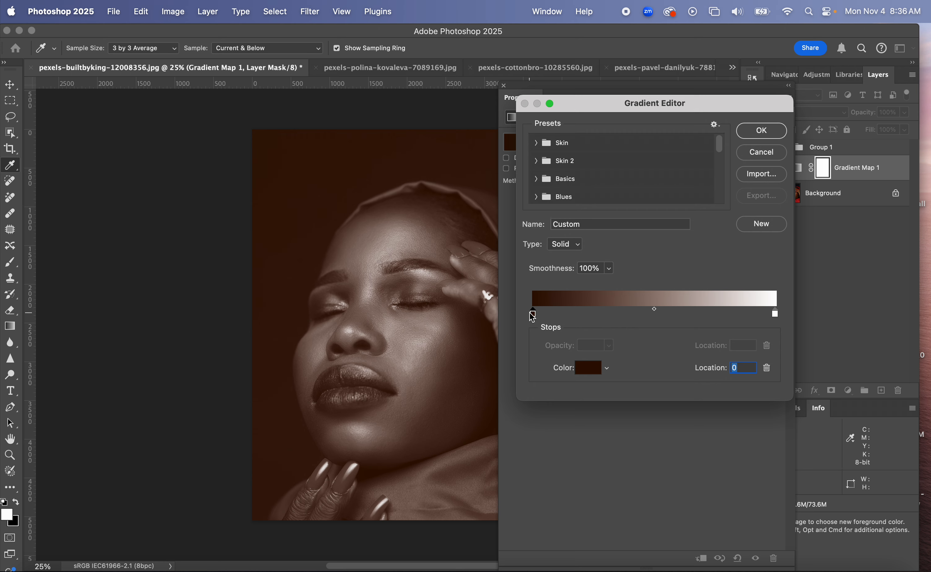
# Step: Set the gradient's color stop at location 100 to light skin tone d9a58c
pyautogui.doubleClick(775, 314)
pyautogui.click(825, 156)
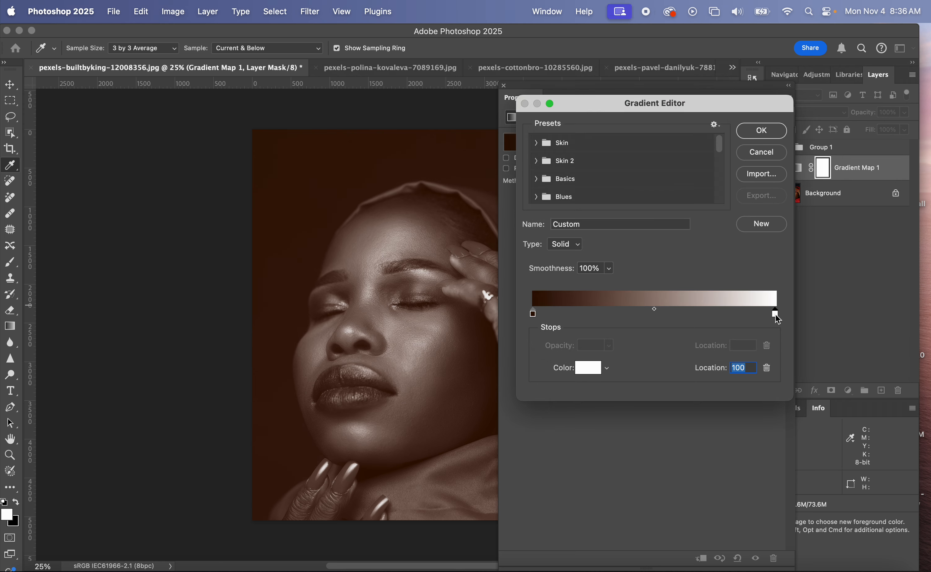
pyautogui.doubleClick(775, 314)
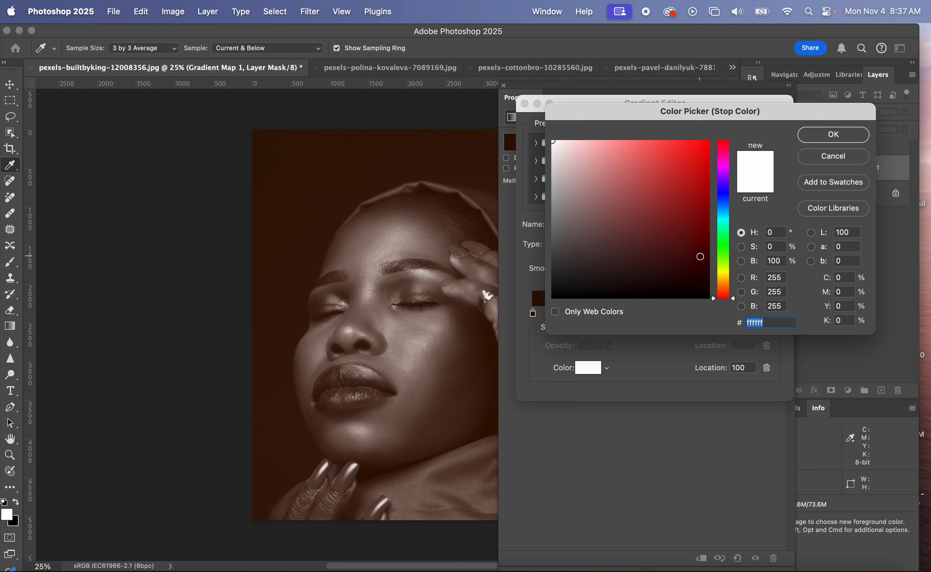
pyautogui.click(699, 256)
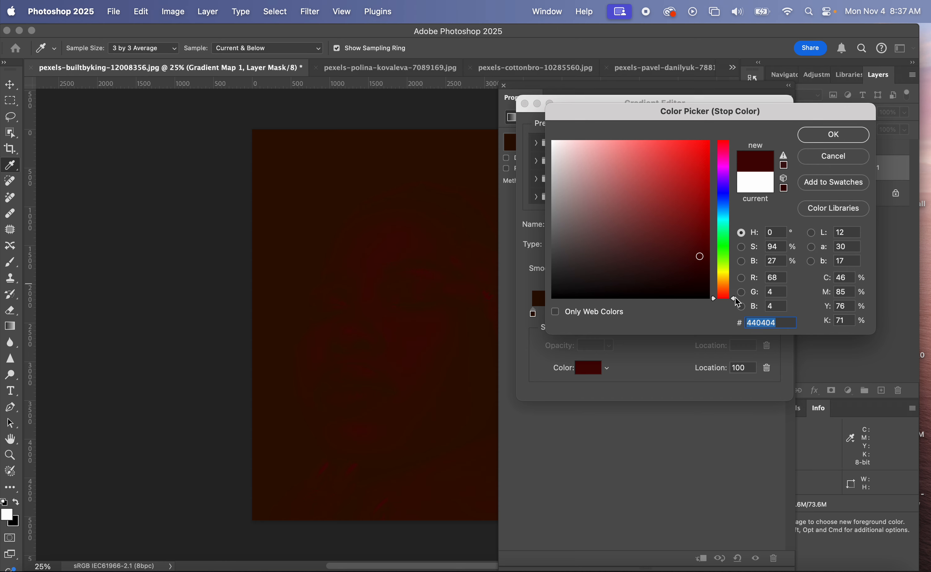
pyautogui.moveTo(737, 302); pyautogui.dragTo(723, 284)
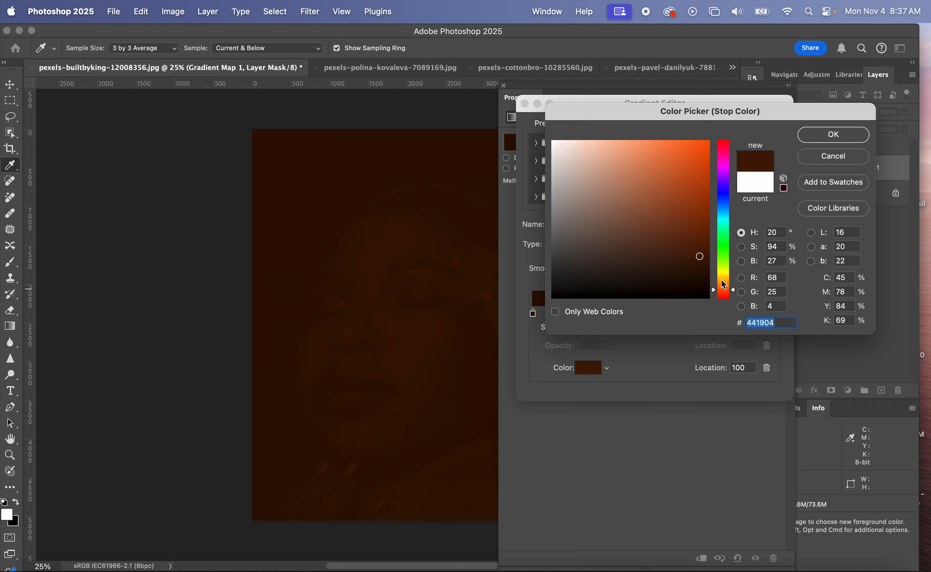
pyautogui.click(614, 257)
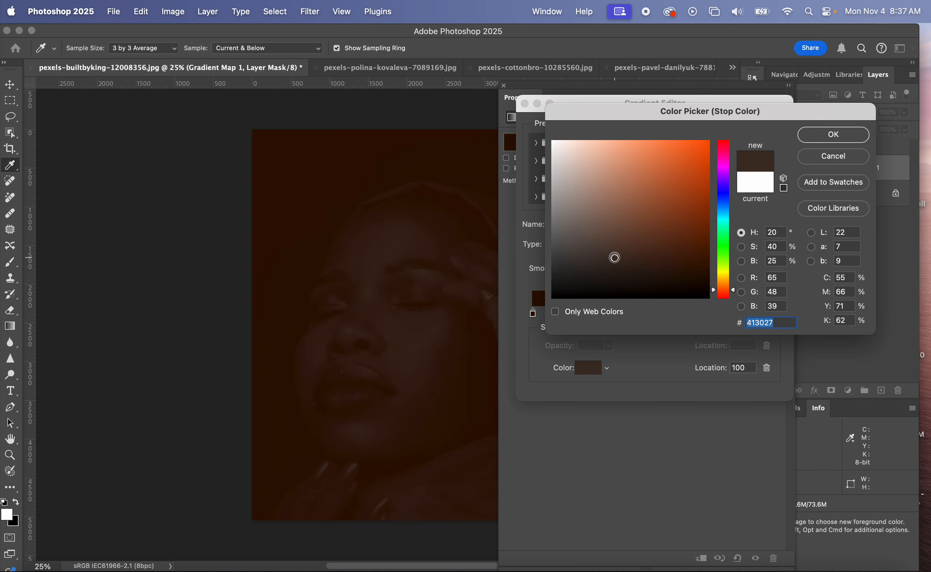
pyautogui.click(609, 171)
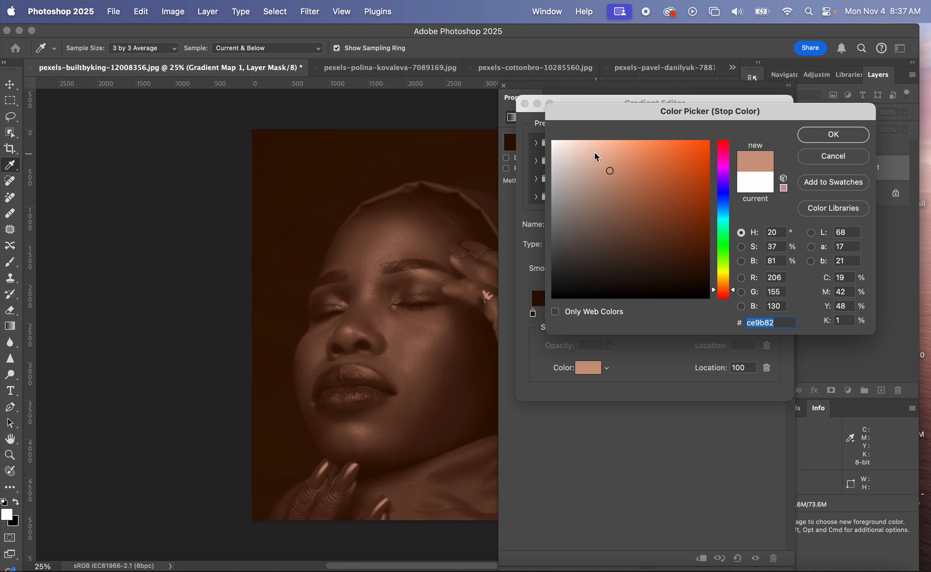
pyautogui.click(596, 153)
pyautogui.click(608, 164)
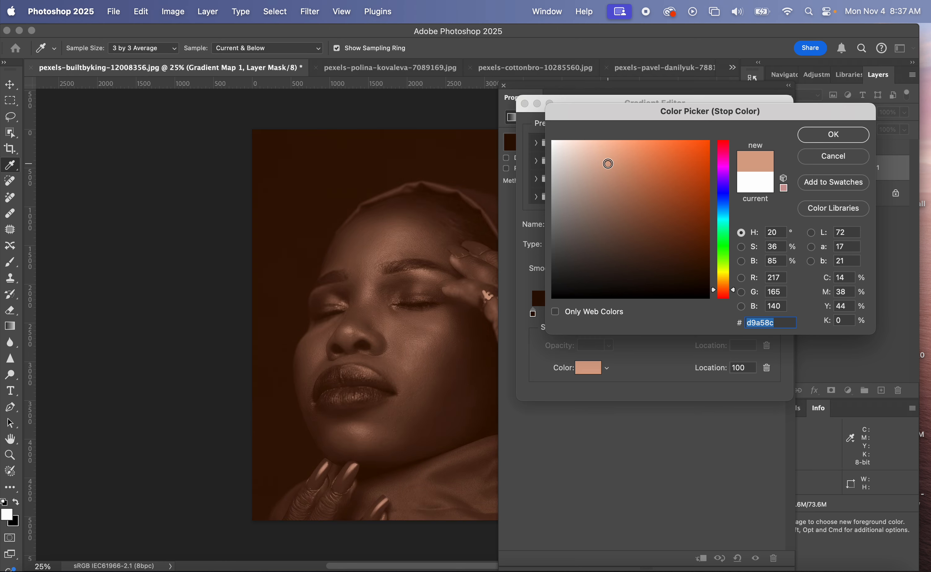
pyautogui.click(829, 134)
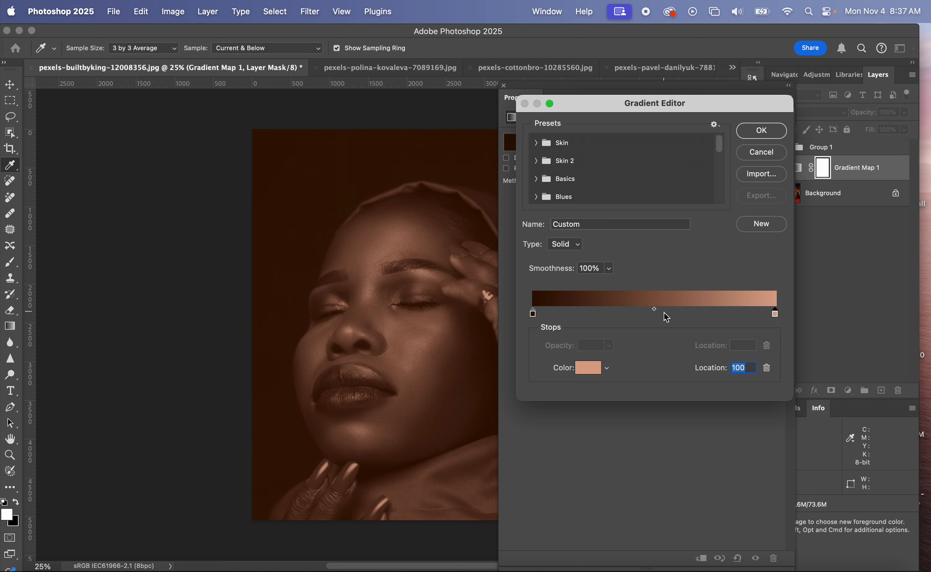
# Step: Add a color stop at location 50 of the gradient and color it medium brown 694533
pyautogui.moveTo(656, 309); pyautogui.dragTo(654, 310)
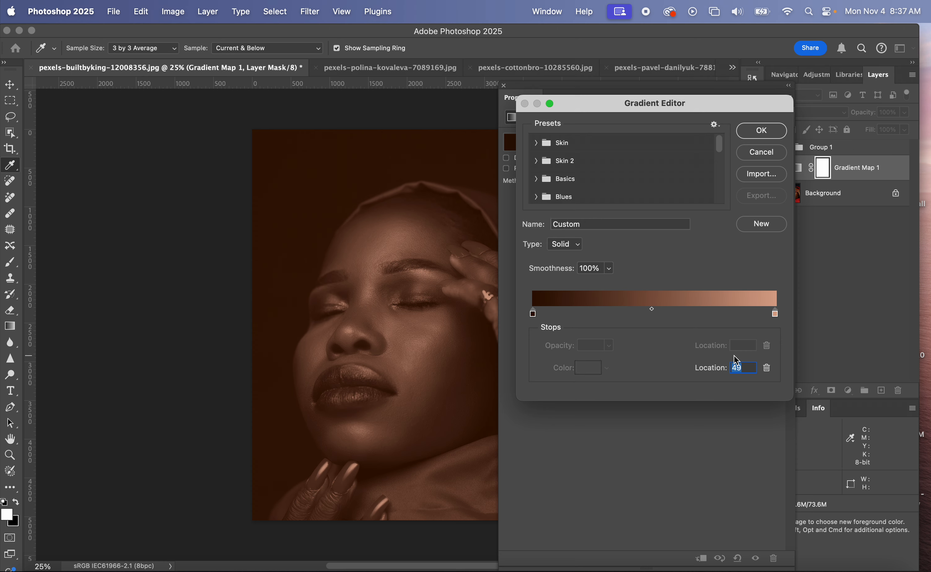
pyautogui.write('50')
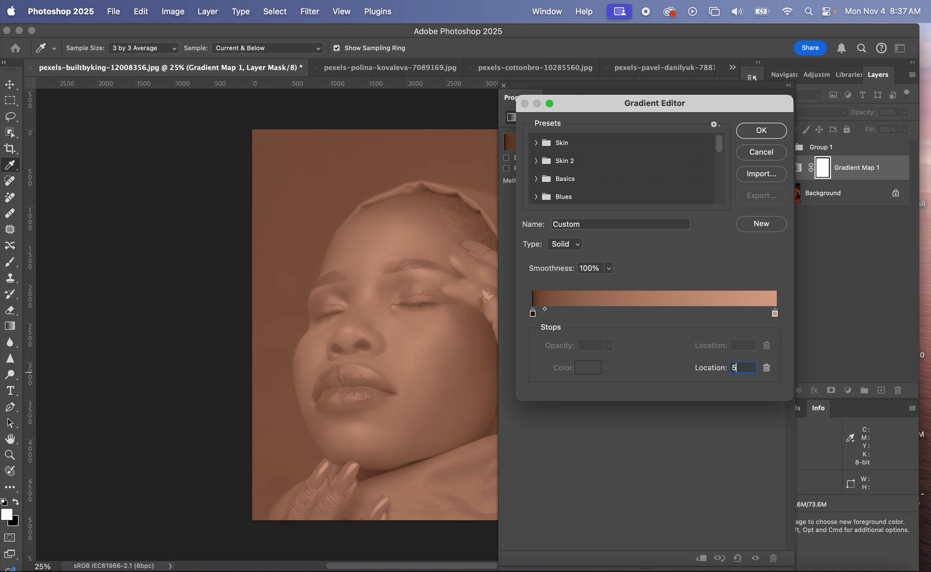
pyautogui.click(649, 314)
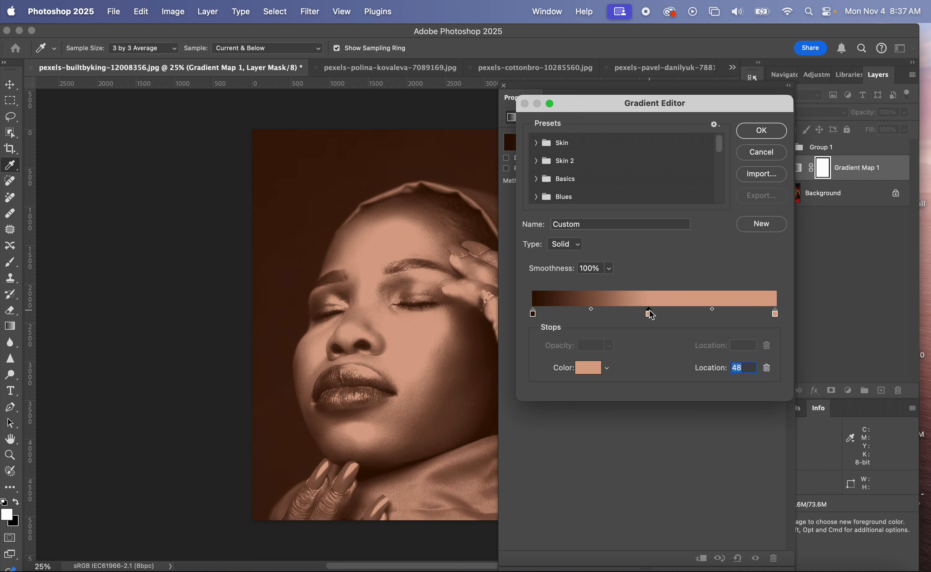
pyautogui.write('50')
pyautogui.click(583, 366)
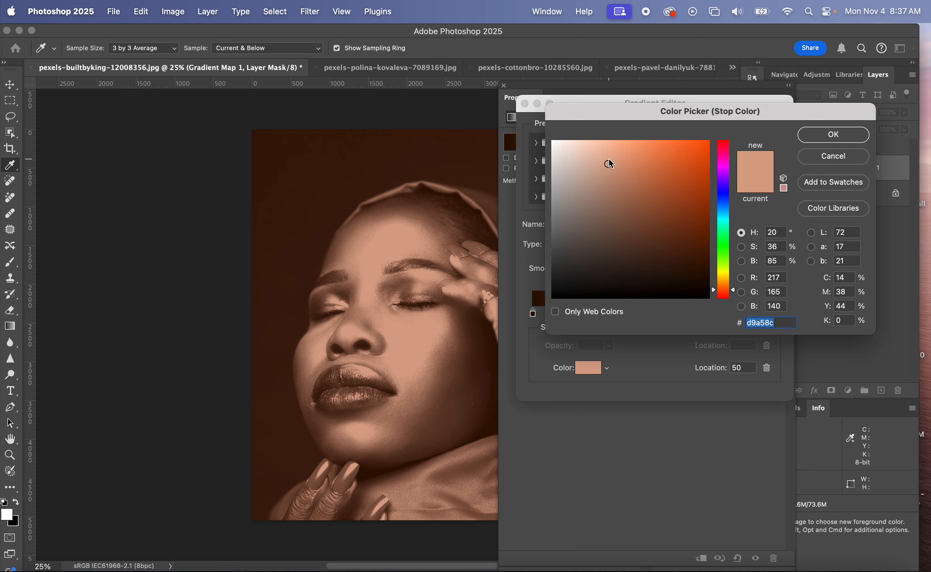
pyautogui.click(633, 232)
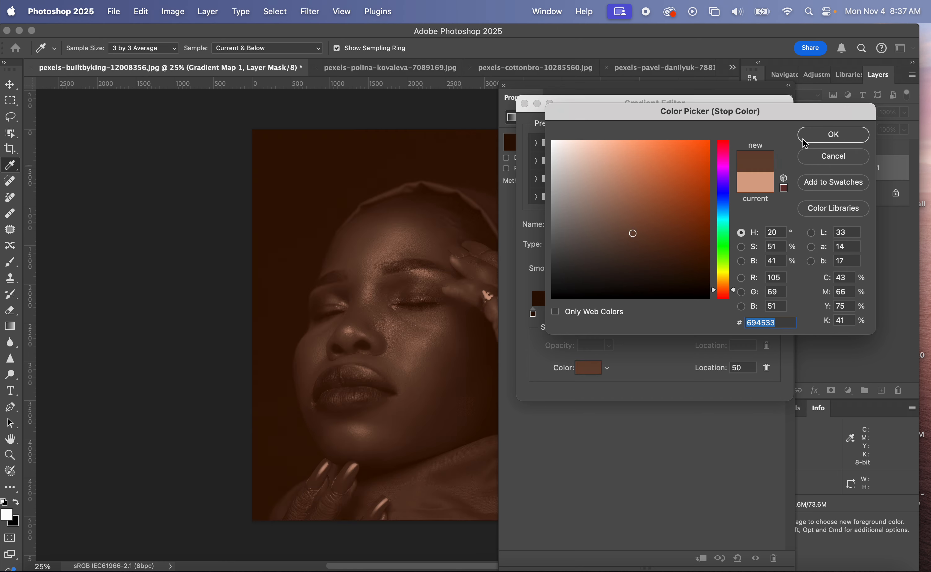
pyautogui.click(815, 138)
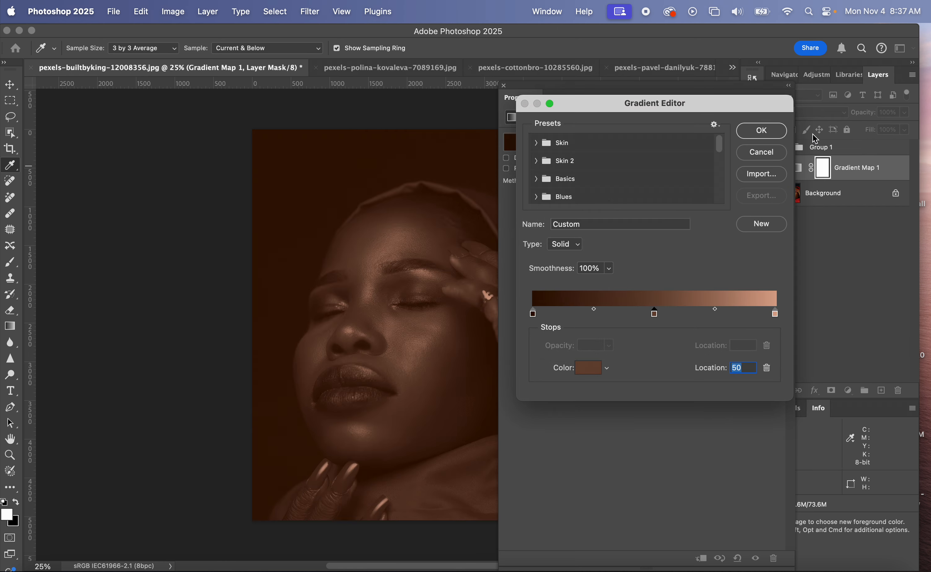
# Step: Name the gradient "Skin Tones - Dark / Brown", accept it, and close the adjustment's properties
pyautogui.click(592, 226)
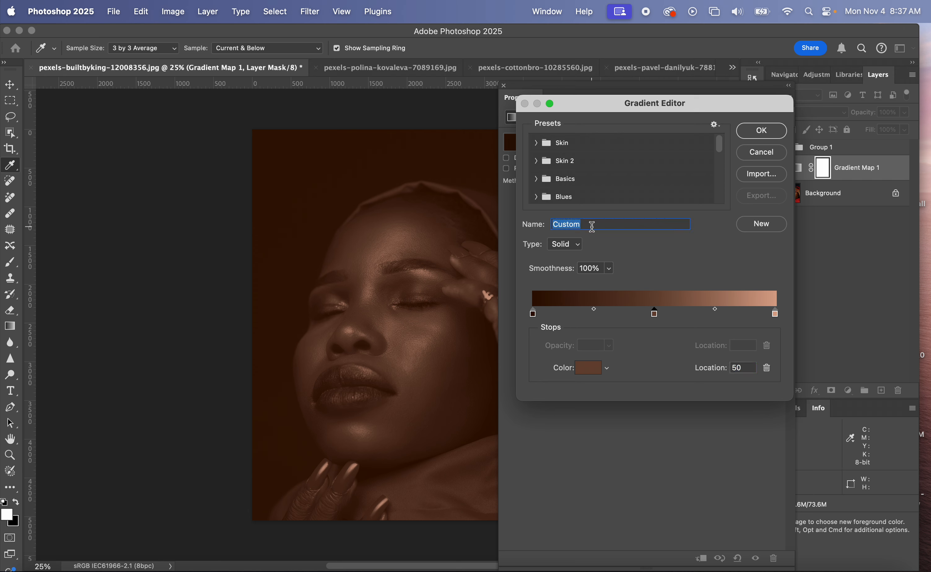
pyautogui.write('Skin Tones - Dark / Brown')
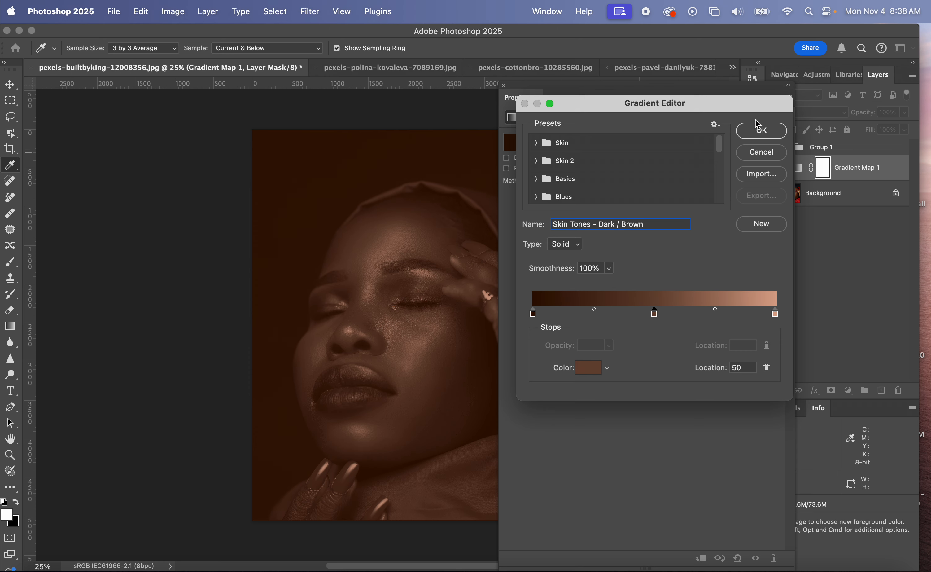
pyautogui.click(758, 132)
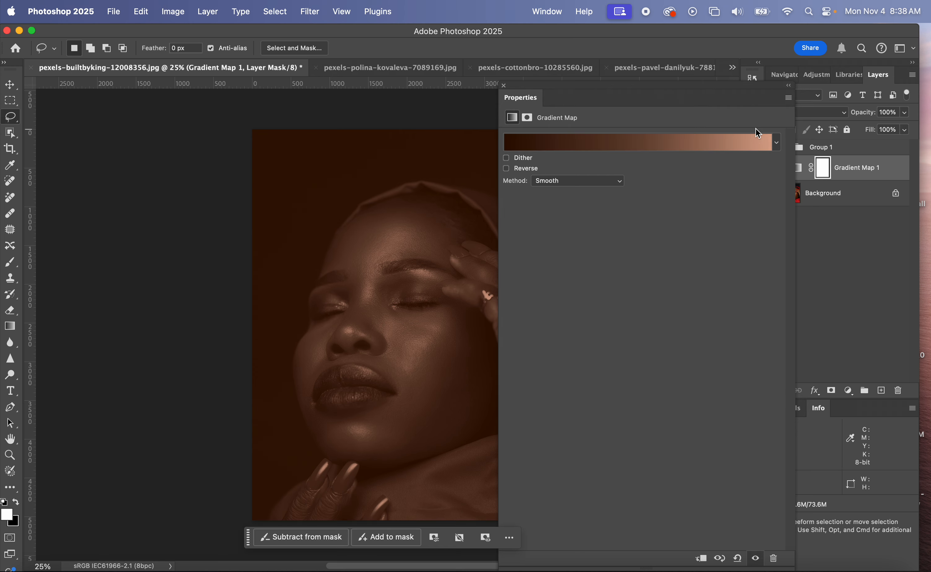
pyautogui.click(504, 87)
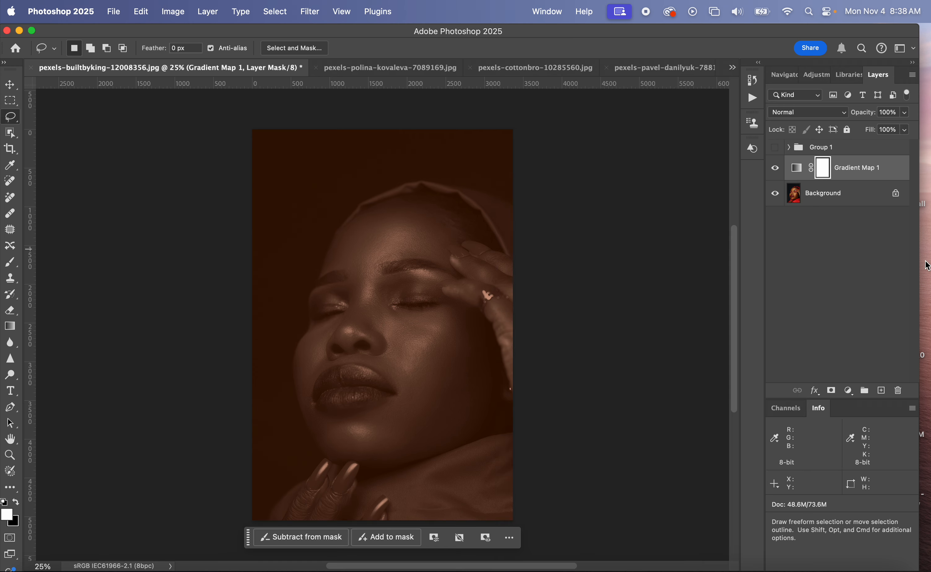
# Step: Lower the gradient map layer's fill to 28% and compare the portrait with and without the adjustment
pyautogui.click(906, 130)
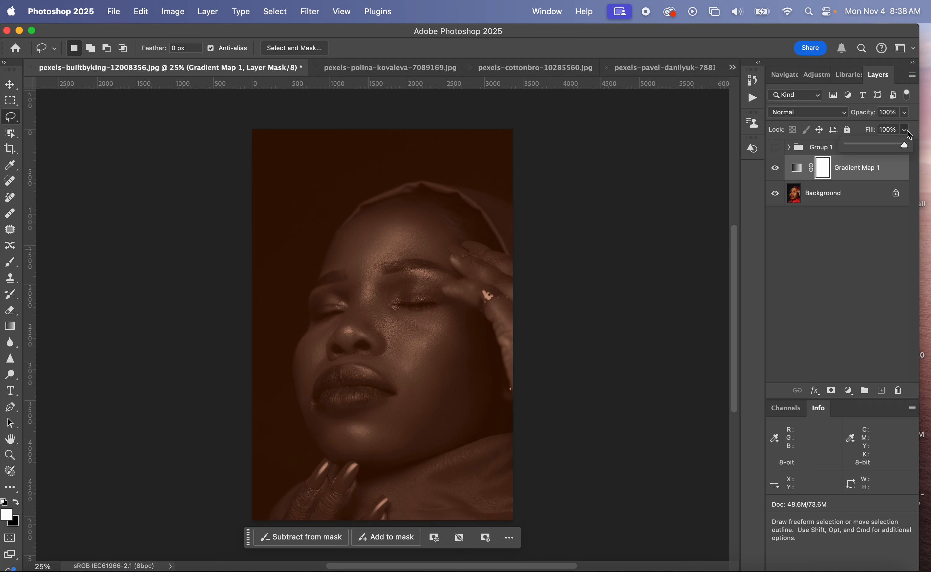
pyautogui.click(868, 145)
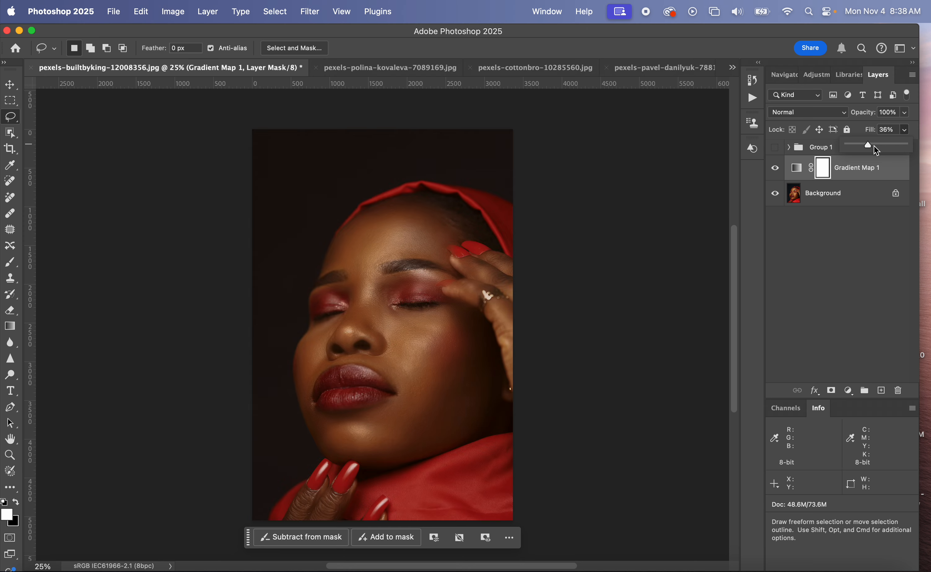
pyautogui.click(876, 146)
pyautogui.click(864, 144)
pyautogui.click(775, 169)
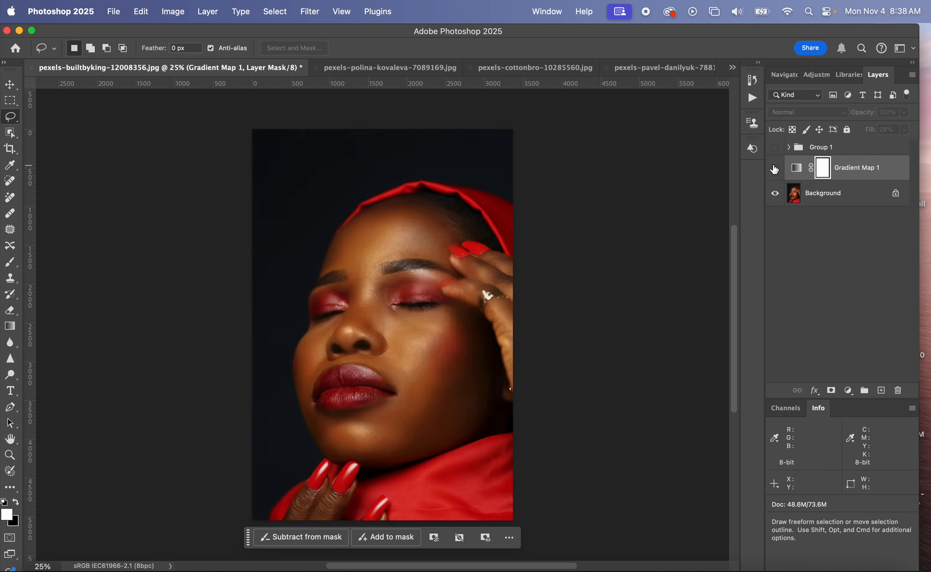
pyautogui.click(775, 169)
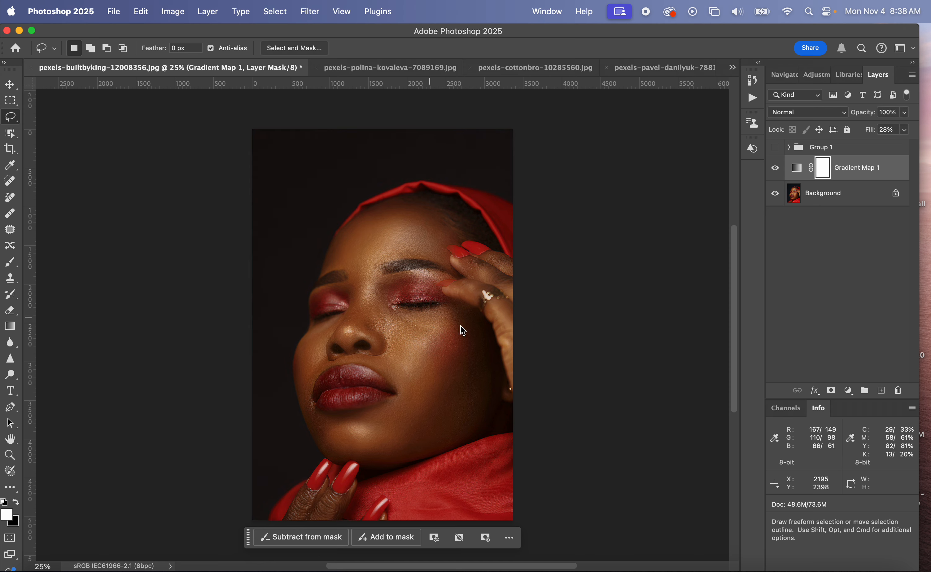
# Step: Reopen the gradient map's gradient for editing and look through the preset gradients
pyautogui.doubleClick(796, 168)
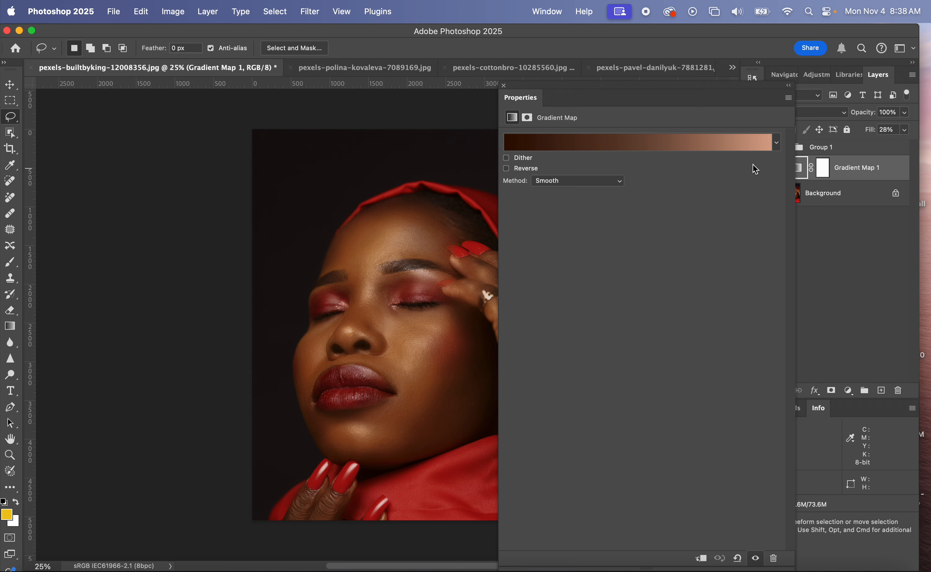
pyautogui.click(680, 147)
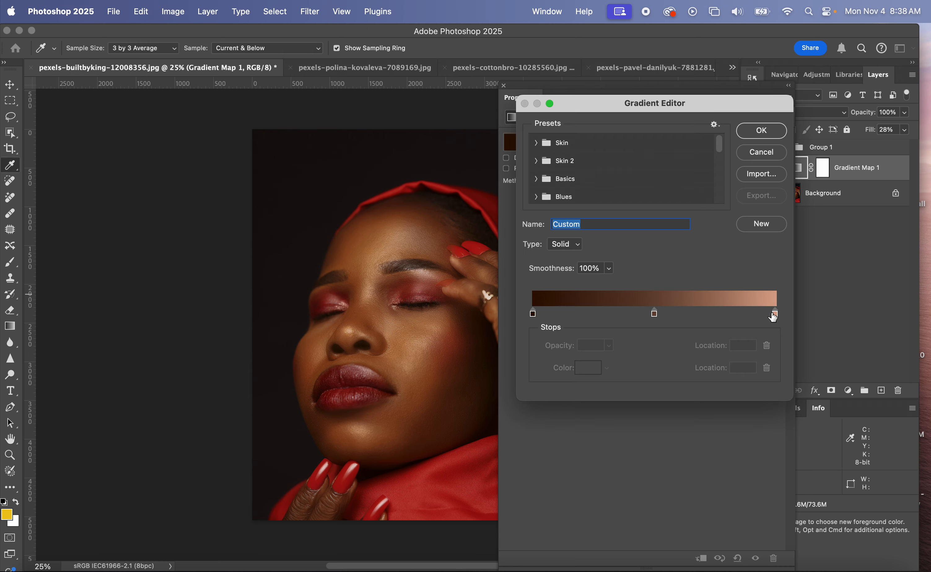
pyautogui.scroll(-10, 673, 165)
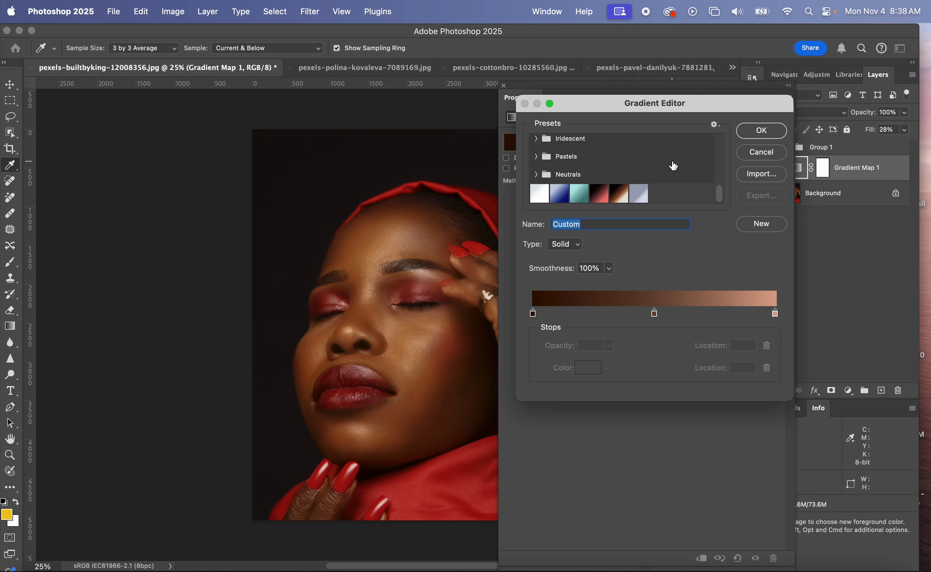
# Step: Try darker brown, magenta and navy shades for the gradient's end color stop at location 100
pyautogui.click(775, 314)
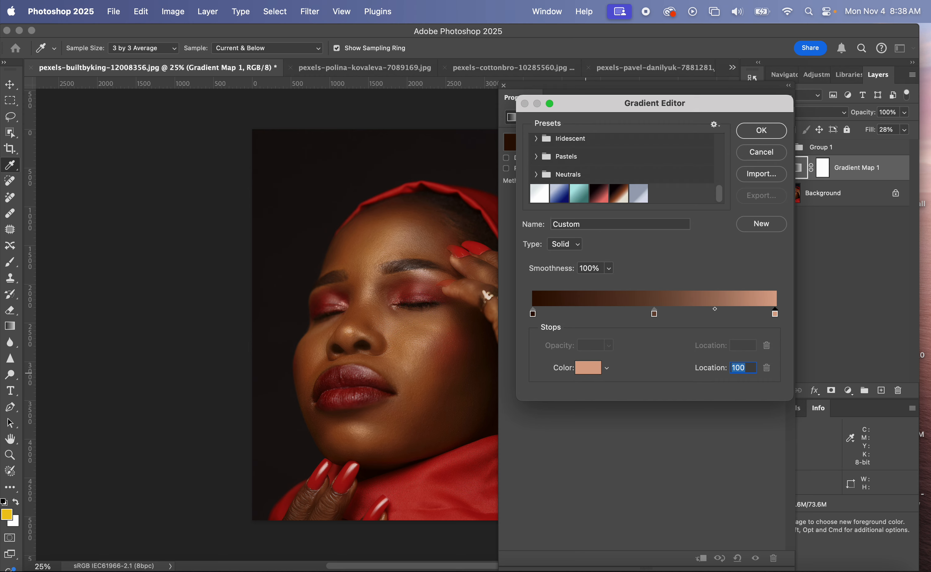
pyautogui.click(581, 373)
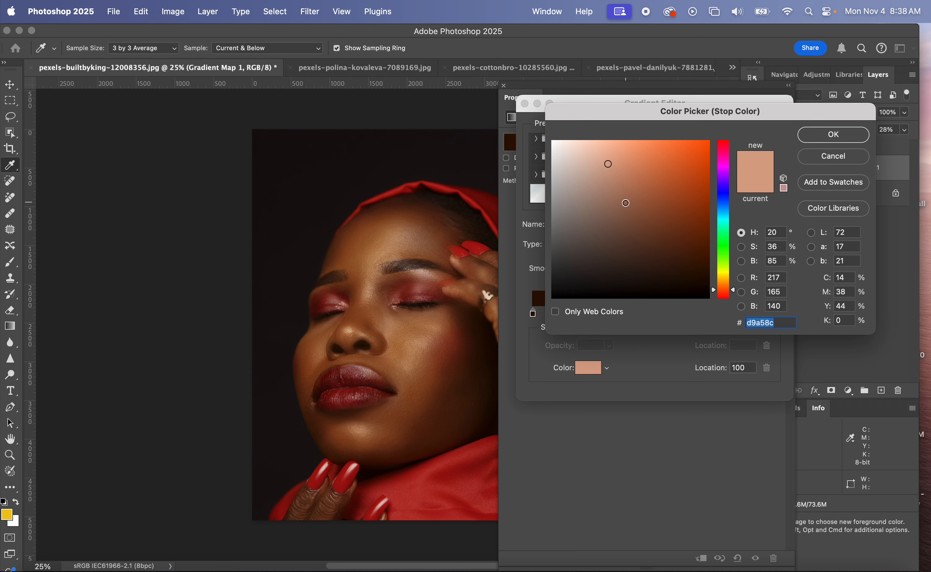
pyautogui.click(625, 202)
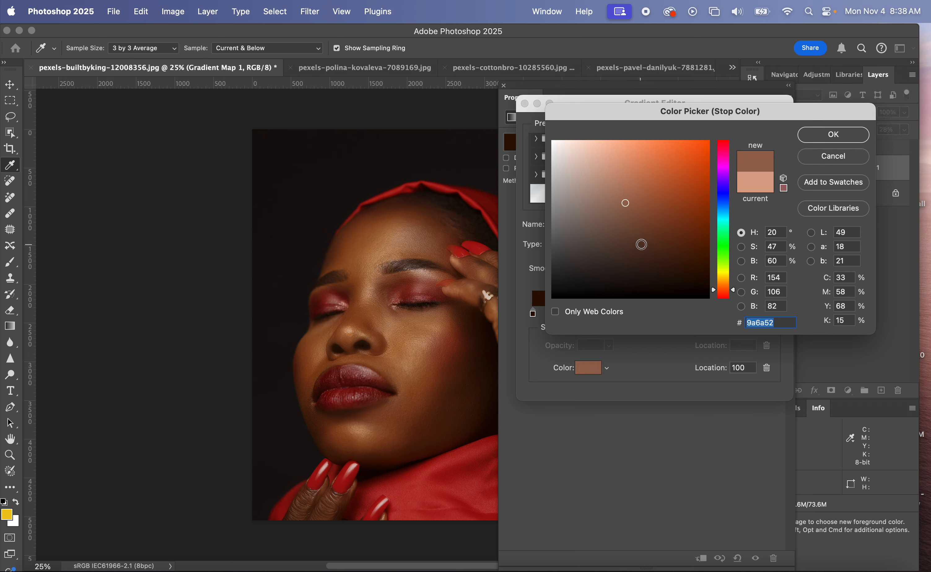
pyautogui.click(662, 257)
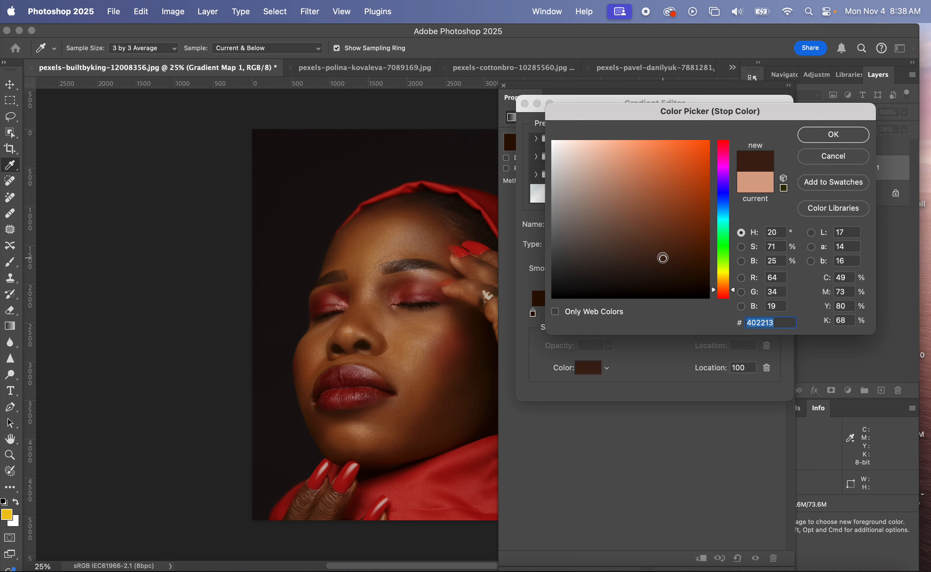
pyautogui.click(688, 276)
pyautogui.click(722, 149)
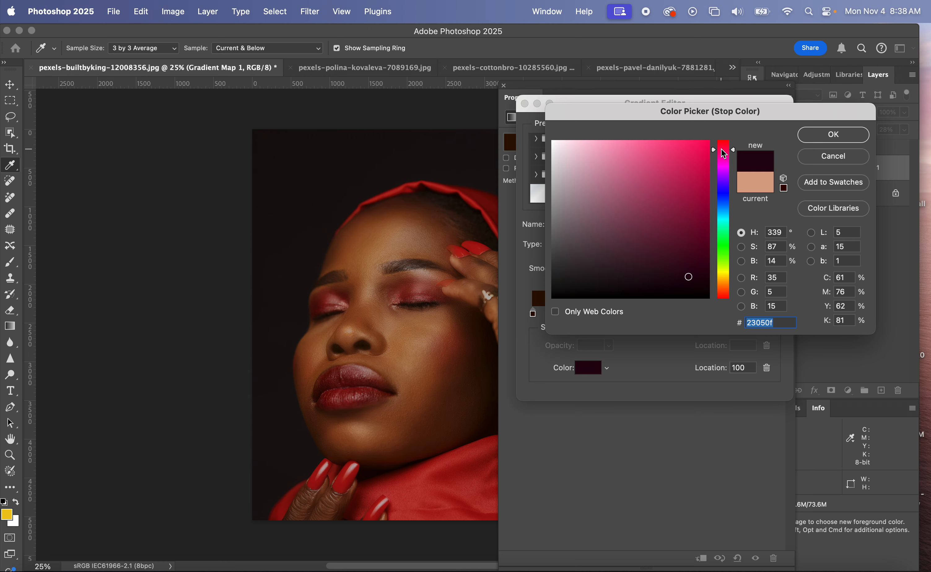
pyautogui.click(726, 194)
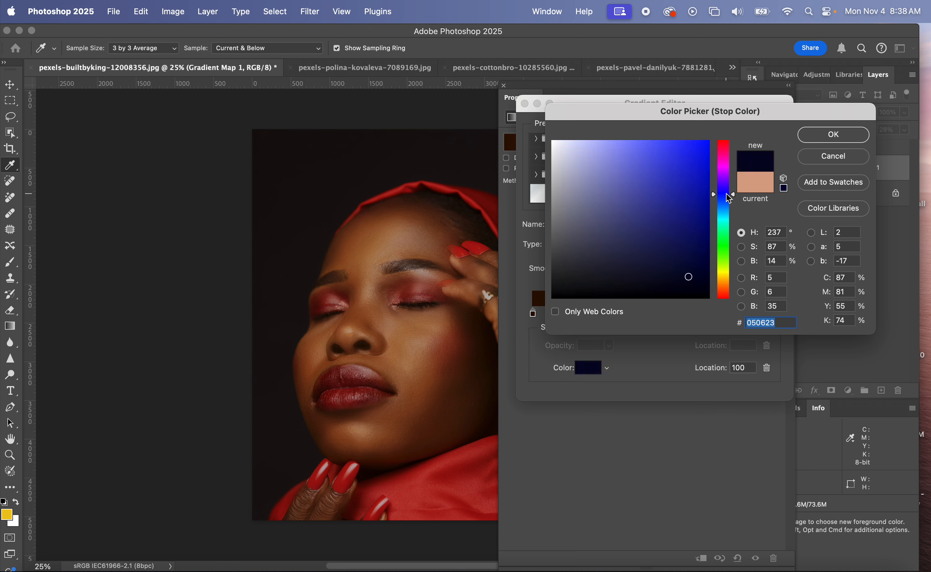
pyautogui.click(726, 285)
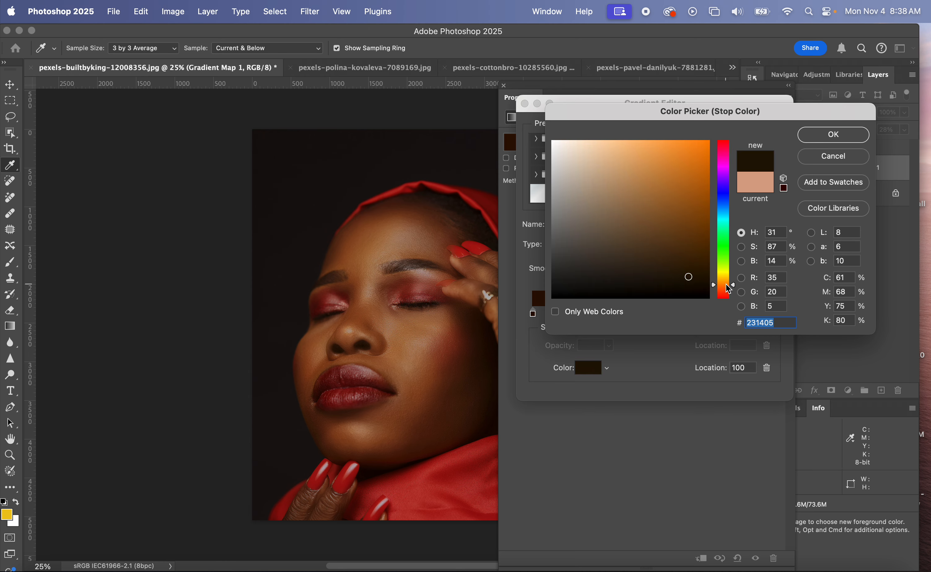
# Step: Color the gradient's end stop at location 100 brown 5c4230
pyautogui.click(631, 222)
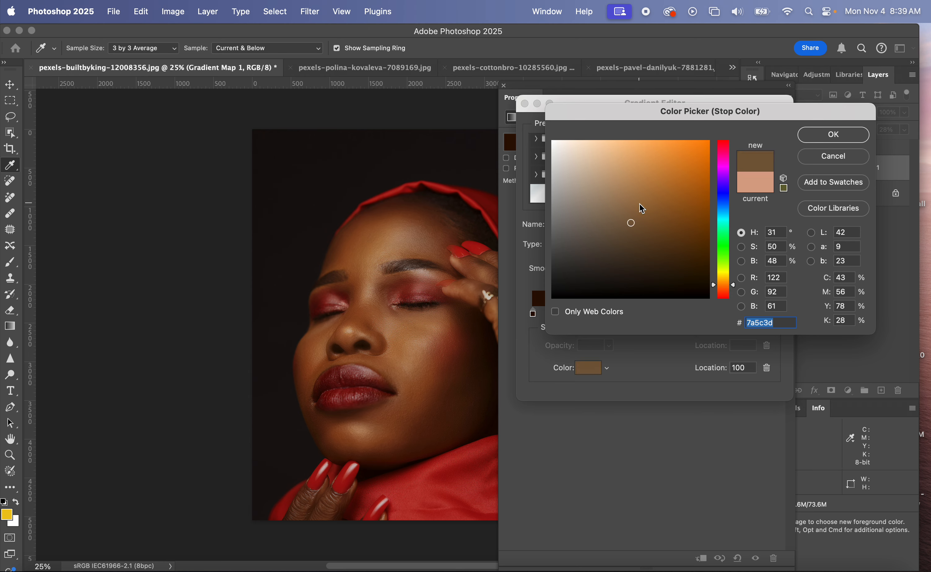
pyautogui.moveTo(733, 285); pyautogui.dragTo(734, 289)
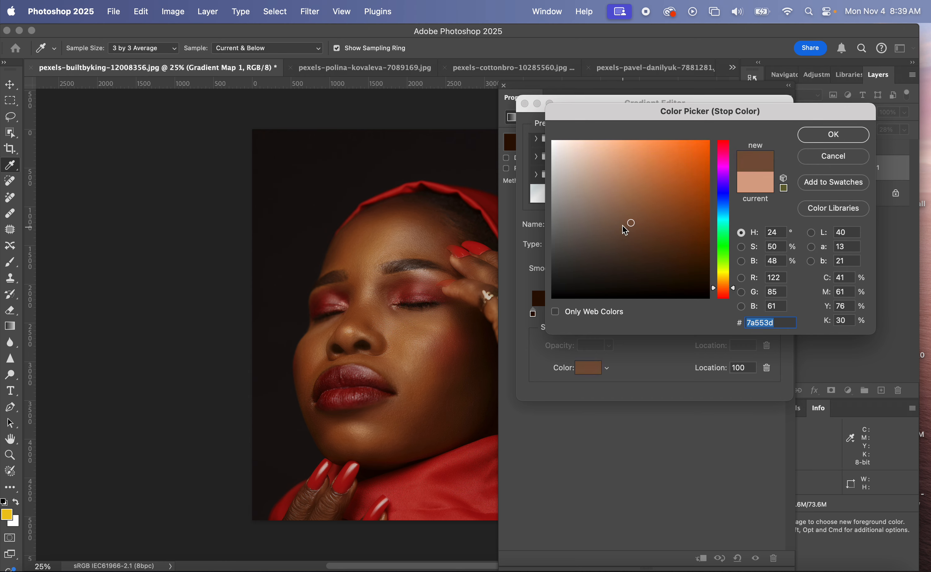
pyautogui.click(610, 250)
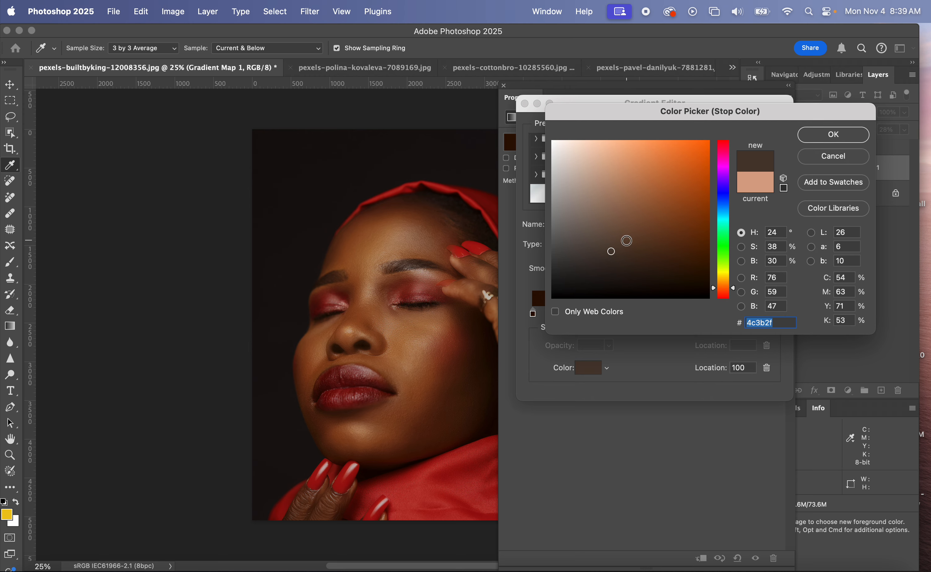
pyautogui.click(626, 240)
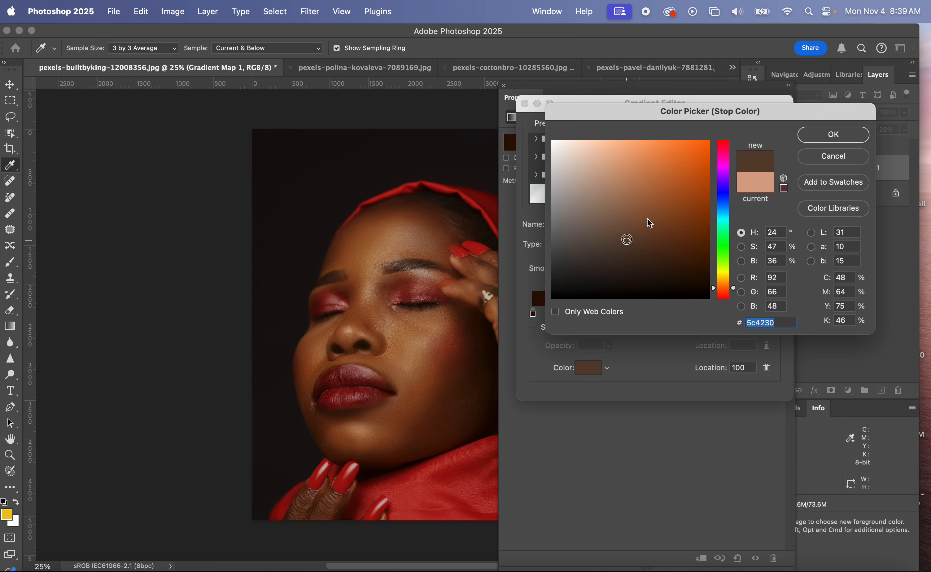
pyautogui.click(849, 140)
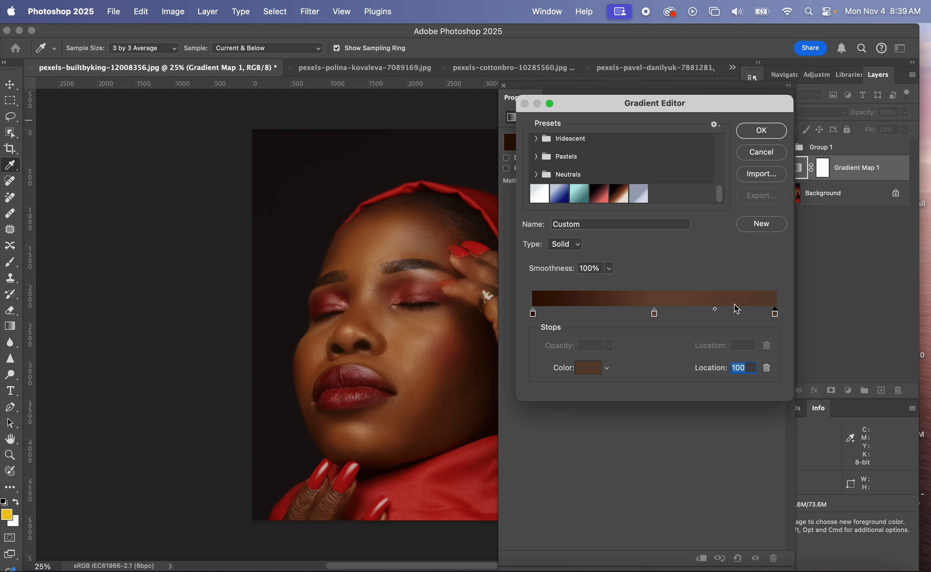
# Step: Recolor the gradient's middle stop at location 50 to navy blue 050b42, trying darker browns first
pyautogui.doubleClick(654, 313)
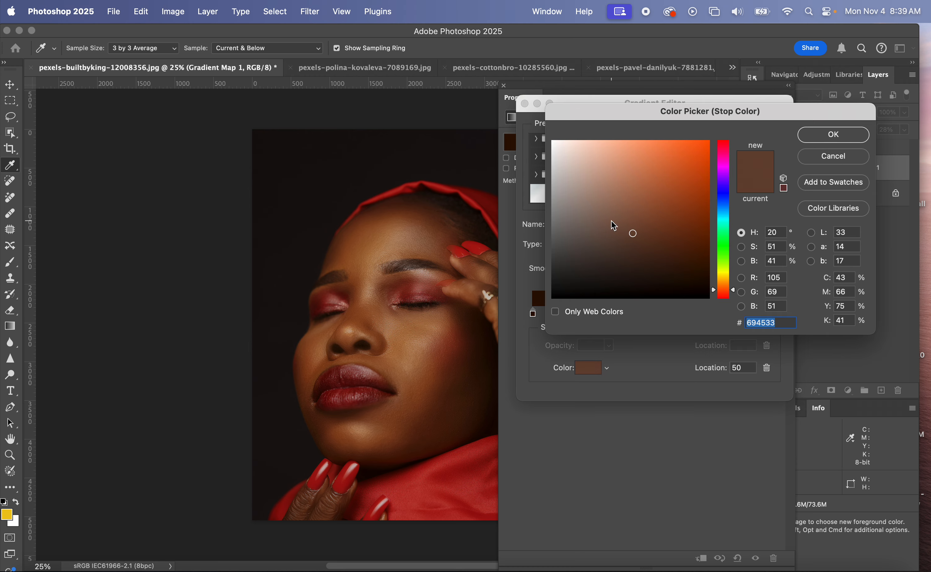
pyautogui.click(623, 253)
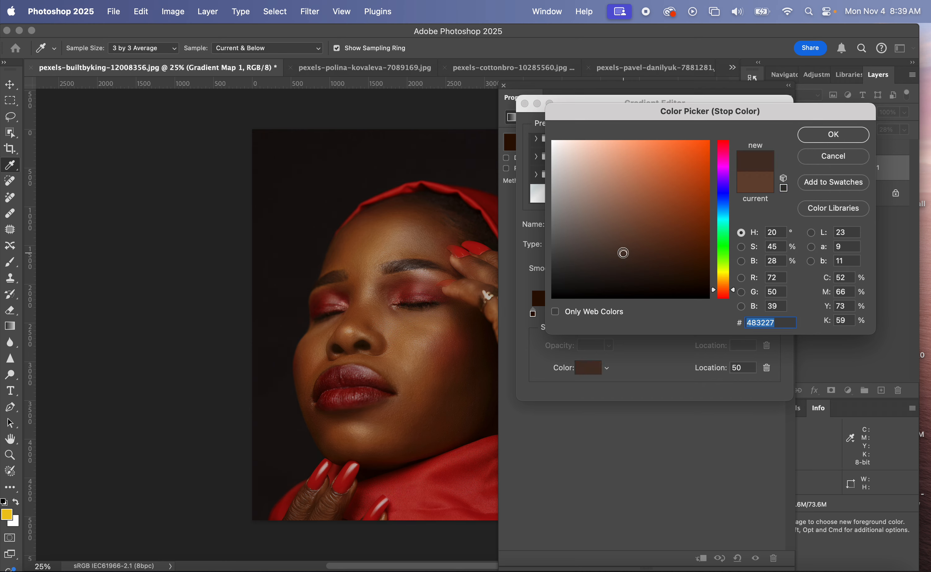
pyautogui.click(605, 256)
pyautogui.moveTo(679, 276); pyautogui.dragTo(681, 265)
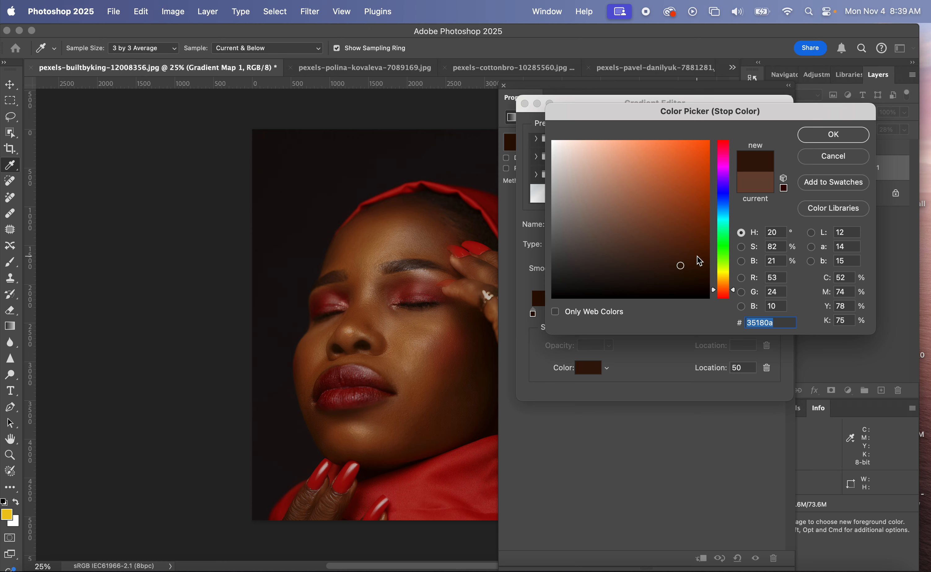
pyautogui.click(697, 257)
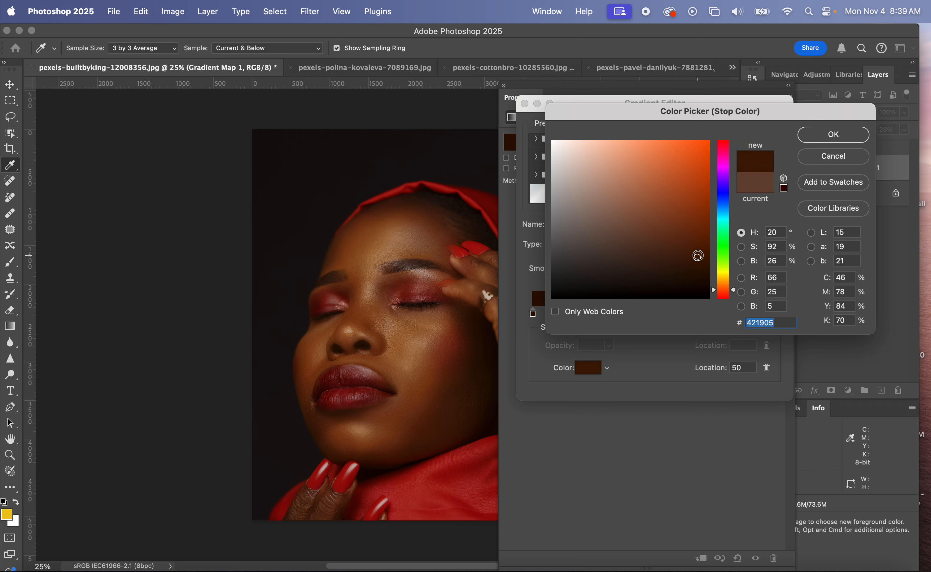
pyautogui.click(725, 196)
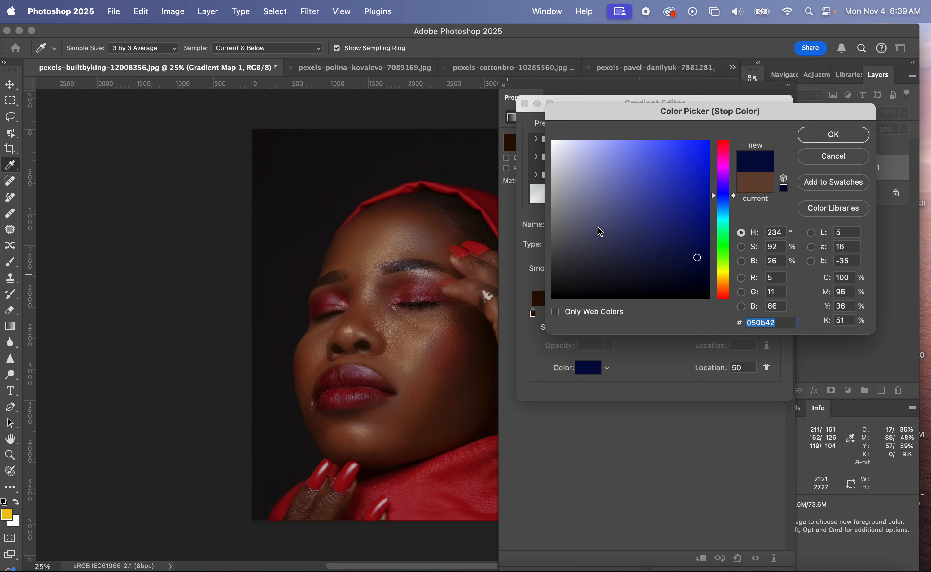
pyautogui.click(833, 135)
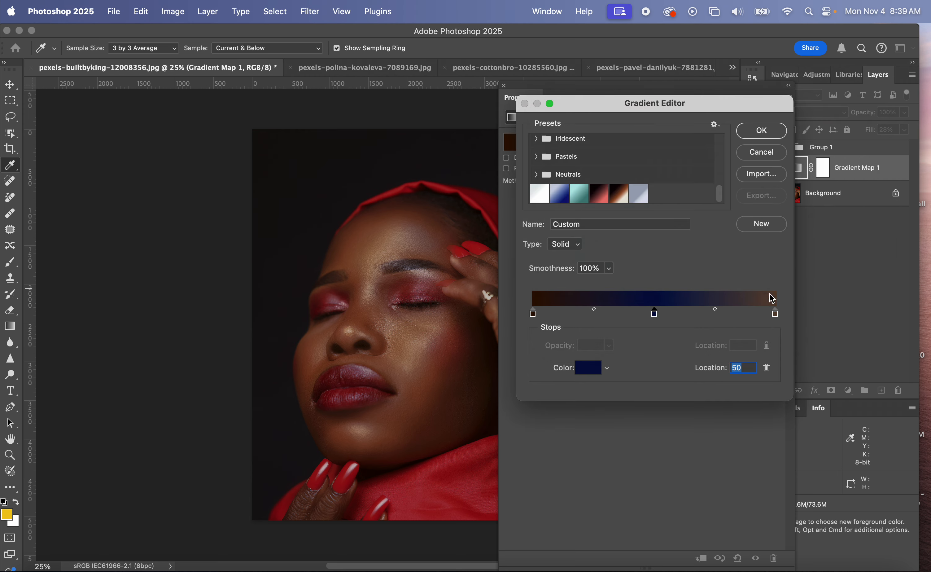
# Step: Recolor the gradient's end stop at location 100 to a muted blue and accept the edited gradient
pyautogui.click(775, 314)
pyautogui.click(586, 369)
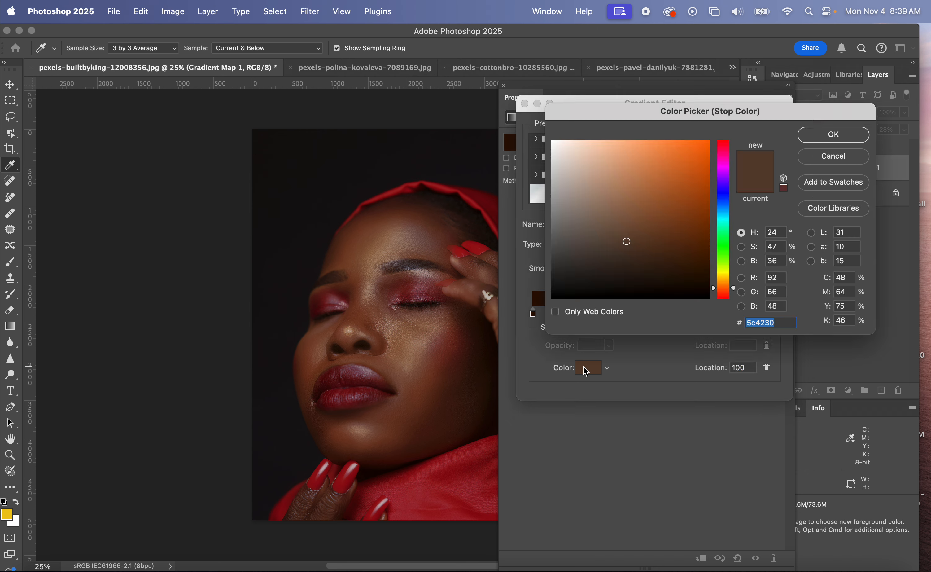
pyautogui.click(724, 195)
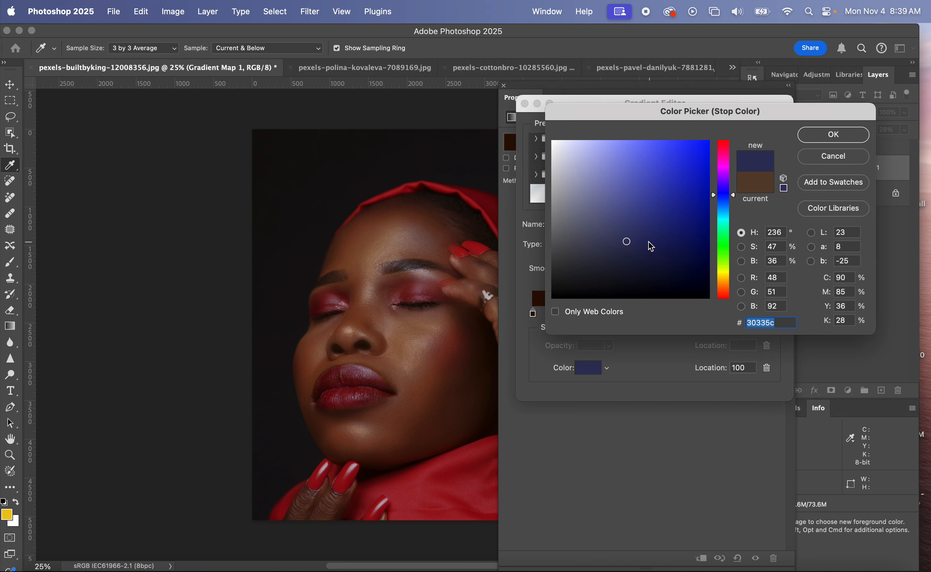
pyautogui.click(614, 211)
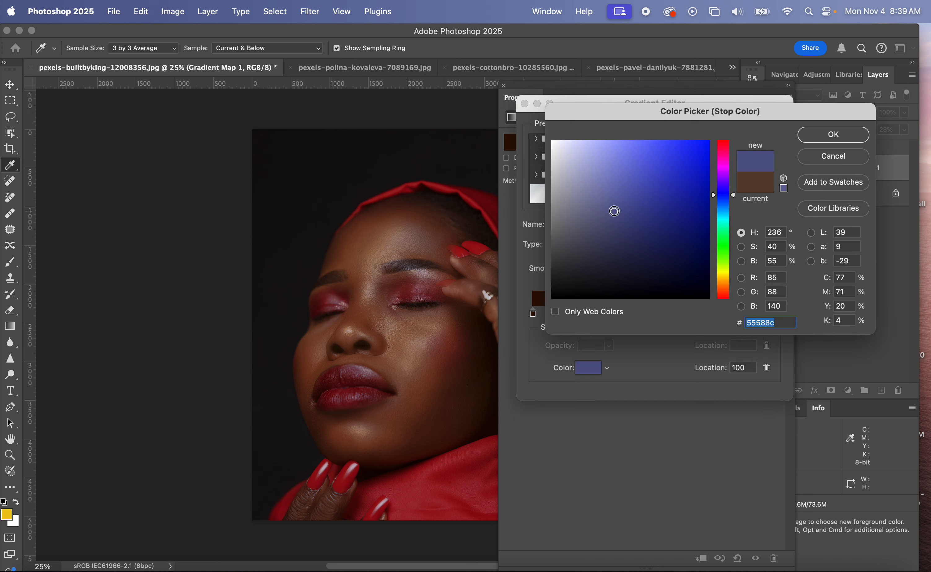
pyautogui.click(622, 227)
pyautogui.click(816, 139)
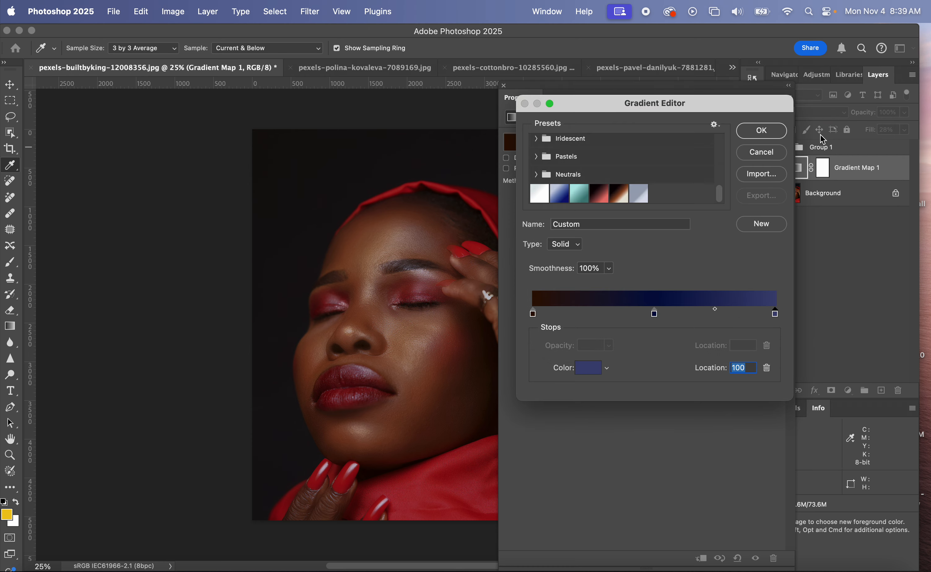
pyautogui.click(759, 131)
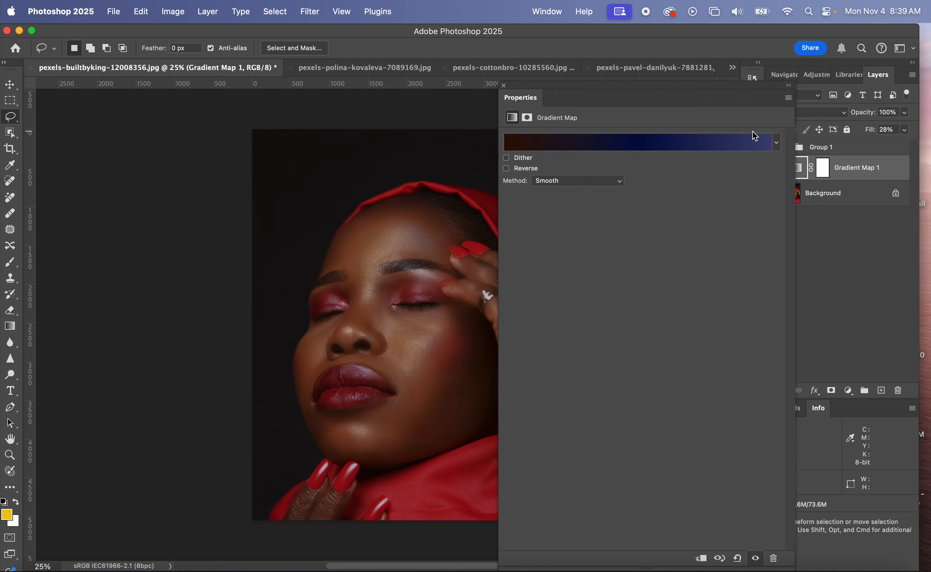
pyautogui.click(507, 87)
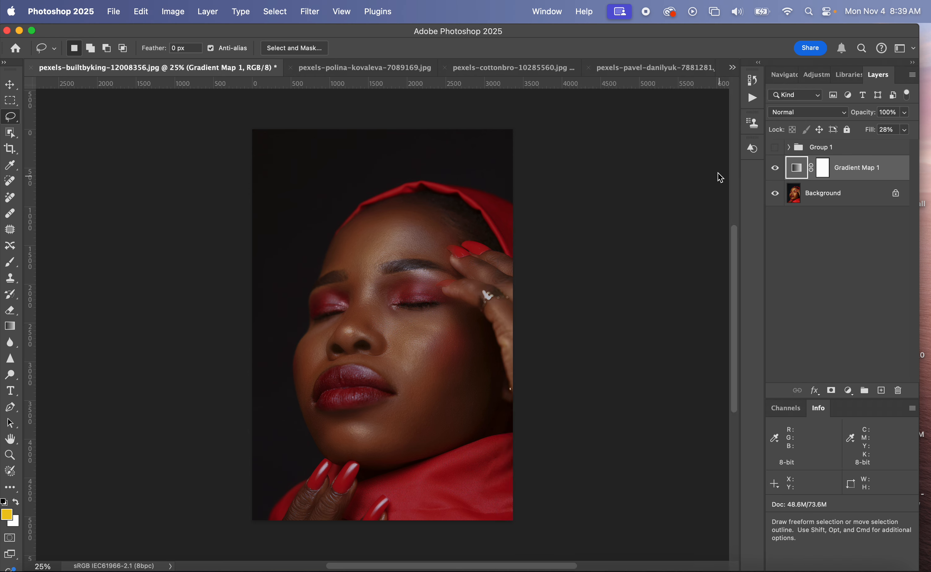
# Step: Compare the portrait with and without the blue-toned gradient map adjustment
pyautogui.click(774, 169)
pyautogui.click(773, 170)
pyautogui.click(773, 170)
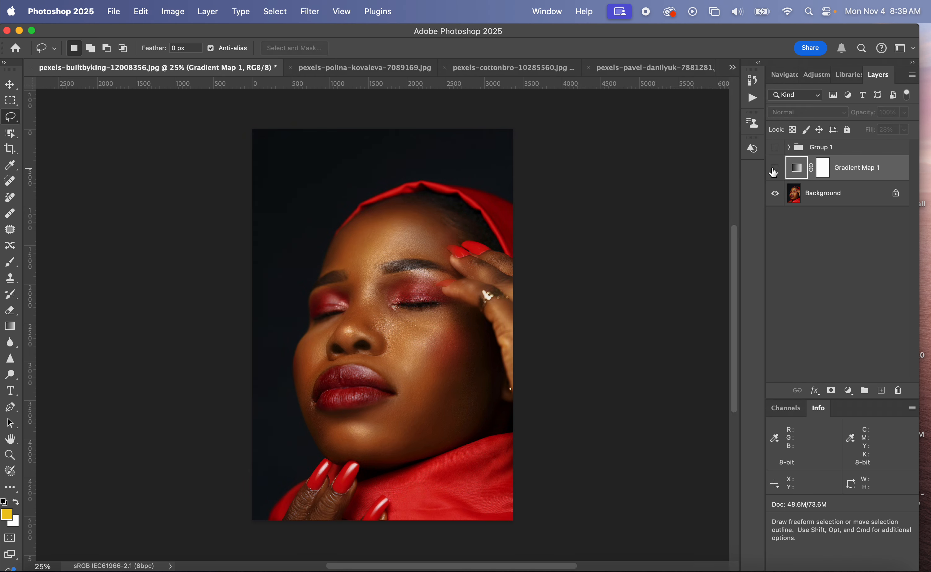
pyautogui.click(773, 170)
# Step: Lower the gradient map layer's fill to about 25% and check the portrait with the adjustment off and on
pyautogui.click(905, 135)
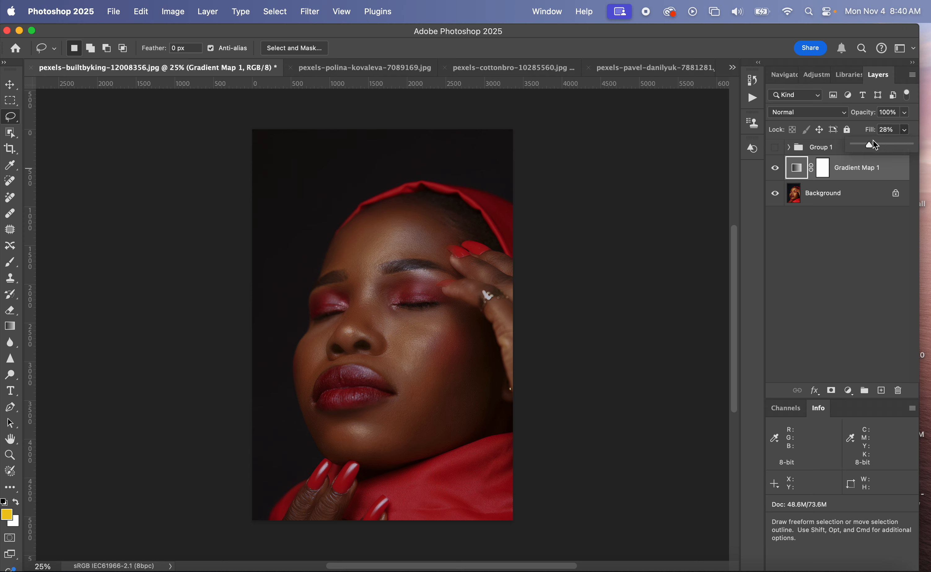
pyautogui.moveTo(865, 146); pyautogui.dragTo(860, 146)
pyautogui.click(868, 147)
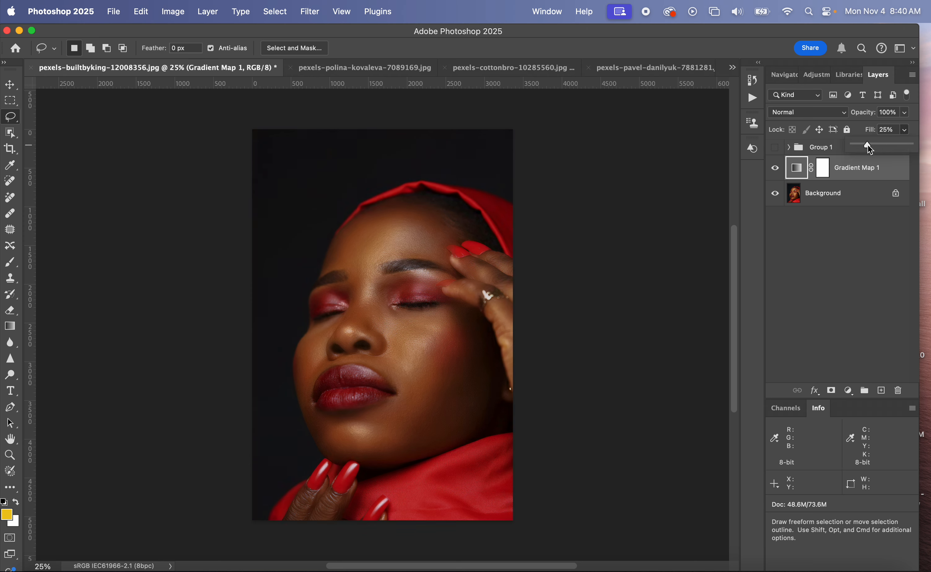
pyautogui.click(836, 257)
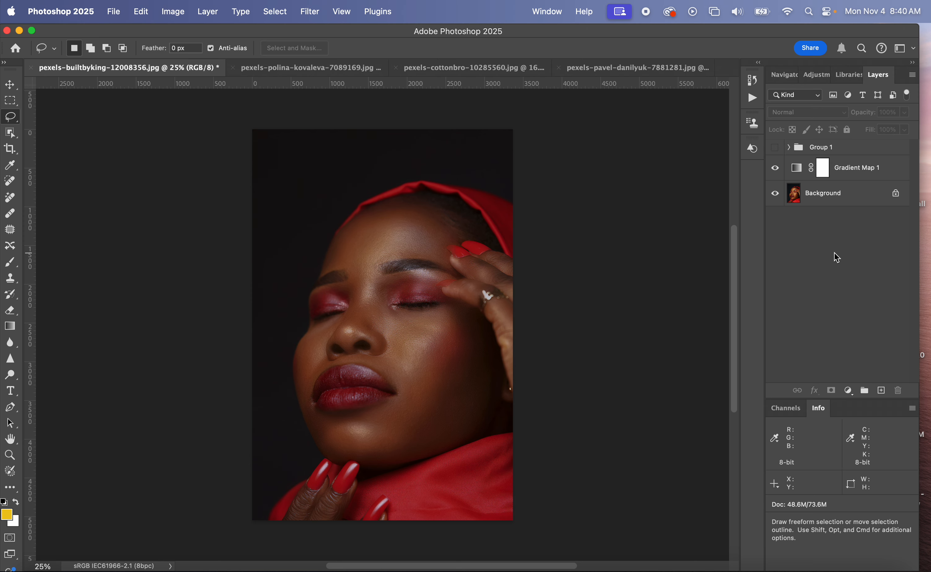
pyautogui.click(774, 170)
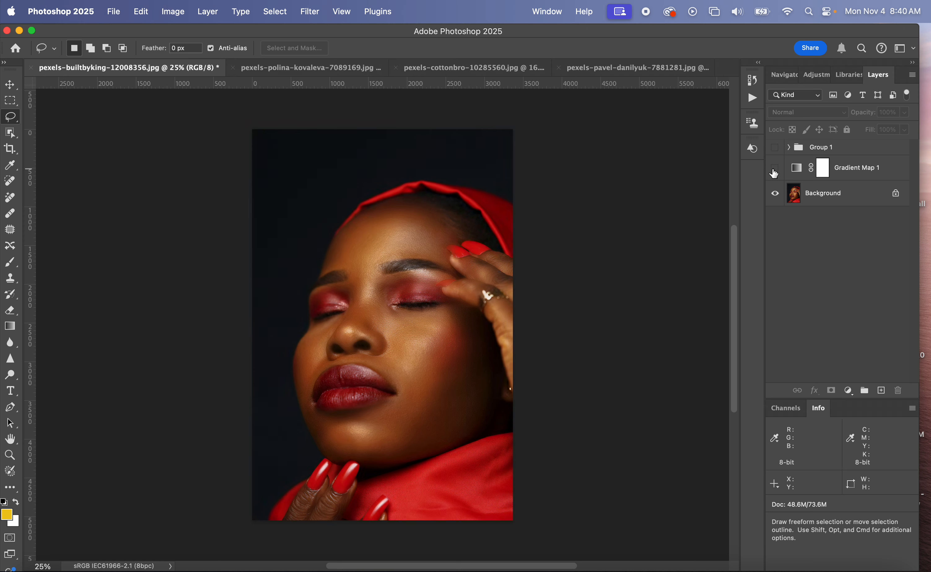
pyautogui.click(774, 170)
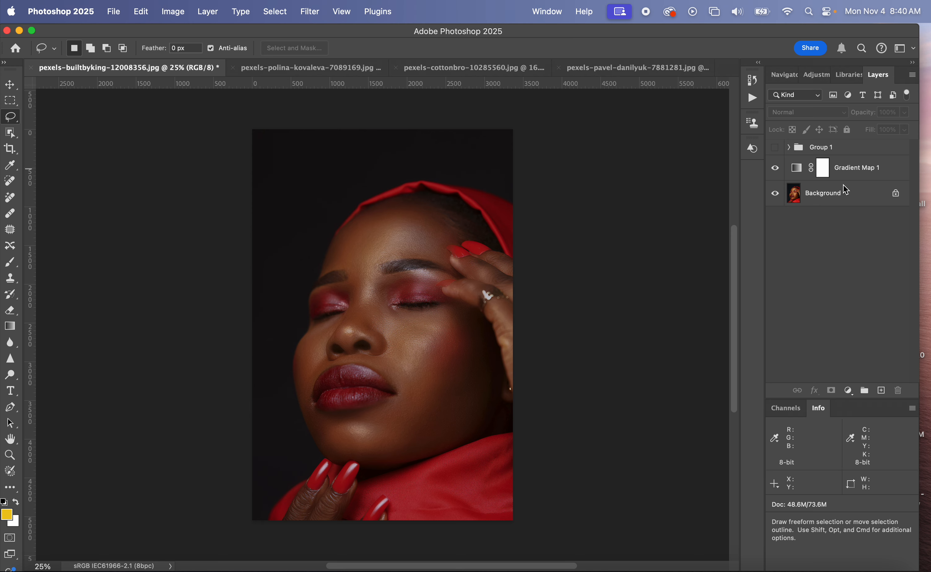
# Step: Add a Curves adjustment layer with the white point's input at 206, and compare the portrait with and without it
pyautogui.click(847, 390)
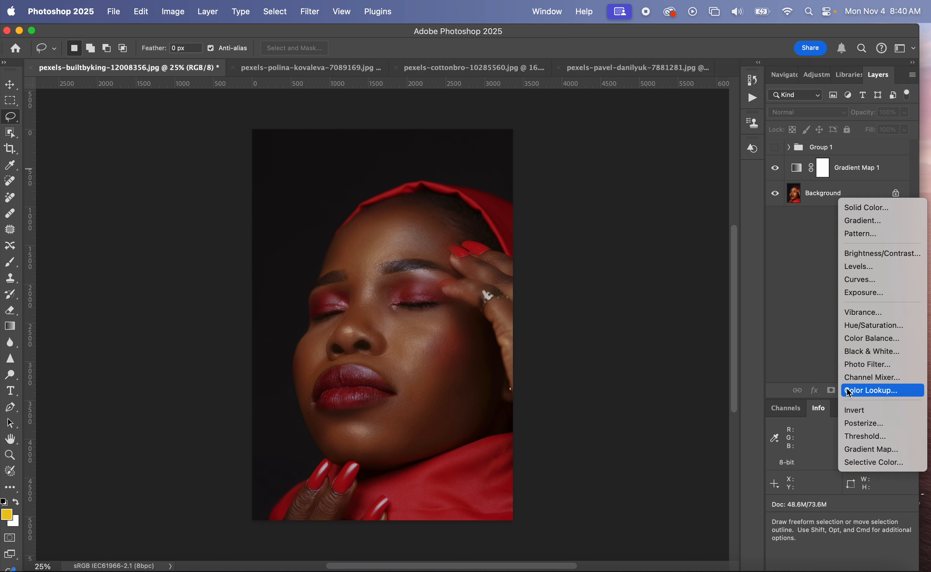
pyautogui.click(874, 279)
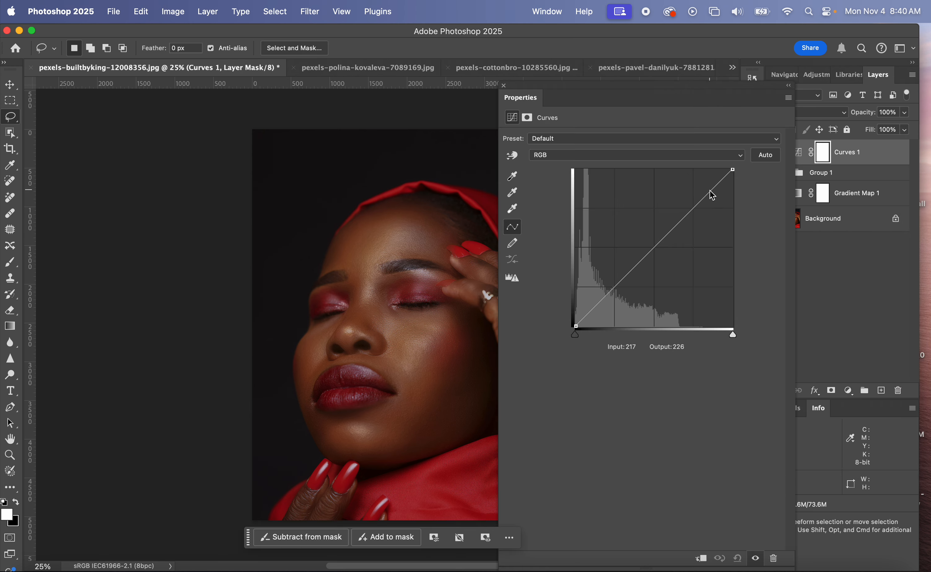
pyautogui.moveTo(732, 333); pyautogui.dragTo(703, 334)
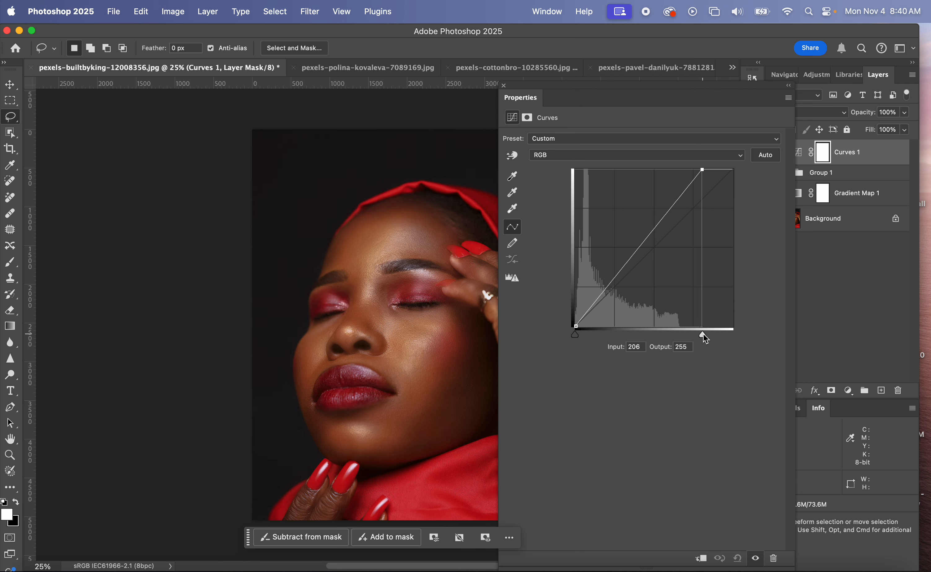
pyautogui.click(504, 86)
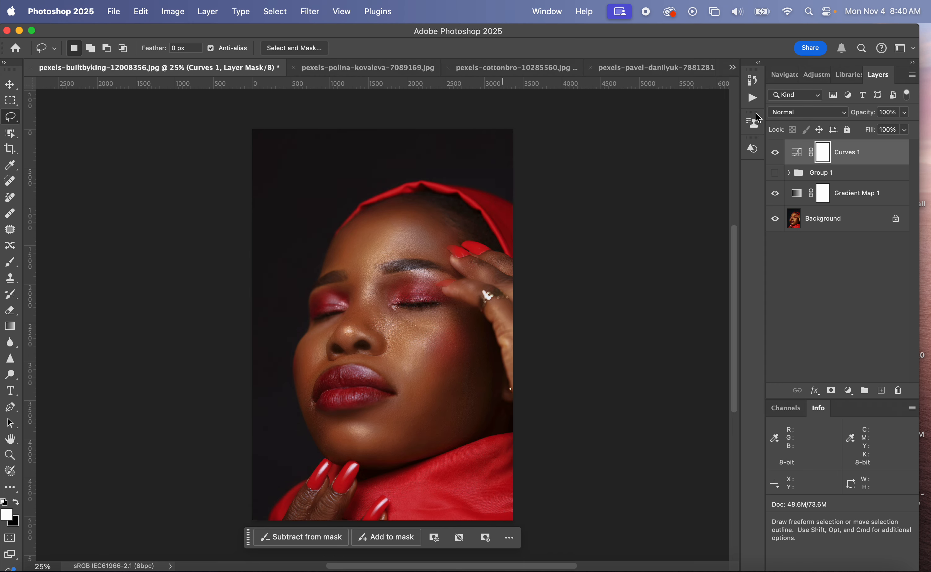
pyautogui.click(775, 153)
pyautogui.click(776, 152)
# Step: Move the gradient map layer into Group 1
pyautogui.moveTo(873, 193); pyautogui.dragTo(868, 174)
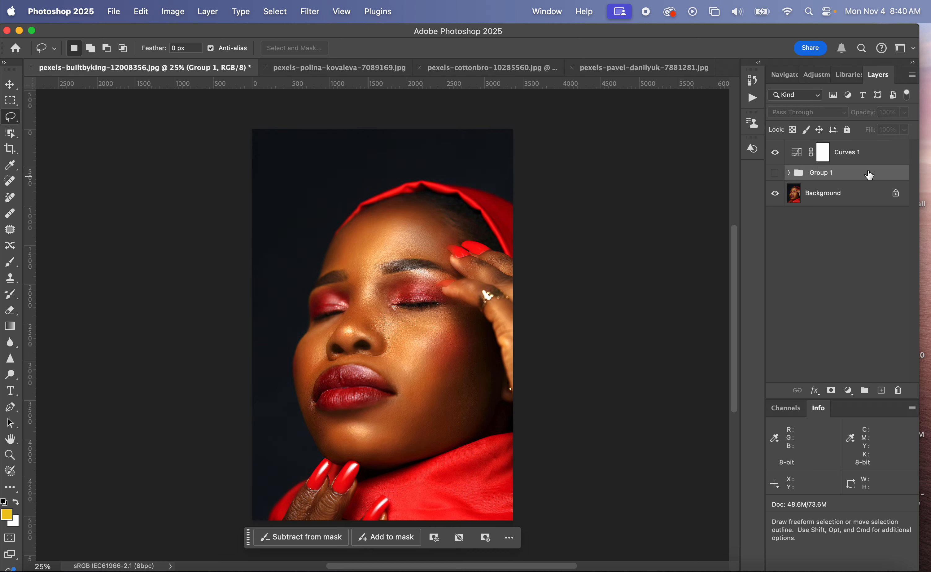
# Step: Undo moving the gradient map layer into Group 1, and create a group named Global directly above that layer
pyautogui.click(869, 154)
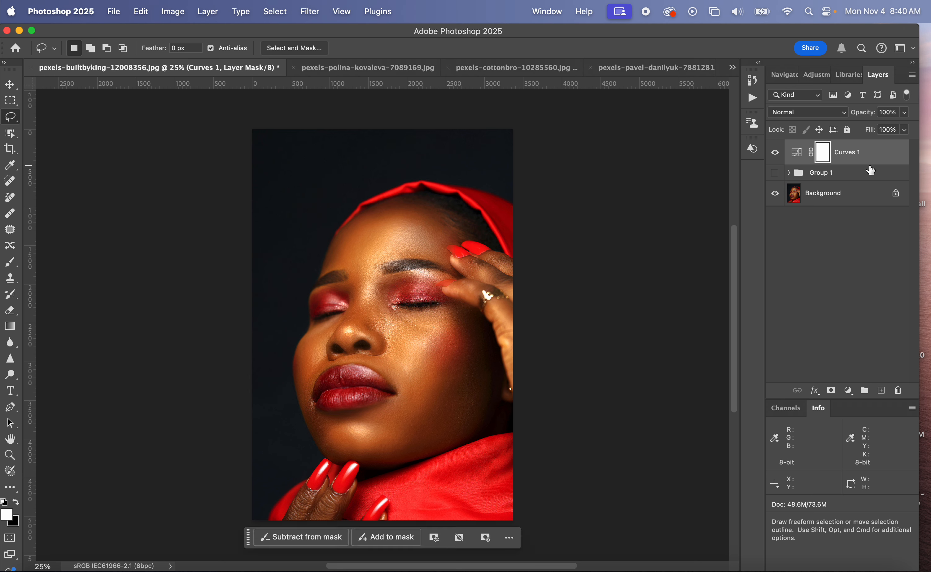
pyautogui.press('super+z')
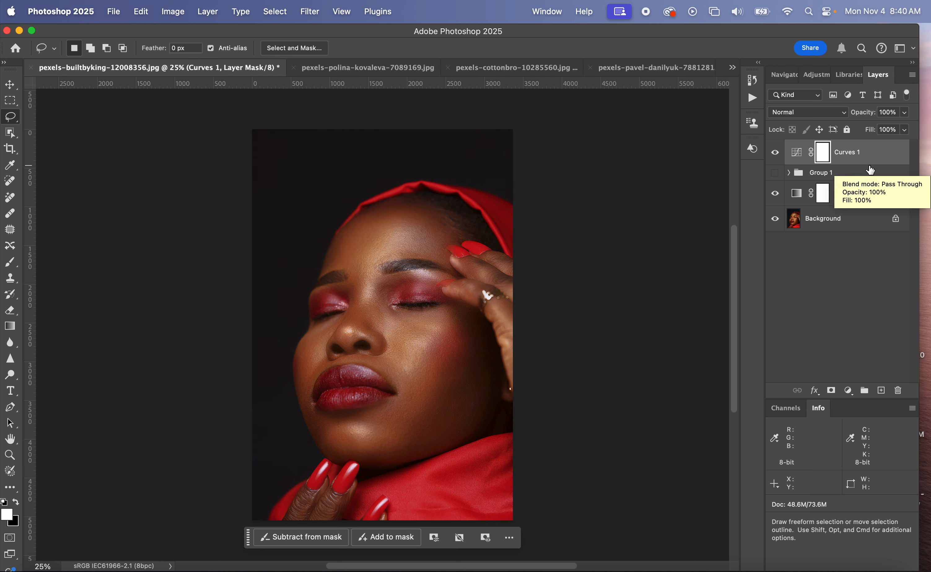
pyautogui.click(867, 198)
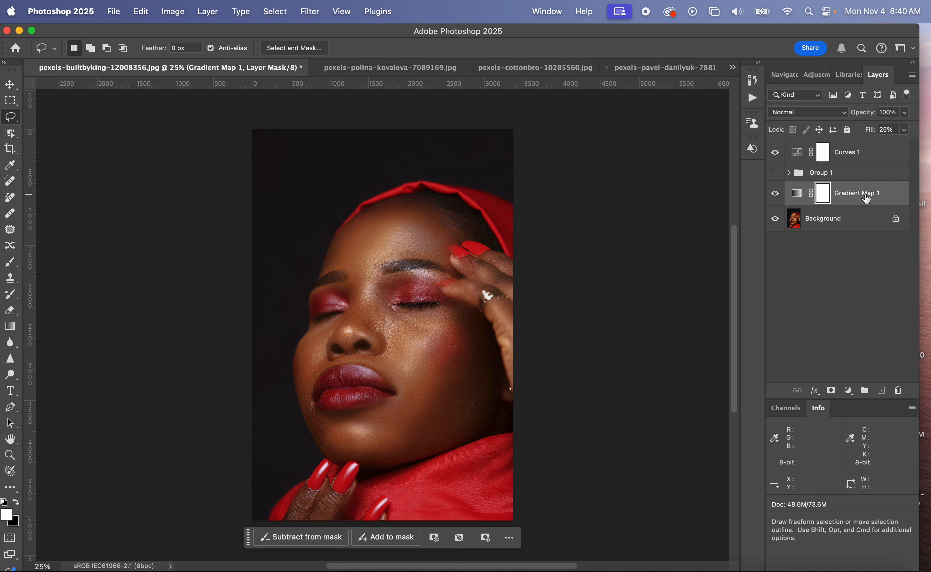
pyautogui.click(864, 390)
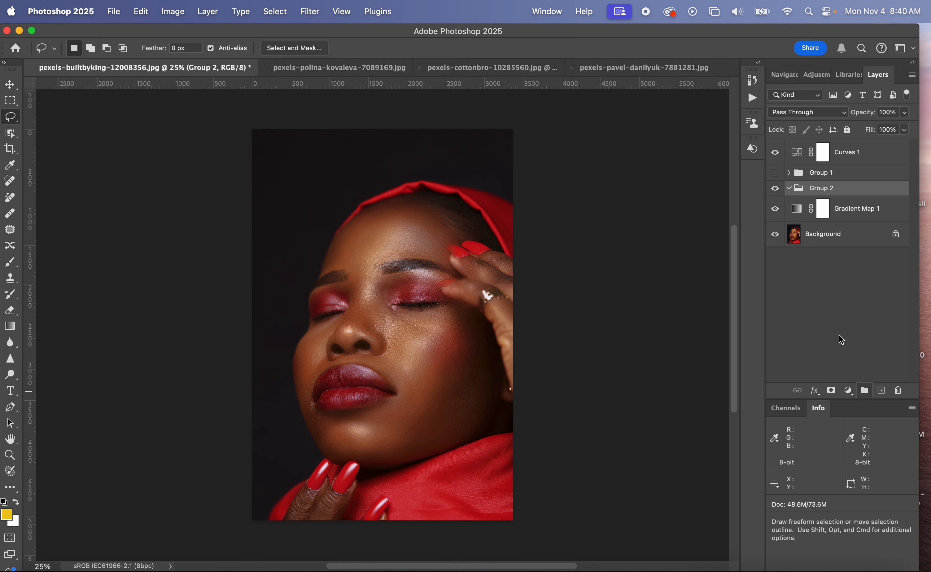
pyautogui.doubleClick(827, 188)
pyautogui.write('Global')
pyautogui.press('Return')
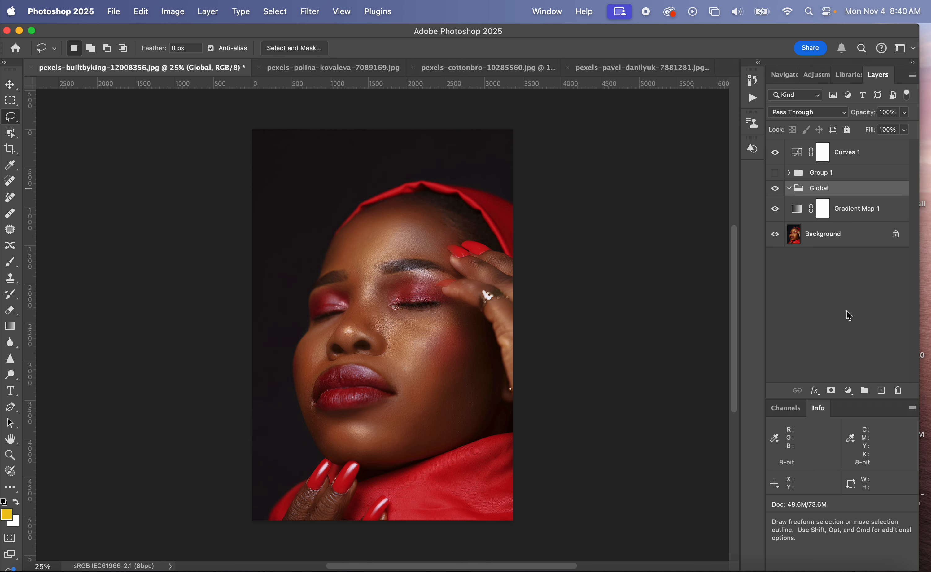
# Step: Move the Gradient Map 1 and Curves 1 layers into the Global group, with the curves layer above the gradient map
pyautogui.click(849, 210)
pyautogui.moveTo(849, 210); pyautogui.dragTo(853, 194)
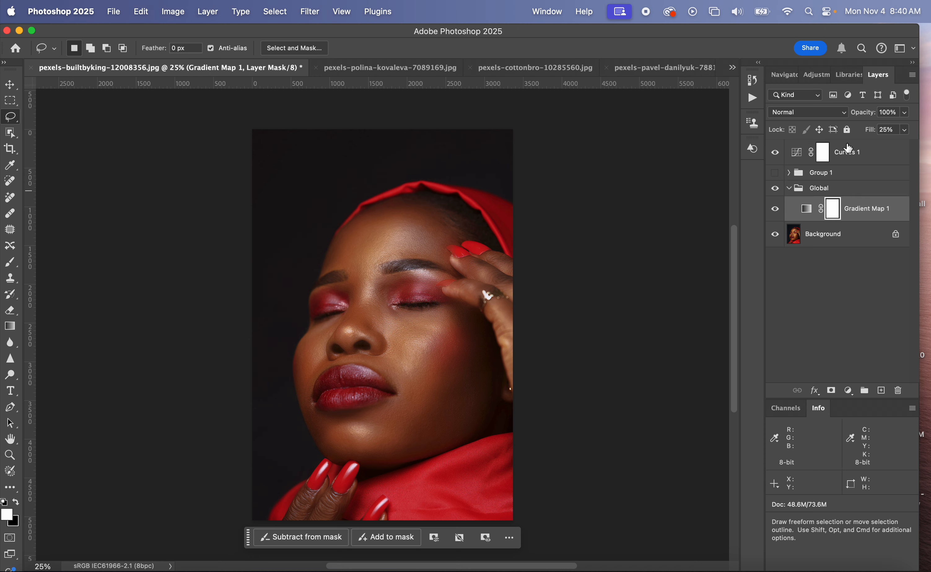
pyautogui.click(873, 155)
pyautogui.moveTo(872, 155); pyautogui.dragTo(864, 196)
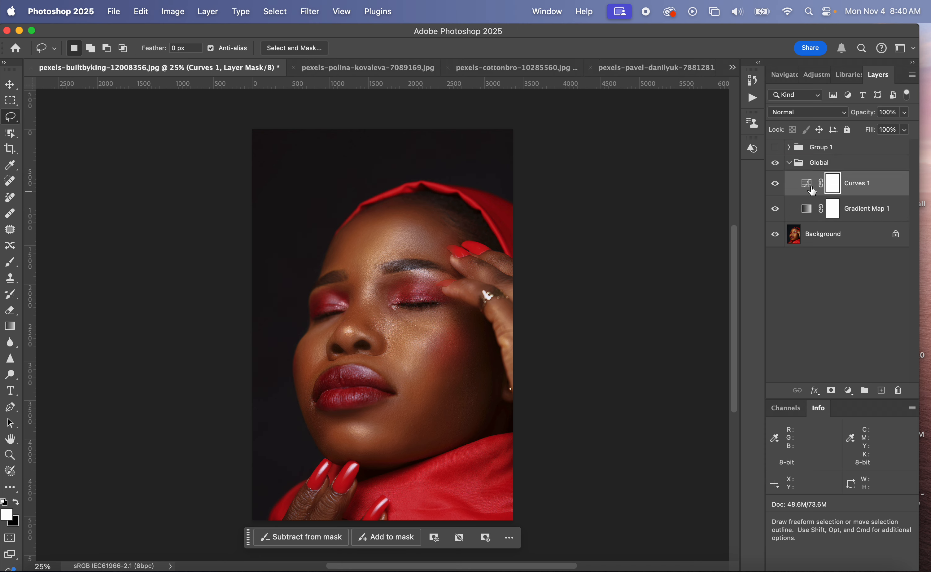
# Step: Rename the curves layer in the Global group as "O - Contrast"
pyautogui.doubleClick(859, 184)
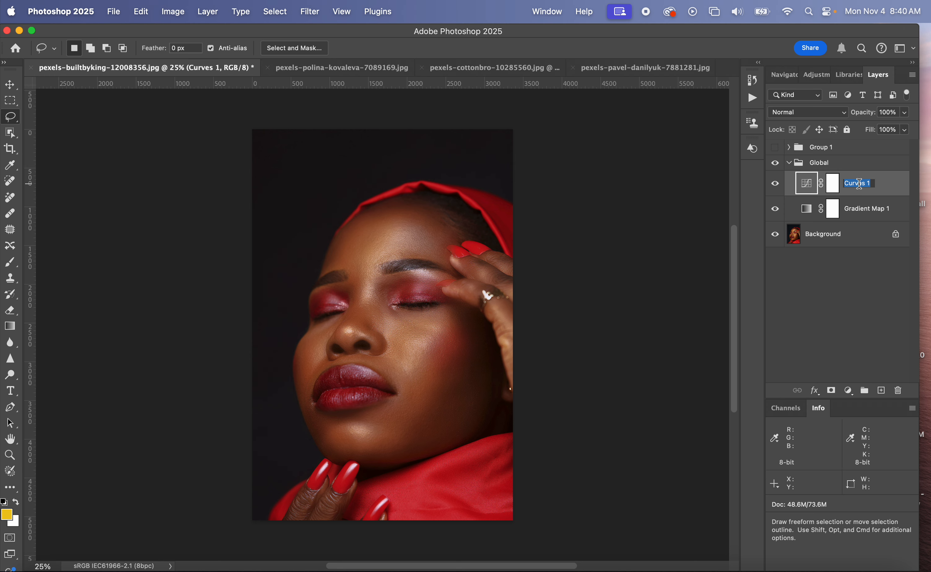
pyautogui.write('C')
pyautogui.press('BackSpace')
pyautogui.write('E')
pyautogui.write('OV')
pyautogui.press('BackSpace')
pyautogui.write('- Contrast')
pyautogui.press('Return')
# Step: Rename the gradient map layer in the Global group as "GM Skin"
pyautogui.click(857, 211)
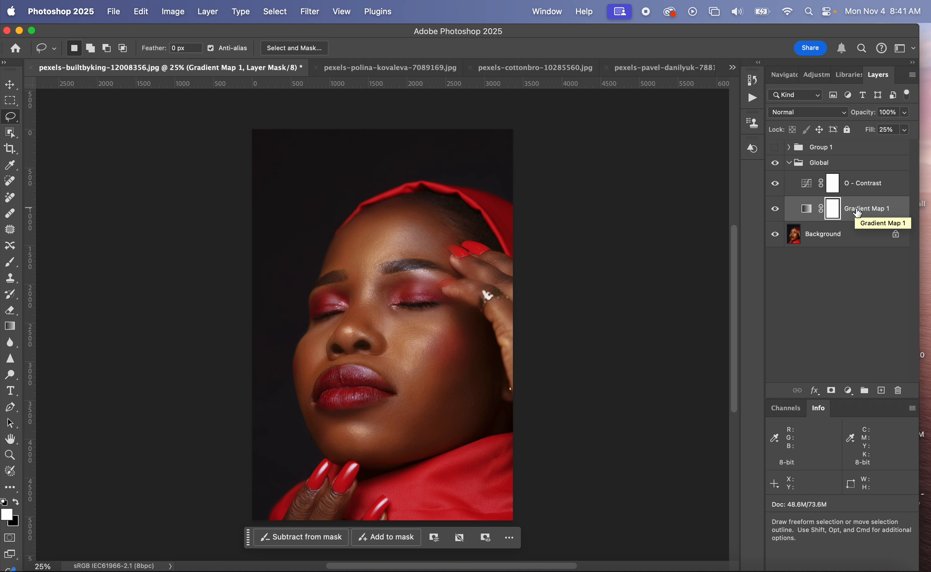
pyautogui.doubleClick(857, 211)
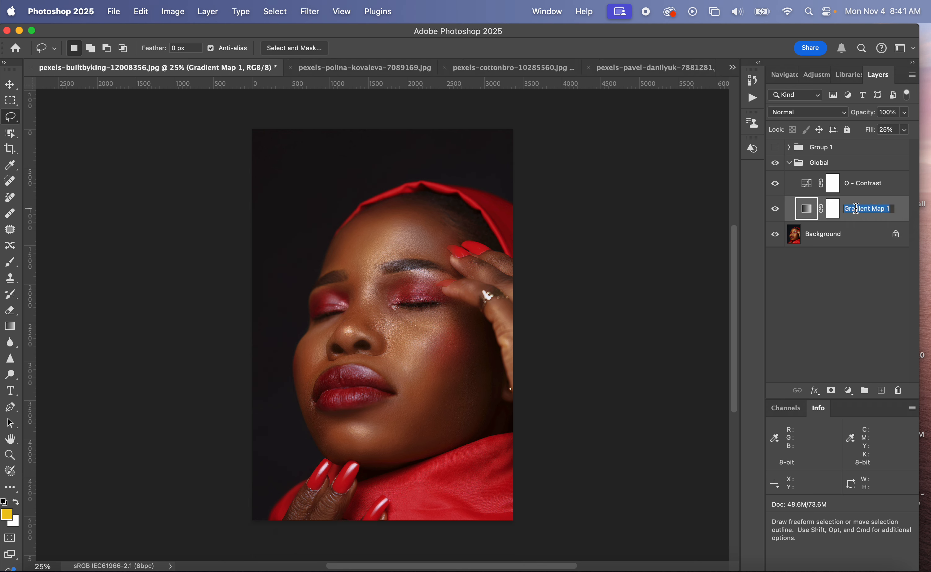
pyautogui.write('GM Skin')
pyautogui.press('Return')
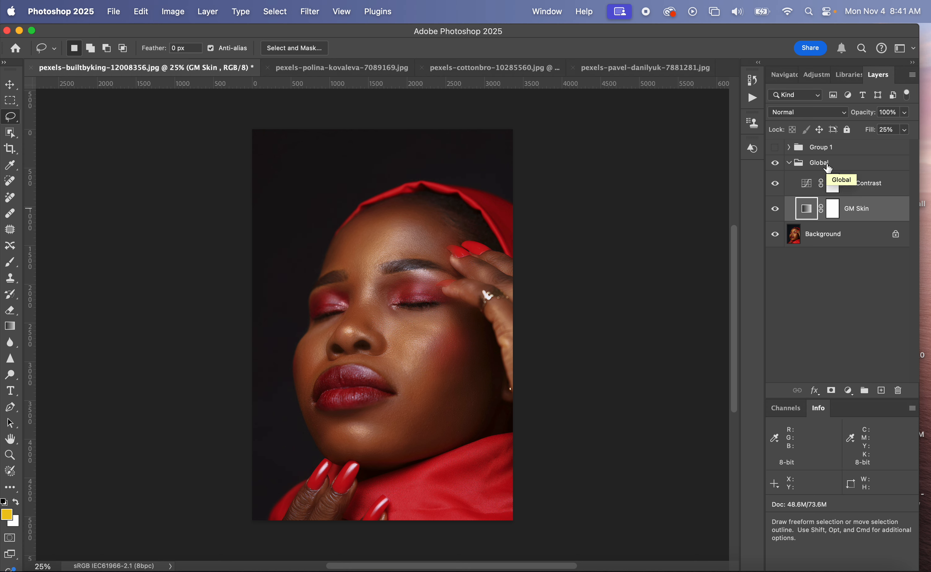
# Step: Compare the portrait with and without the Global group's adjustments, and collapse the group
pyautogui.click(773, 165)
pyautogui.click(773, 165)
pyautogui.click(861, 167)
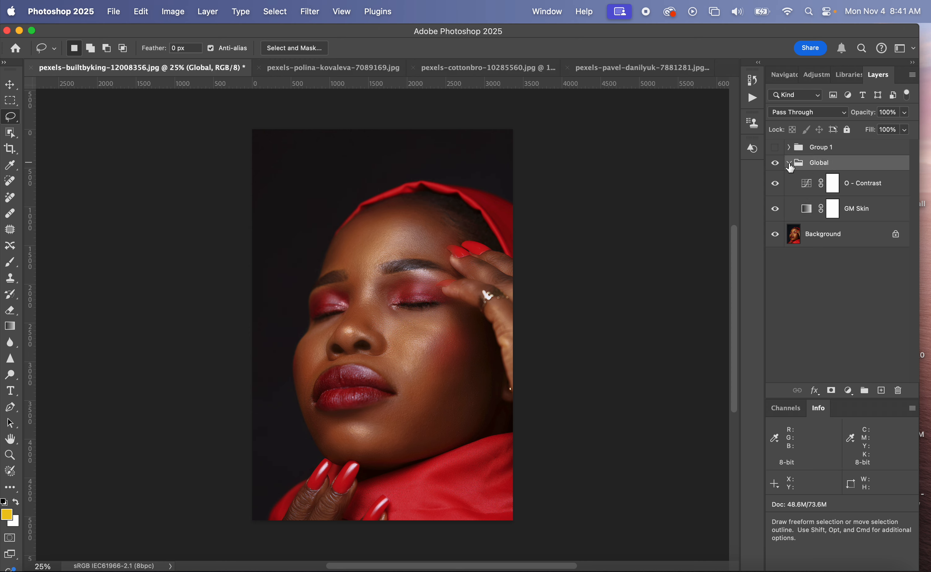
pyautogui.click(788, 163)
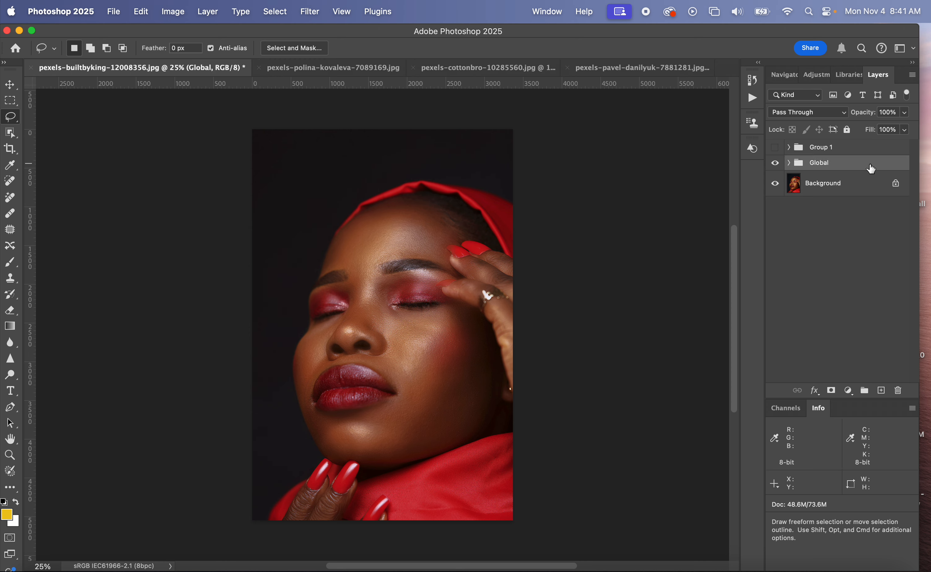
# Step: Delete the Global group and Group 1 with their contents, leaving only the Background layer
pyautogui.moveTo(870, 168); pyautogui.dragTo(899, 390)
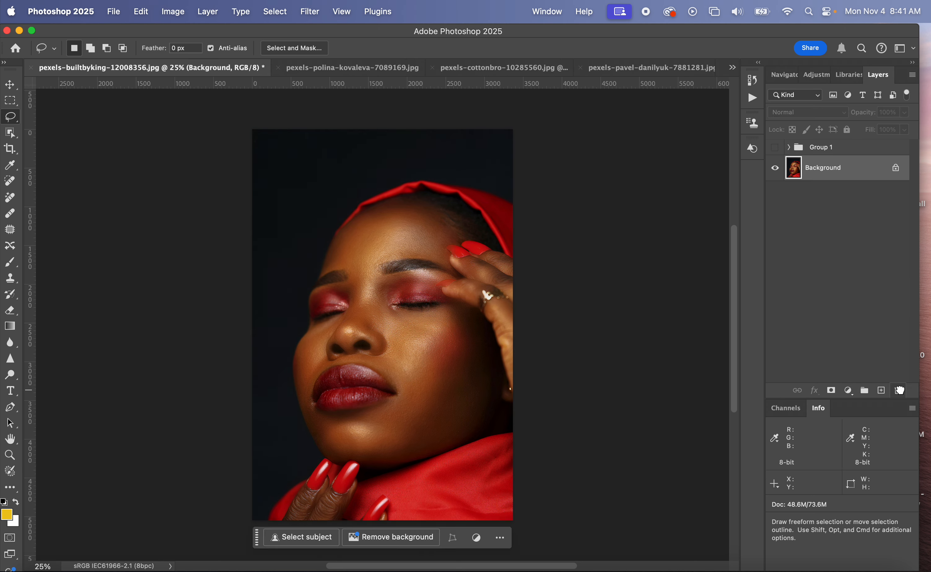
pyautogui.click(789, 147)
pyautogui.click(776, 147)
pyautogui.moveTo(858, 147); pyautogui.dragTo(898, 393)
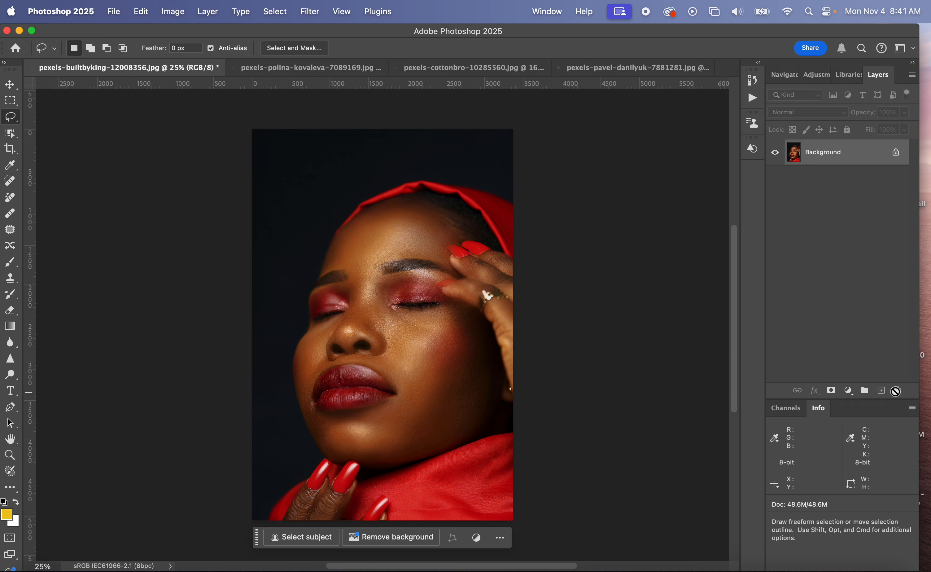
# Step: Create a new layer group named Global above the Background layer
pyautogui.click(864, 389)
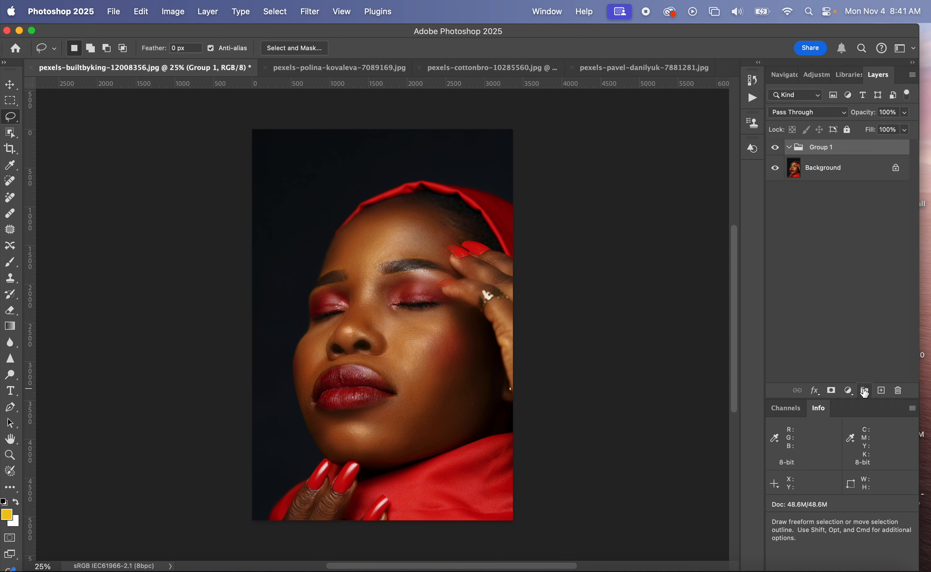
pyautogui.doubleClick(827, 147)
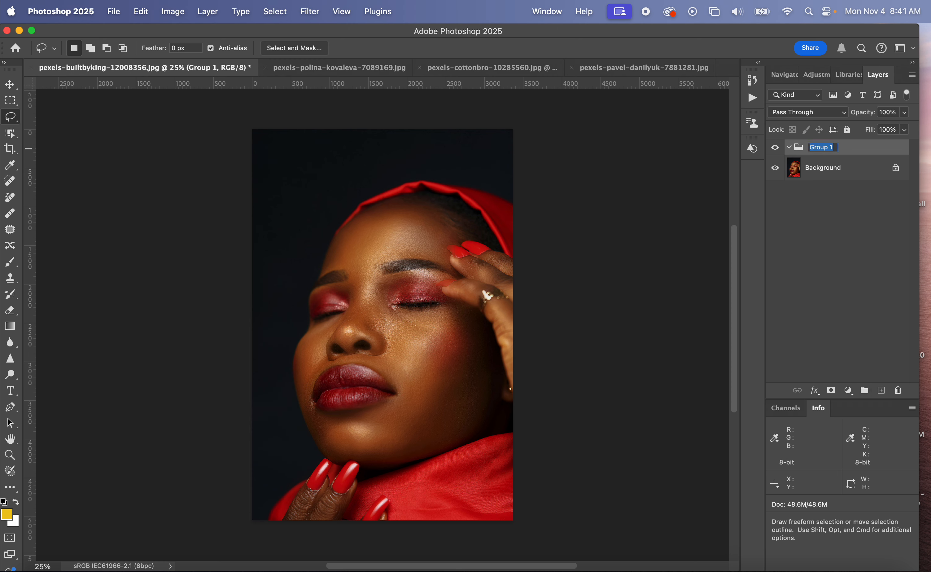
pyautogui.write('Global')
pyautogui.press('Return')
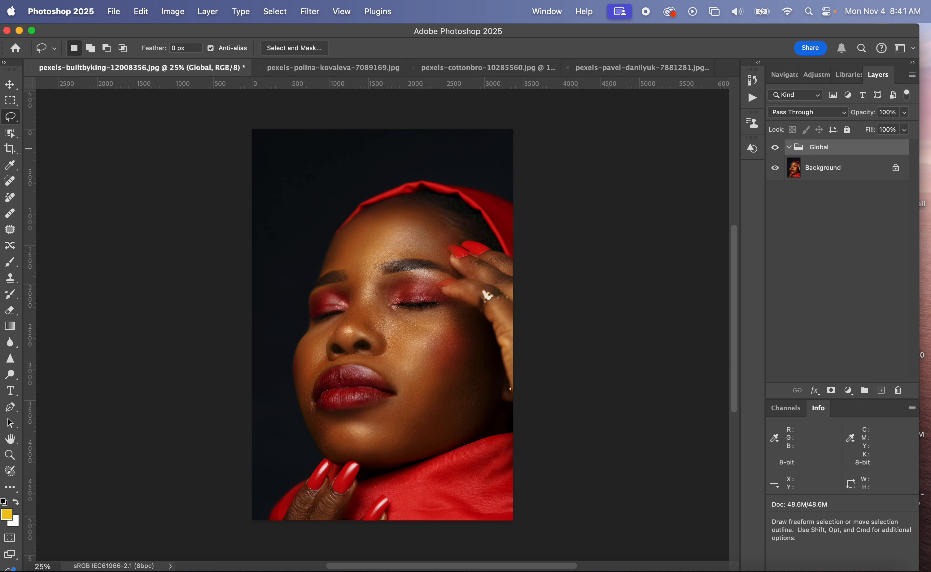
# Step: Create a second layer group named Local and place it between the Global group and the Background layer
pyautogui.click(865, 391)
pyautogui.doubleClick(824, 150)
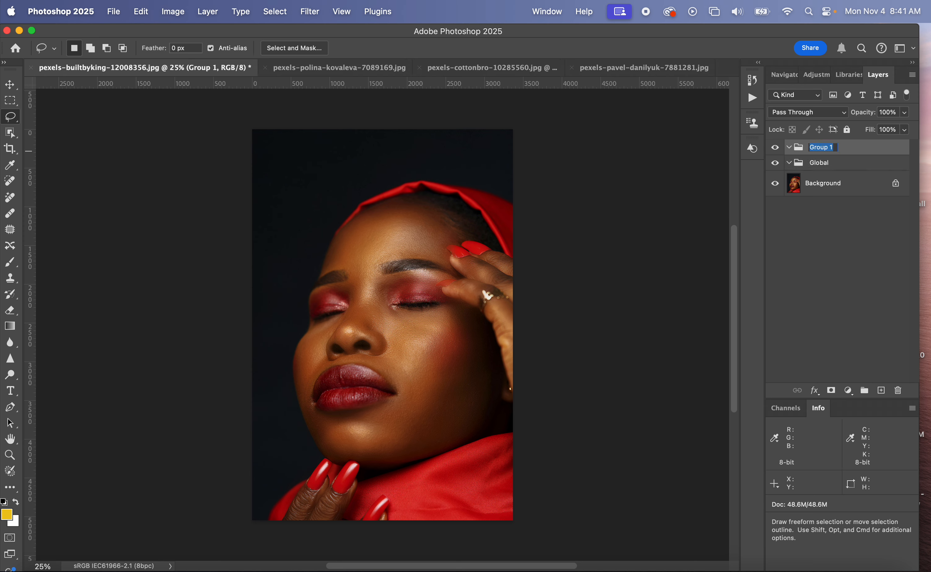
pyautogui.write('Lob')
pyautogui.write('al')
pyautogui.press('Return')
pyautogui.moveTo(851, 149); pyautogui.dragTo(855, 175)
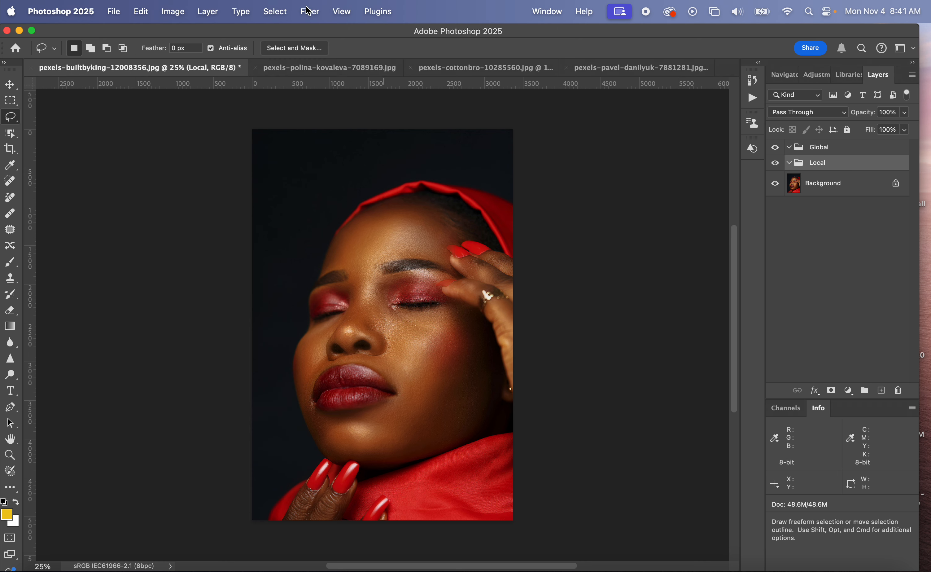
# Step: Select the portrait's midtones using Color Range with 50% fuzziness, and clear the resulting selection
pyautogui.click(267, 5)
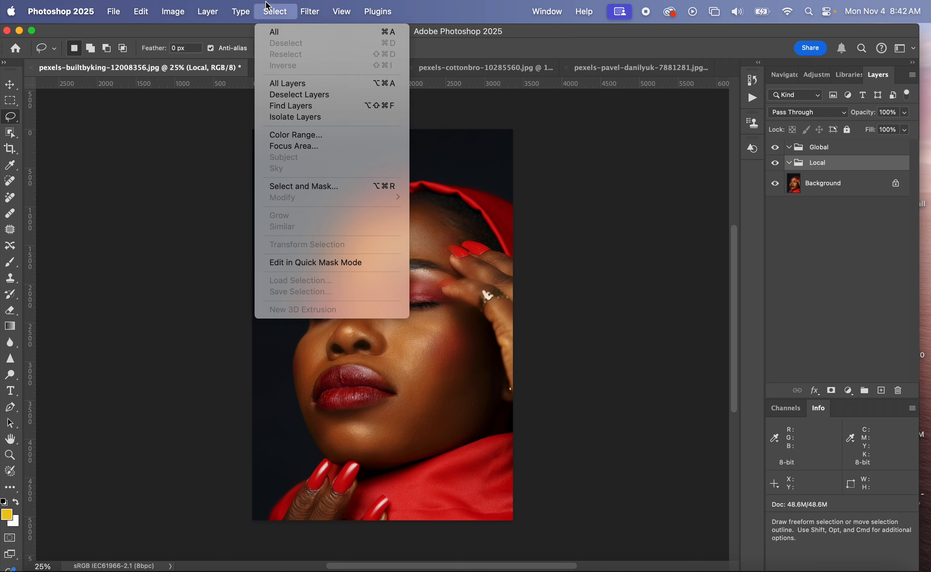
pyautogui.click(296, 135)
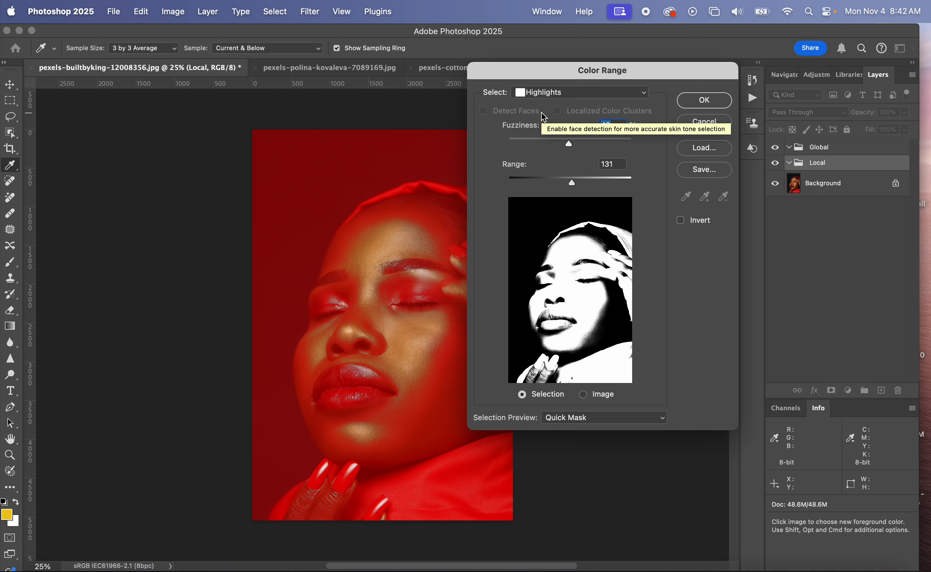
pyautogui.click(553, 98)
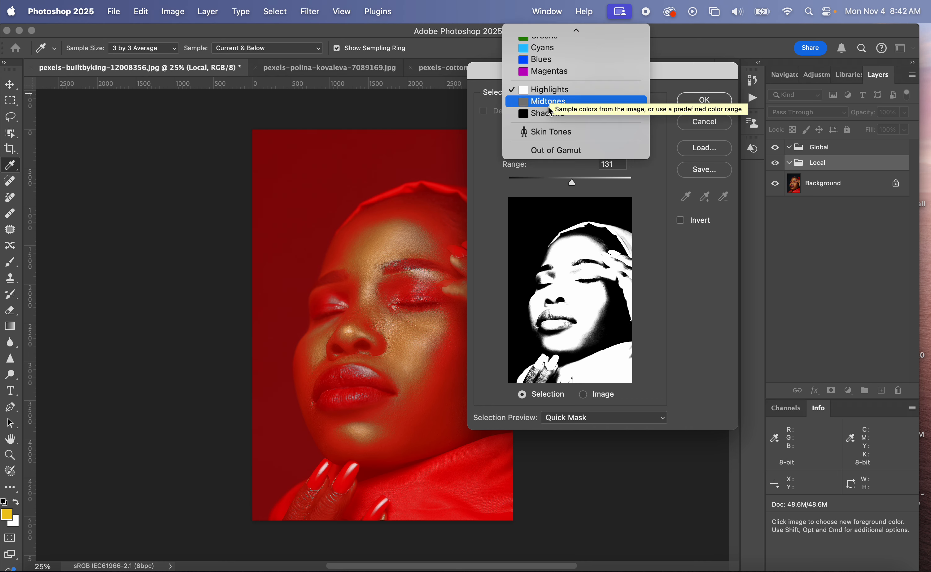
pyautogui.click(547, 106)
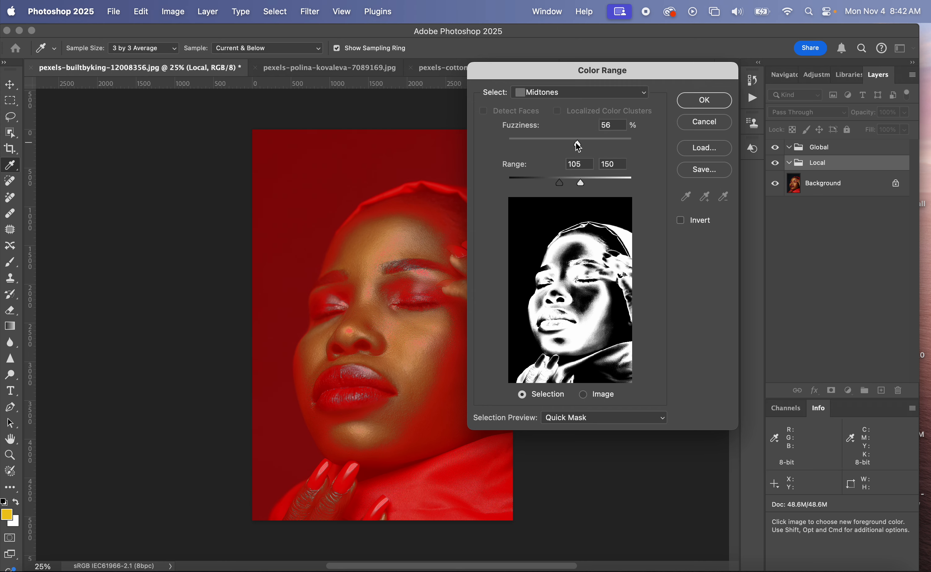
pyautogui.doubleClick(607, 126)
pyautogui.write('50')
pyautogui.press('Return')
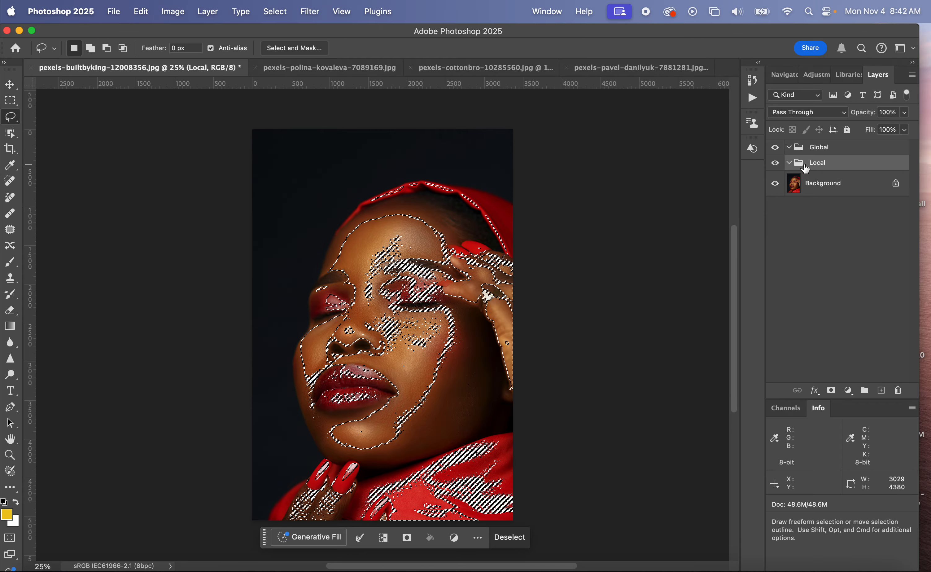
pyautogui.press('super+d')
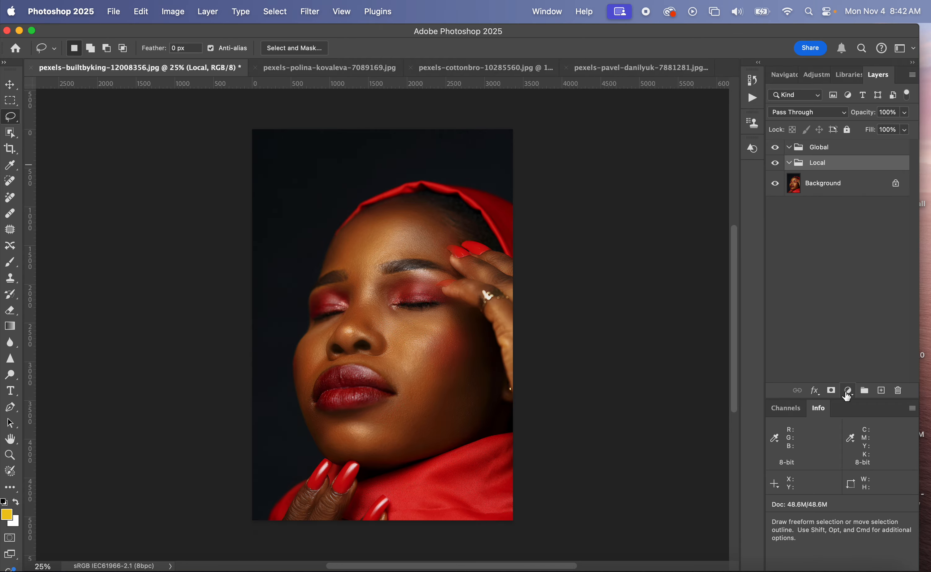
# Step: Select the midtones again with Color Range, setting the upper limit of the tonal range to 147
pyautogui.click(273, 6)
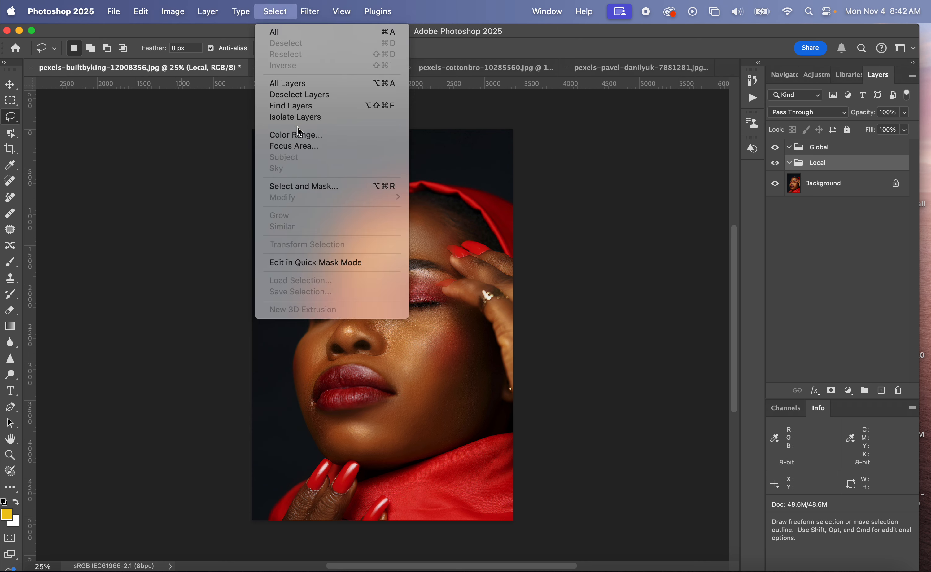
pyautogui.click(297, 134)
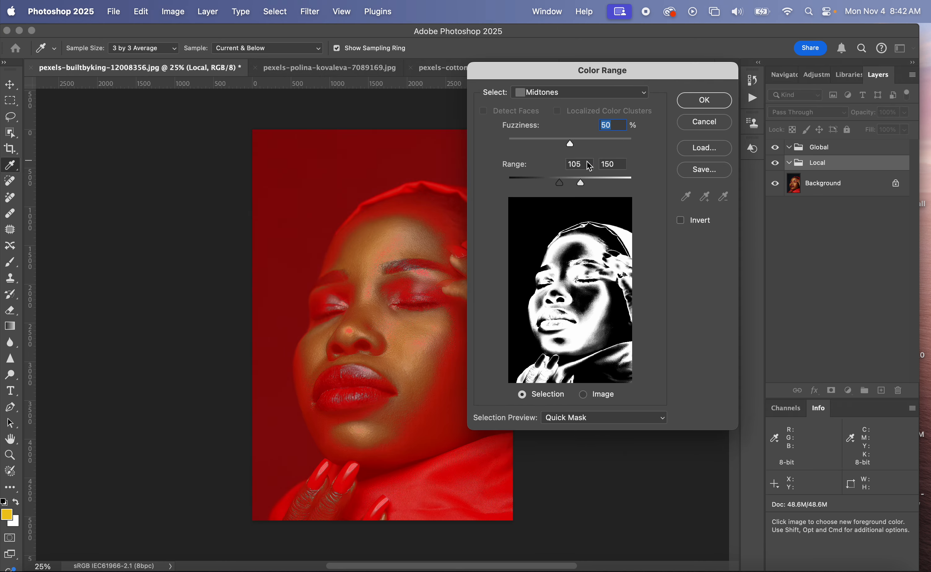
pyautogui.moveTo(579, 183)
pyautogui.mouseDown()
pyautogui.moveTo(603, 178)
pyautogui.moveTo(587, 185)
pyautogui.mouseUp()
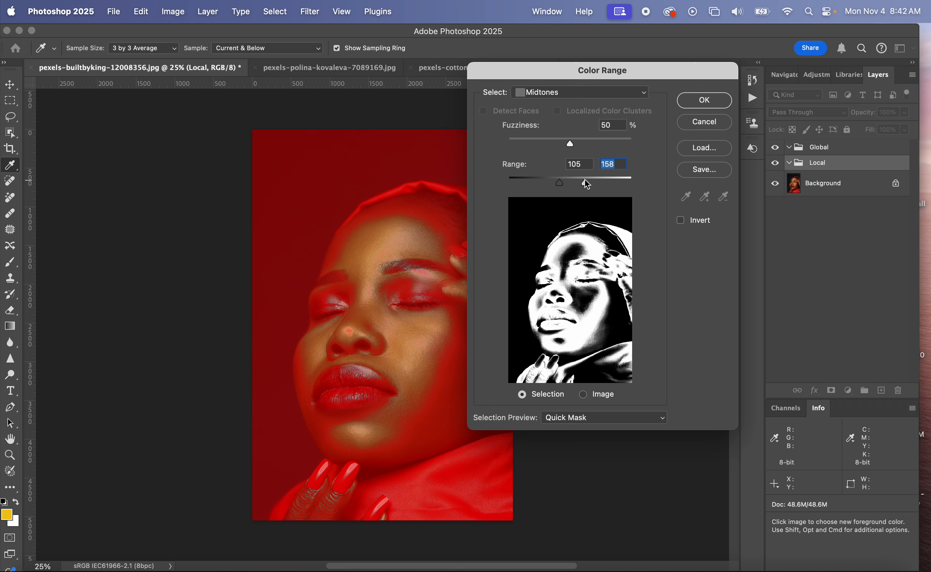
pyautogui.moveTo(584, 179); pyautogui.dragTo(579, 179)
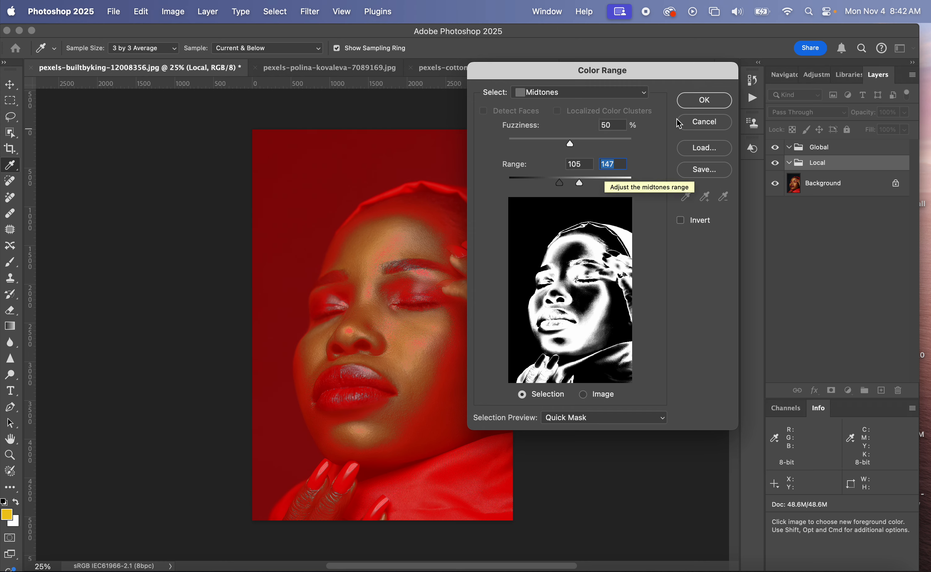
pyautogui.click(717, 104)
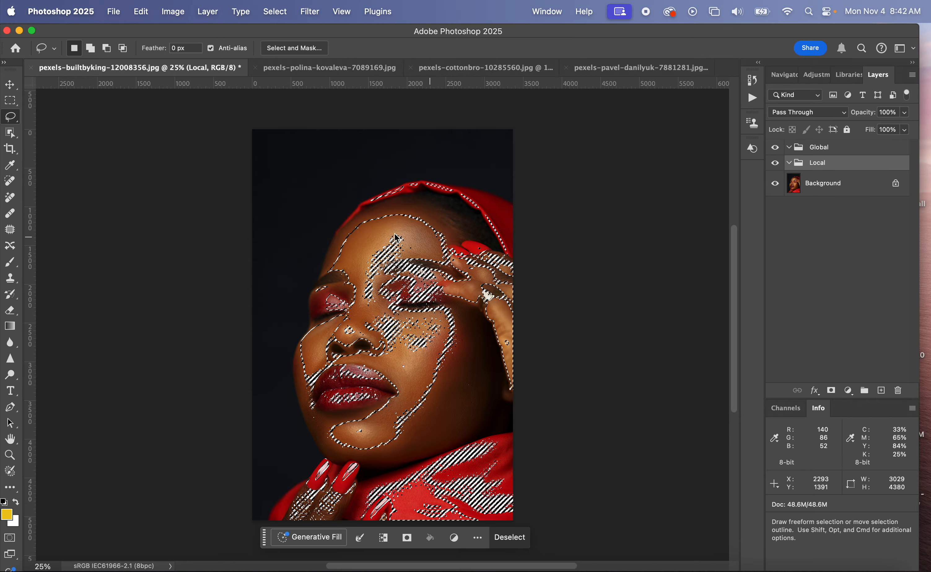
# Step: Add a Photo Filter adjustment masked to the midtone selection in the Local group, using the Blue filter
pyautogui.click(847, 391)
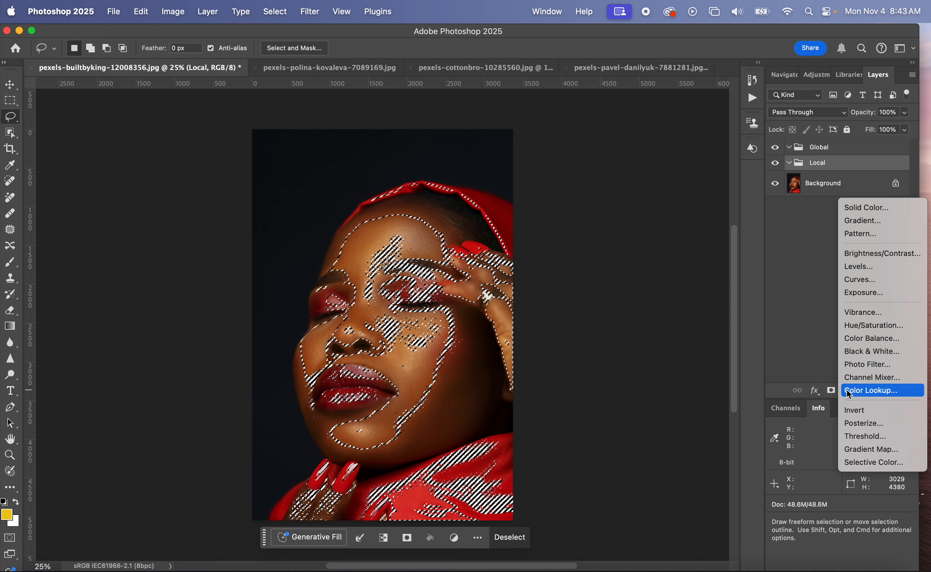
pyautogui.click(854, 361)
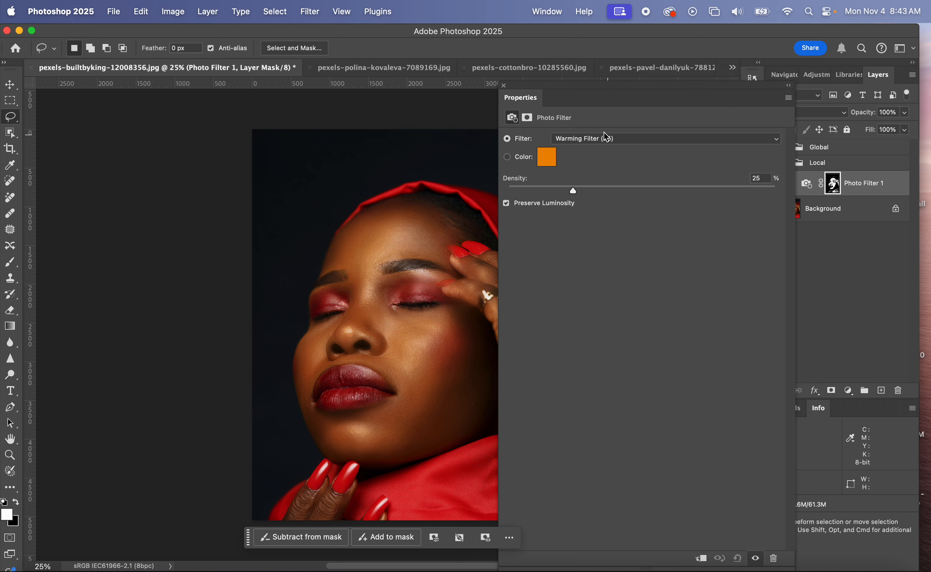
pyautogui.click(595, 138)
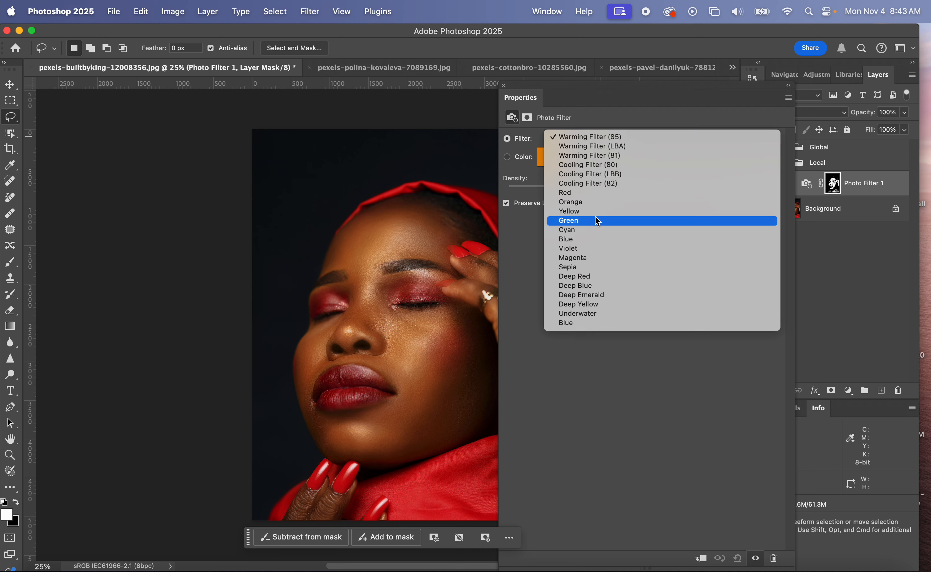
pyautogui.click(594, 239)
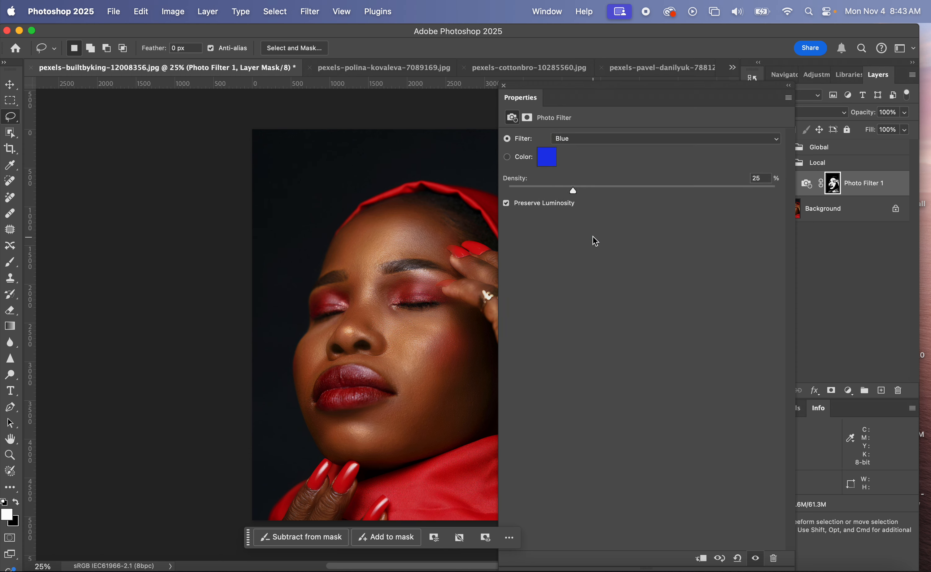
# Step: Set the midtone Photo Filter's color to blue 243ae1 and compare the portrait with the adjustment hidden and shown
pyautogui.click(545, 163)
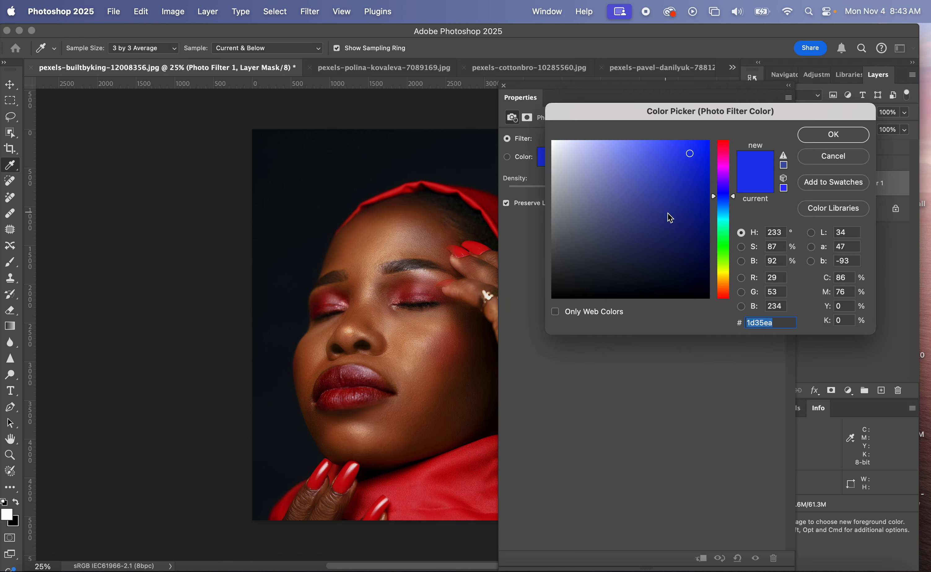
pyautogui.click(691, 175)
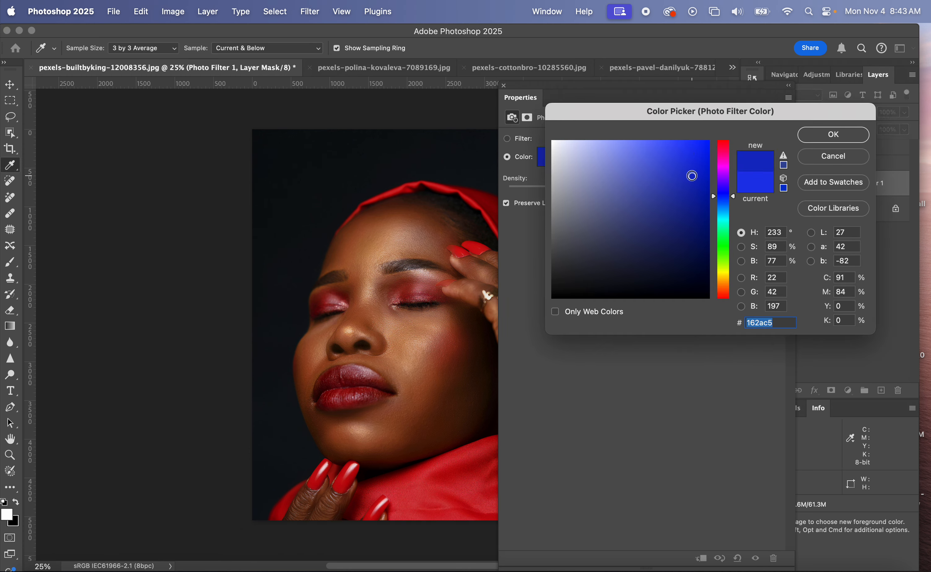
pyautogui.click(687, 148)
pyautogui.click(684, 158)
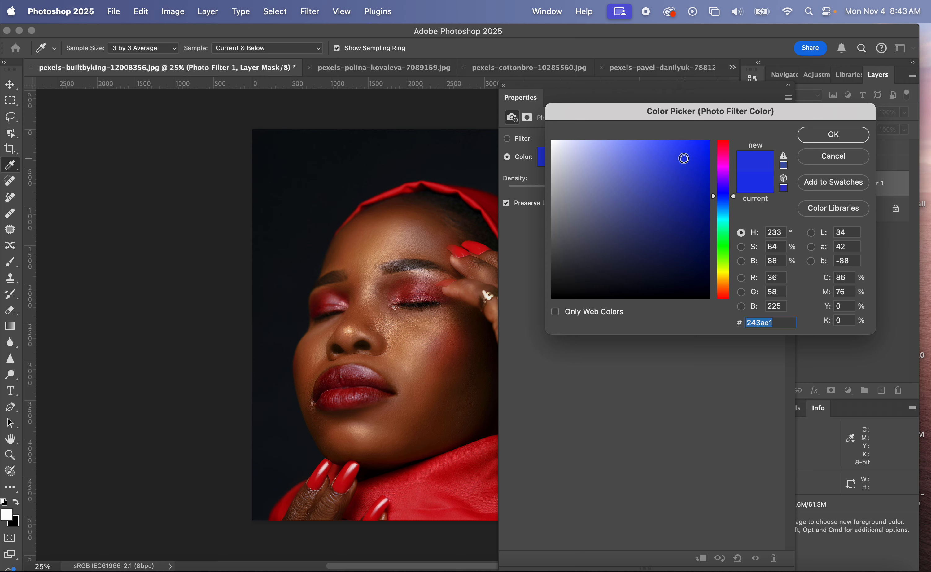
pyautogui.click(814, 140)
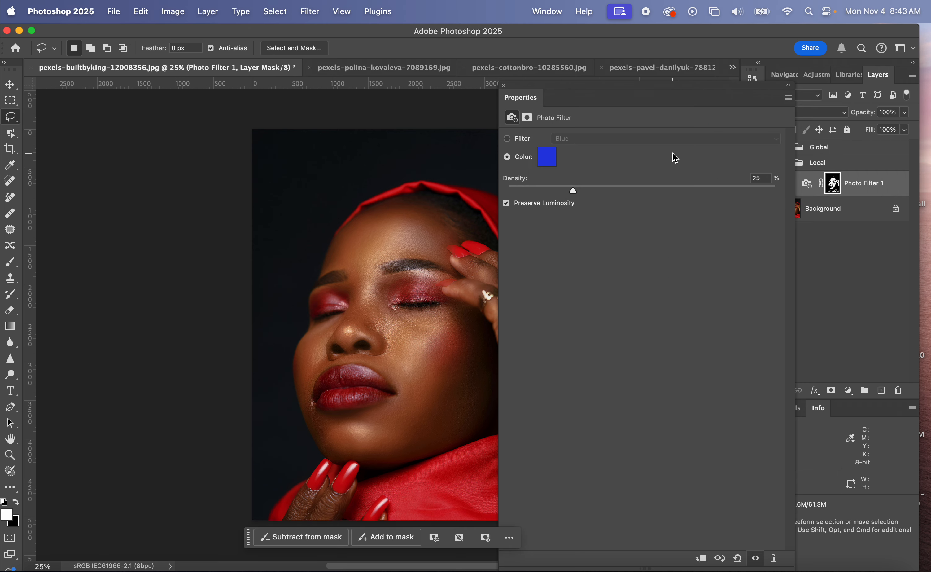
pyautogui.click(503, 86)
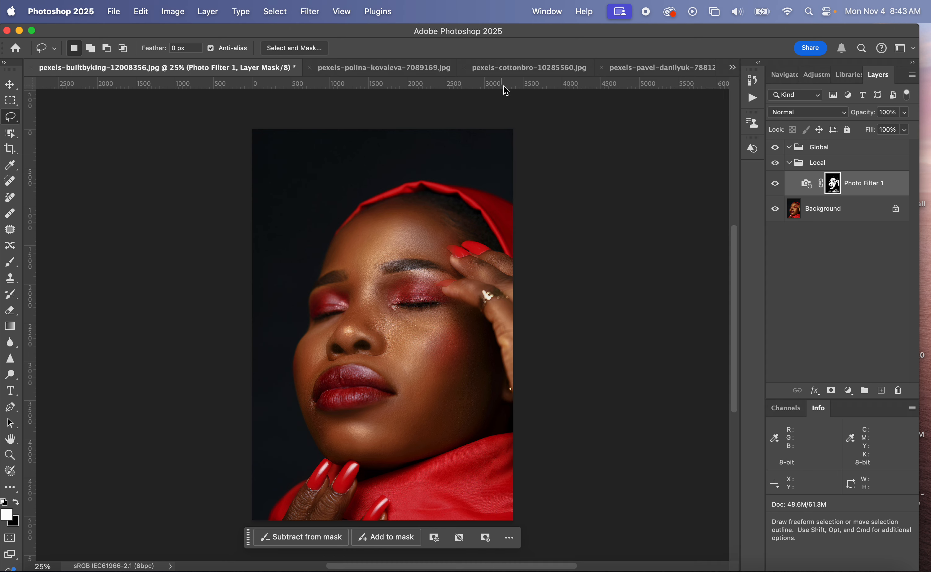
pyautogui.click(775, 184)
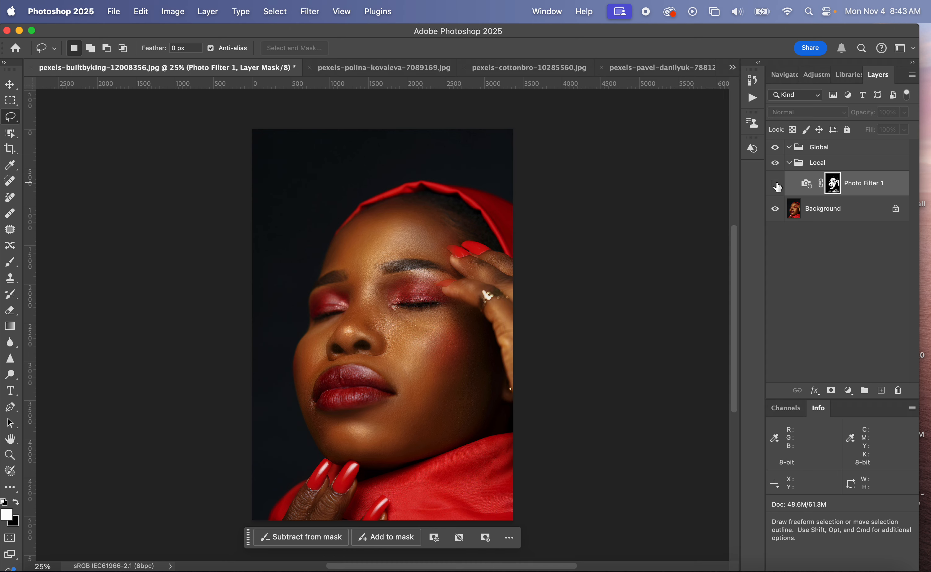
pyautogui.click(776, 184)
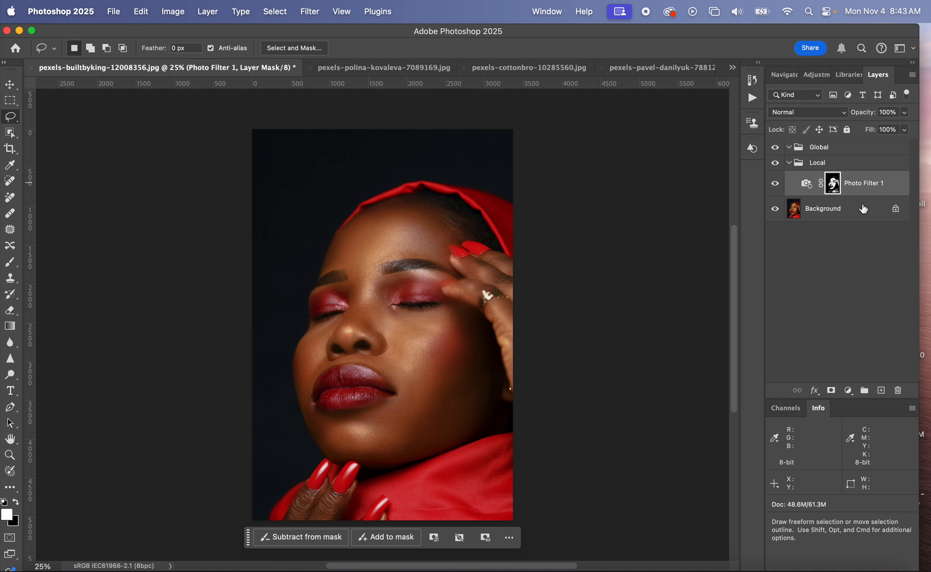
# Step: Rename the midtone Photo Filter layer as MidtonesRemove O - BF
pyautogui.doubleClick(862, 180)
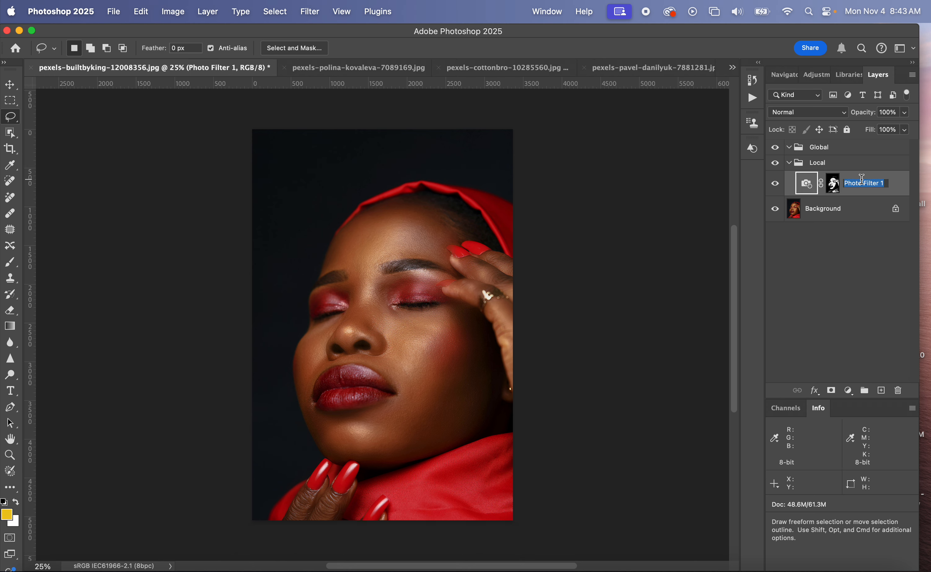
pyautogui.write('R')
pyautogui.write('emove')
pyautogui.write('B')
pyautogui.write('F')
pyautogui.write(' M')
pyautogui.press('BackSpace')
pyautogui.press('BackSpace')
pyautogui.write('Midtones')
pyautogui.press('Return')
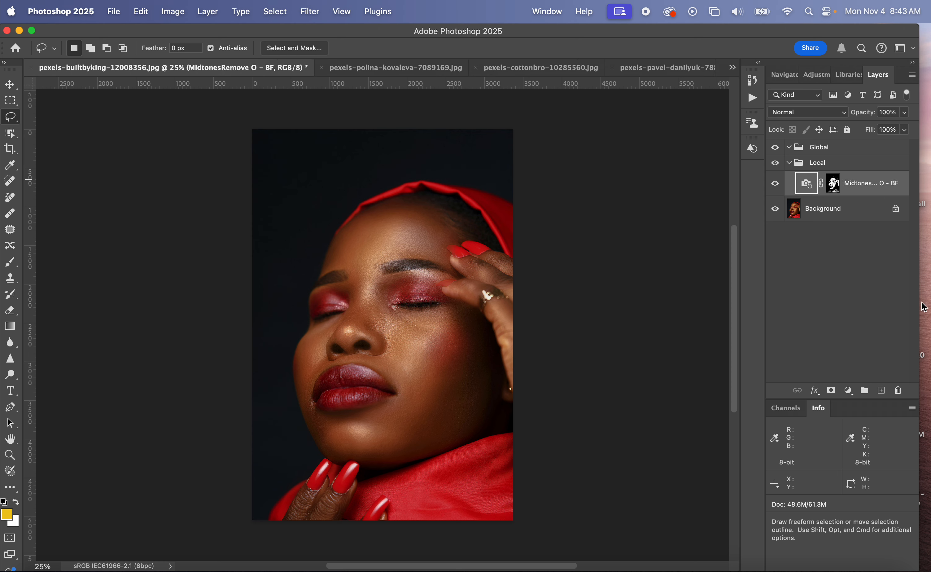
# Step: Select the portrait's highlights using Color Range with 49% fuzziness and the tonal range set to 179
pyautogui.click(275, 11)
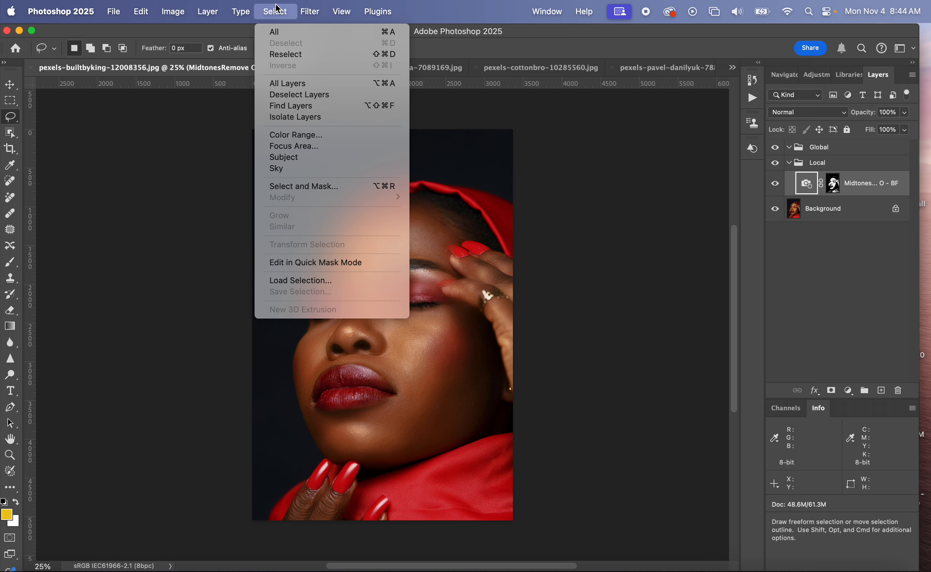
pyautogui.click(298, 134)
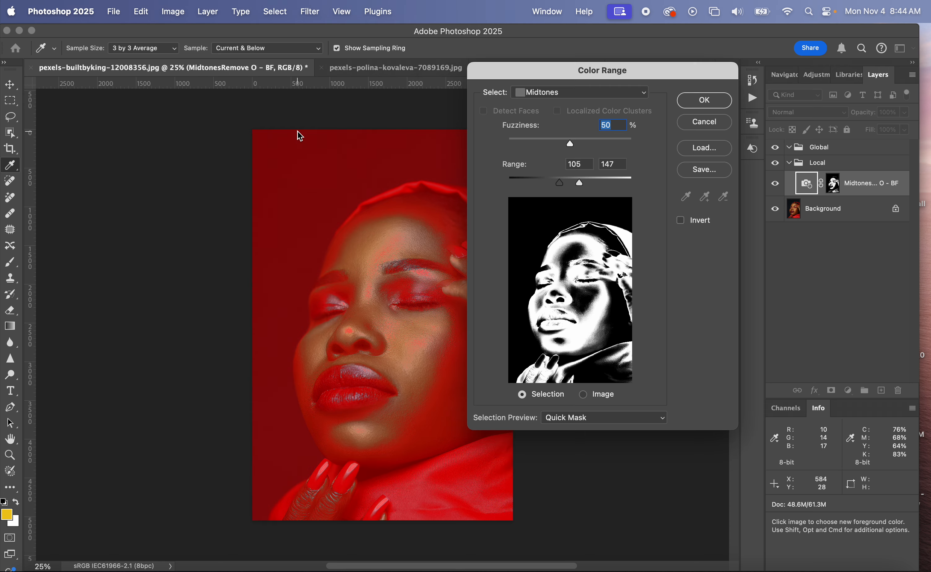
pyautogui.click(559, 91)
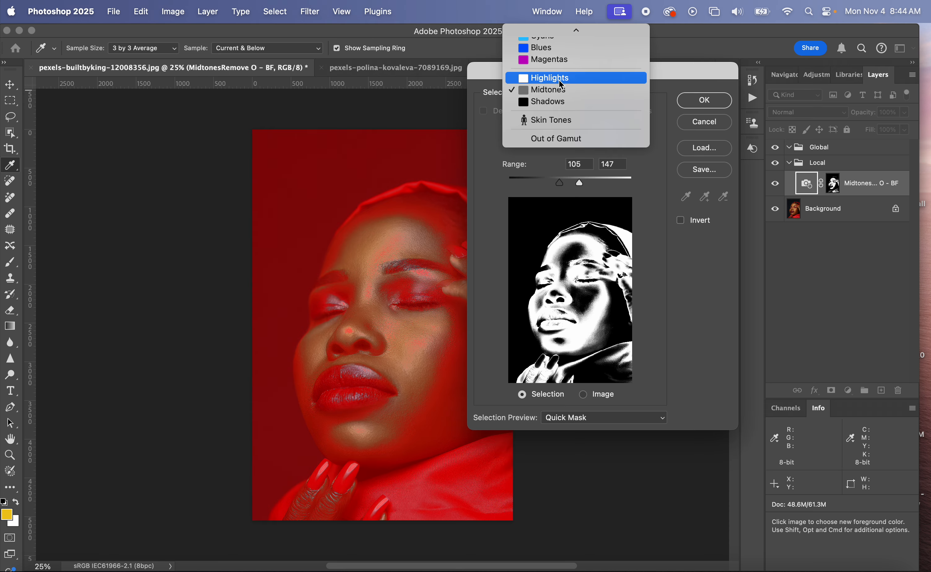
pyautogui.click(559, 80)
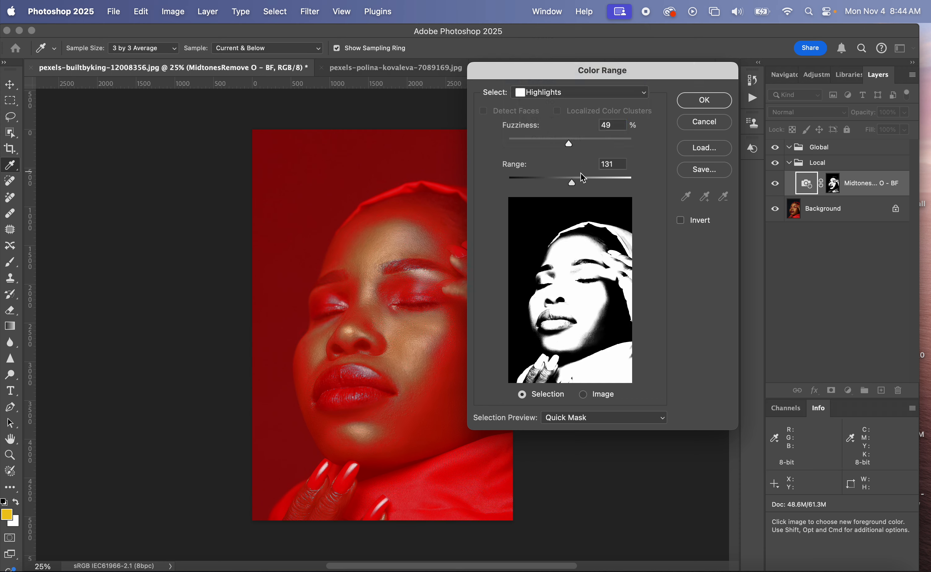
pyautogui.moveTo(576, 183); pyautogui.dragTo(594, 181)
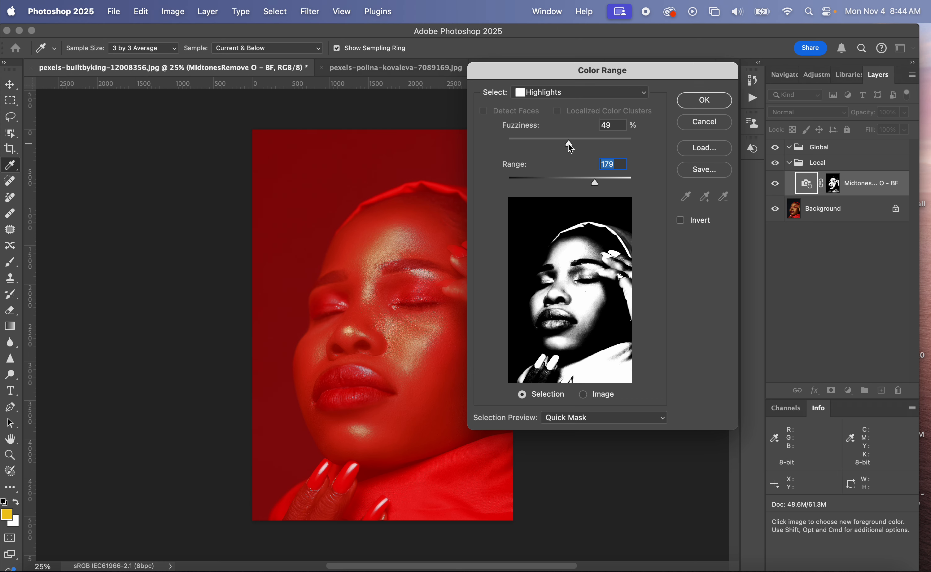
pyautogui.moveTo(569, 144); pyautogui.dragTo(569, 142)
pyautogui.click(703, 100)
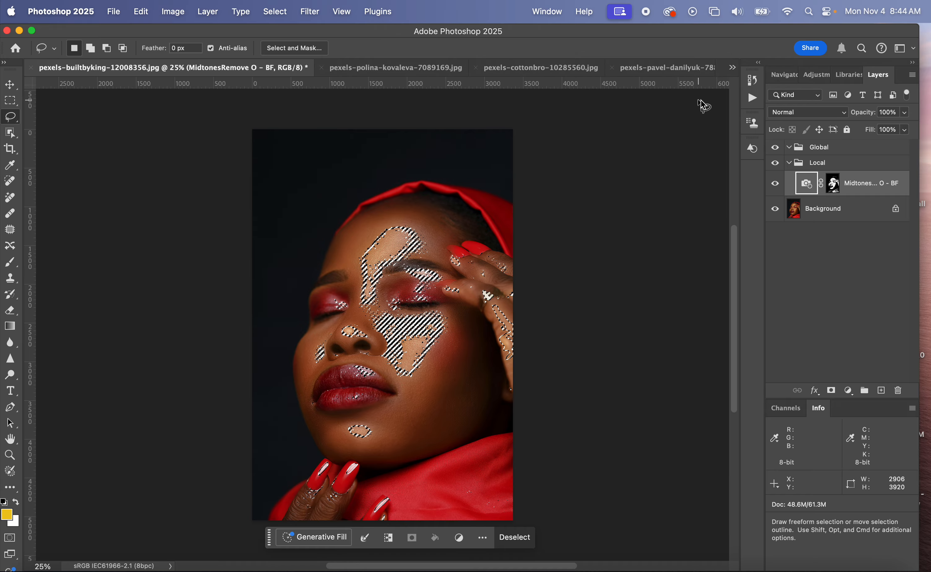
# Step: Add a Photo Filter adjustment masked to the highlight selection in the Local group, with its color set to dark blue 222796
pyautogui.click(848, 390)
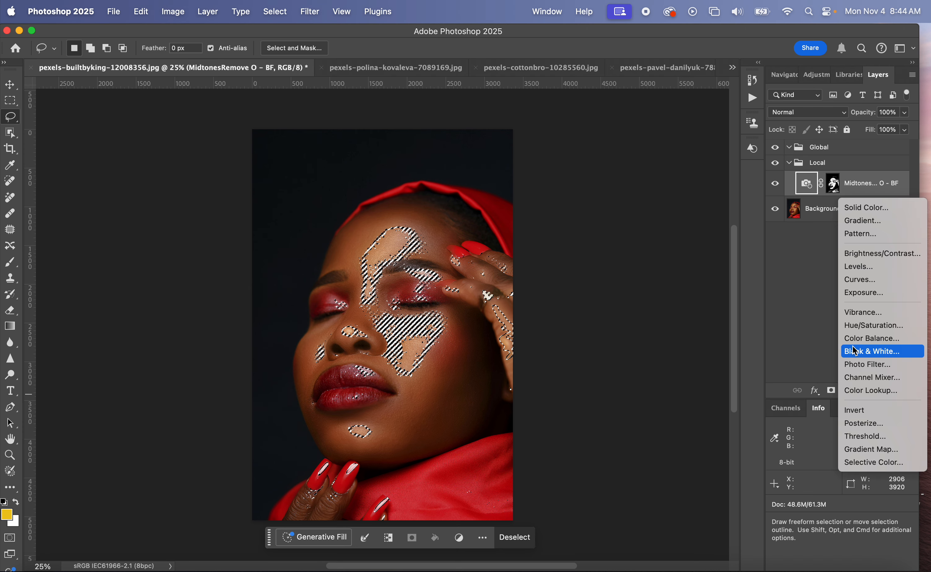
pyautogui.click(863, 364)
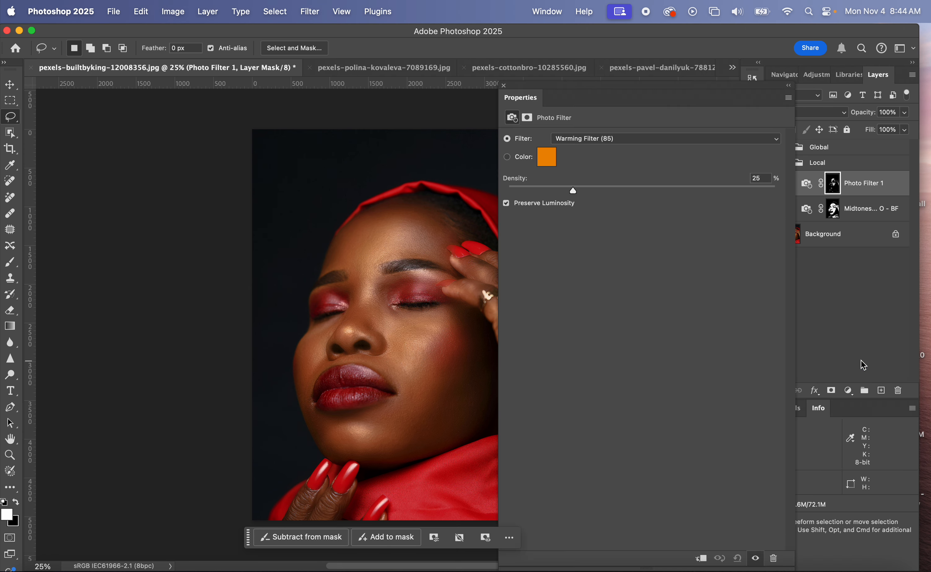
pyautogui.click(546, 160)
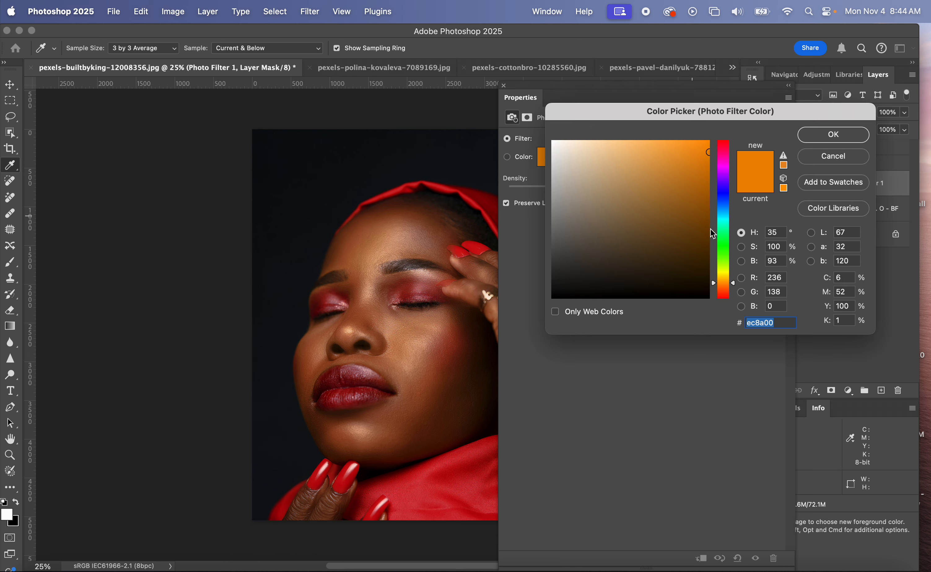
pyautogui.click(724, 194)
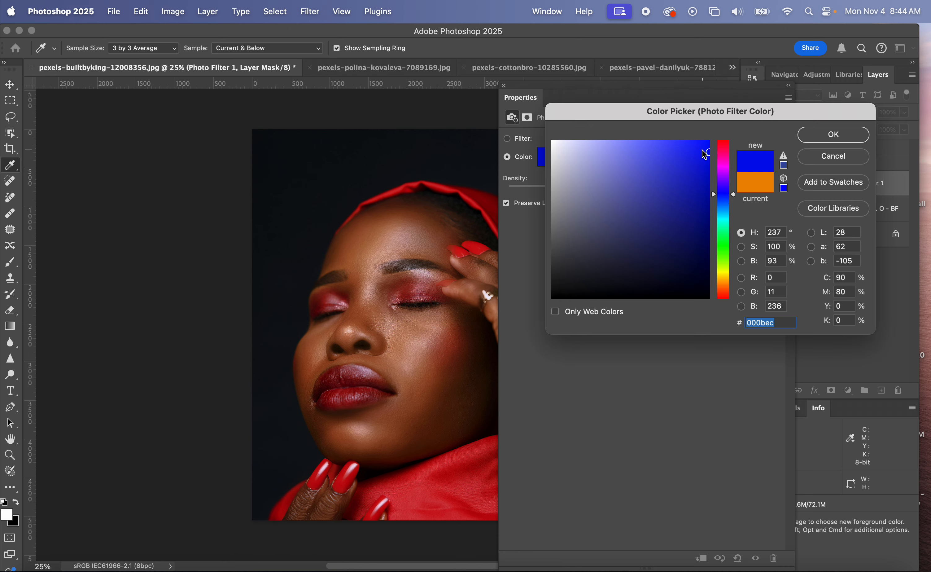
pyautogui.click(697, 219)
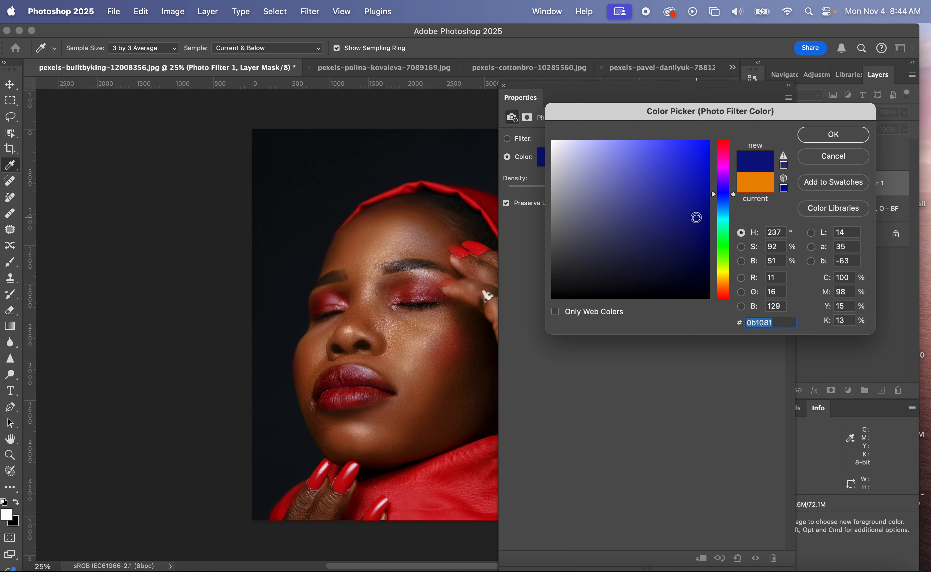
pyautogui.click(679, 160)
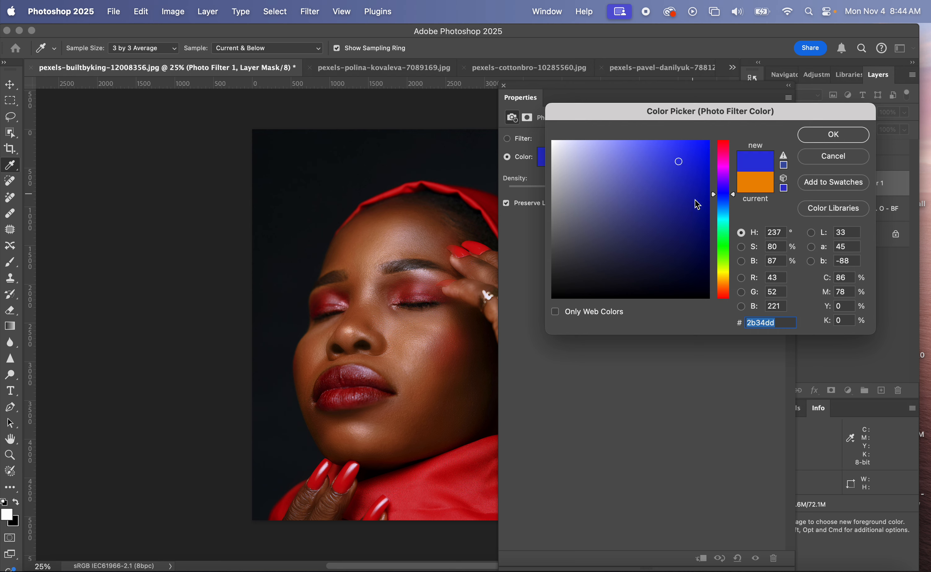
pyautogui.click(701, 222)
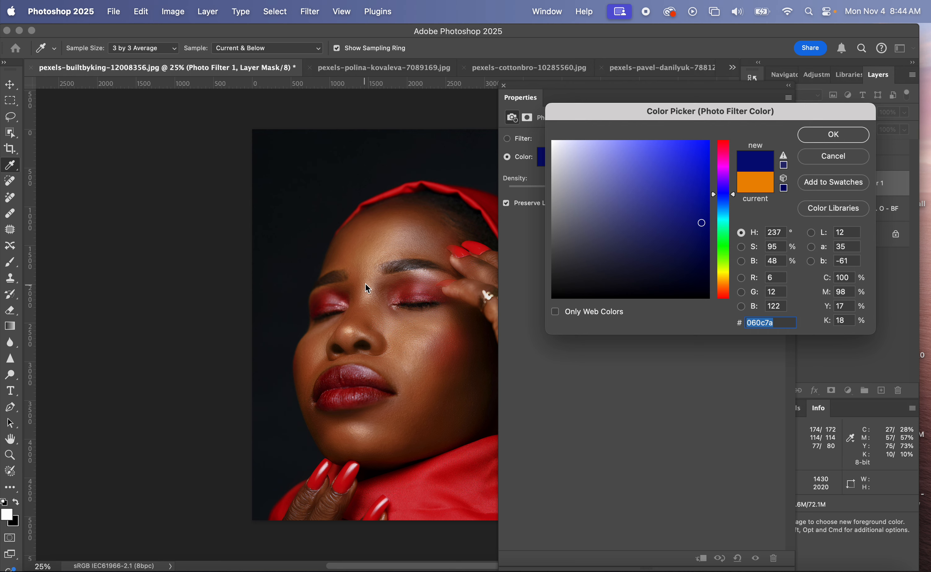
pyautogui.click(662, 199)
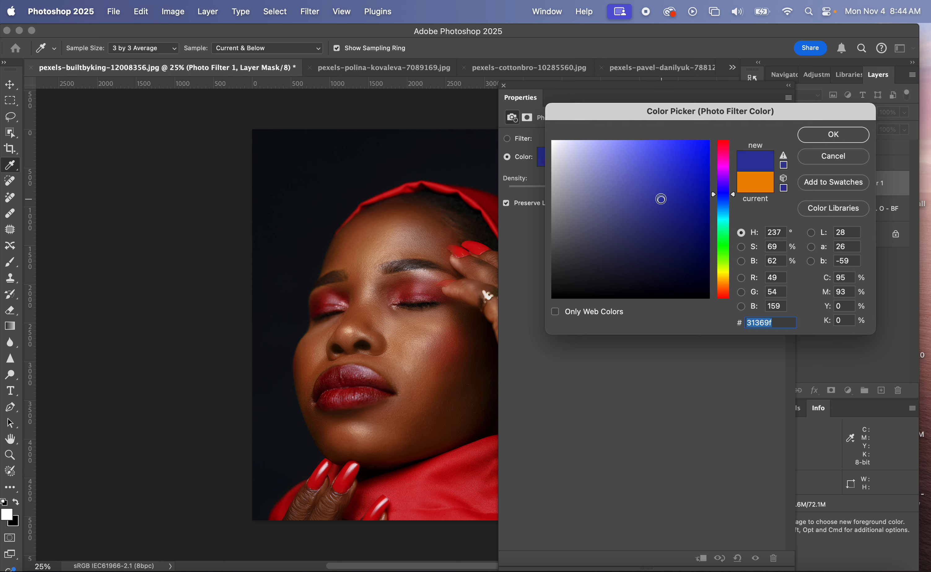
pyautogui.click(675, 205)
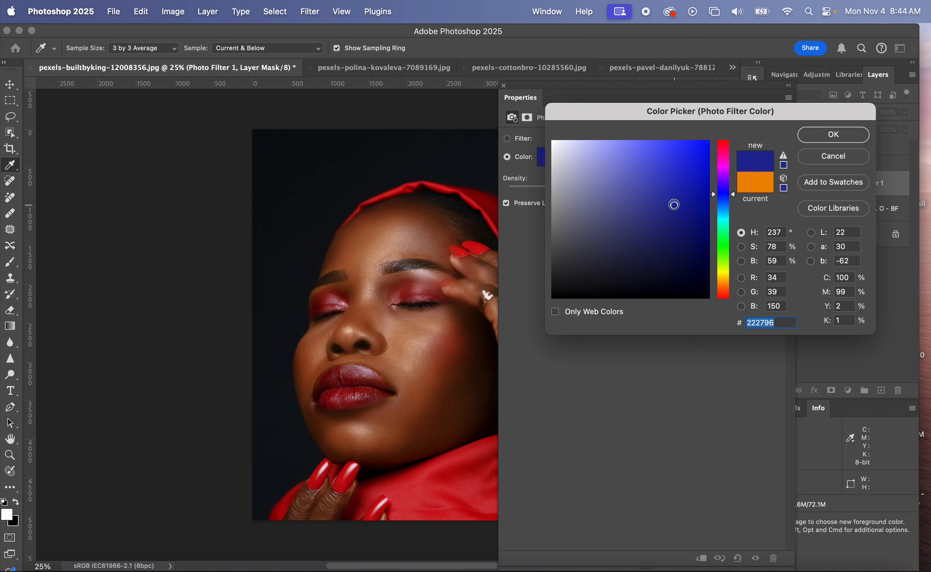
pyautogui.click(814, 135)
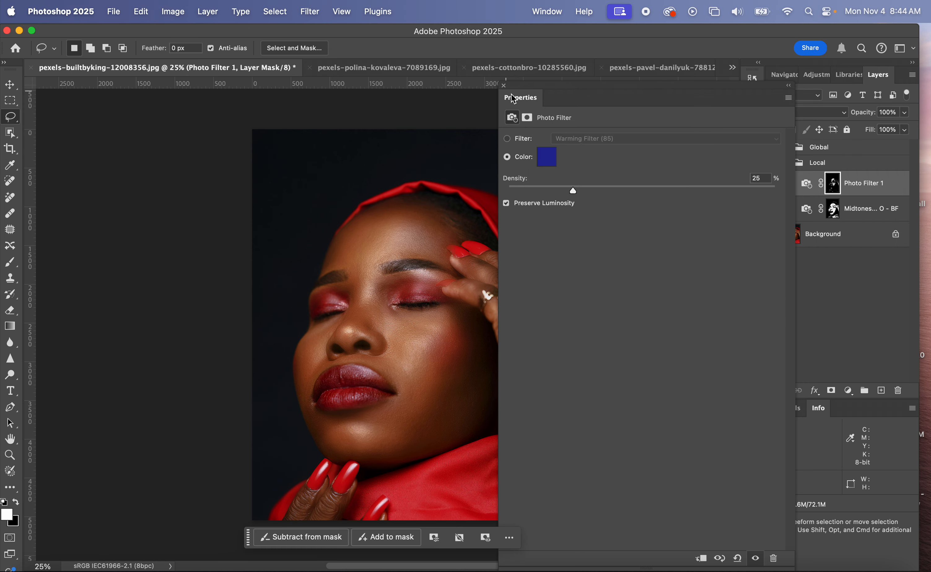
pyautogui.click(504, 86)
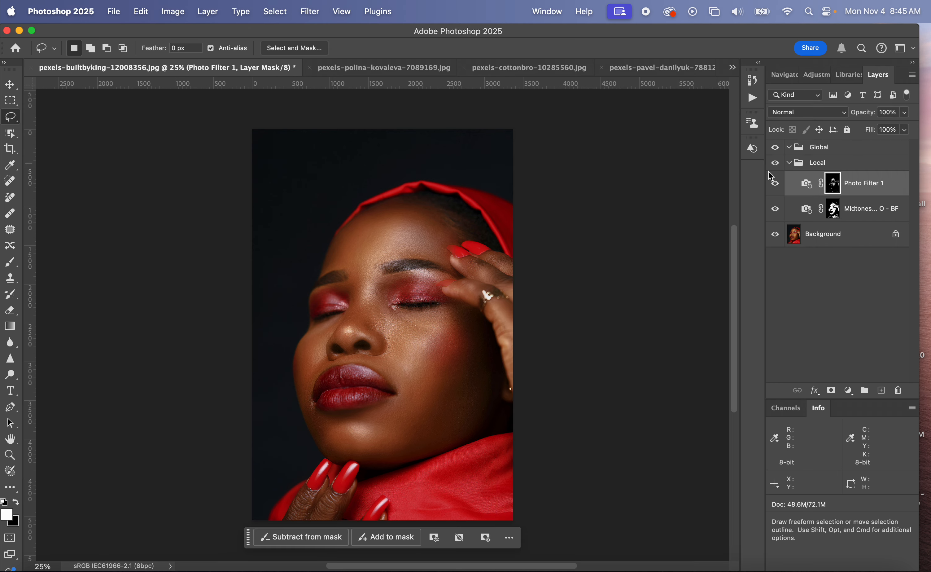
# Step: Rename the new Photo Filter layer as Highlights - BF and check the Local group's effect by toggling its visibility
pyautogui.doubleClick(856, 184)
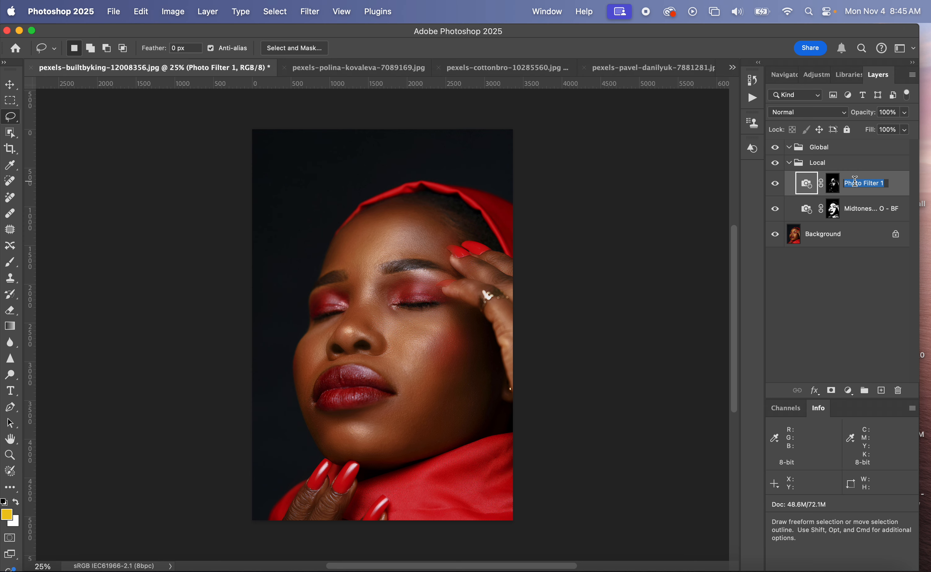
pyautogui.write('Highlights - BF')
pyautogui.press('Return')
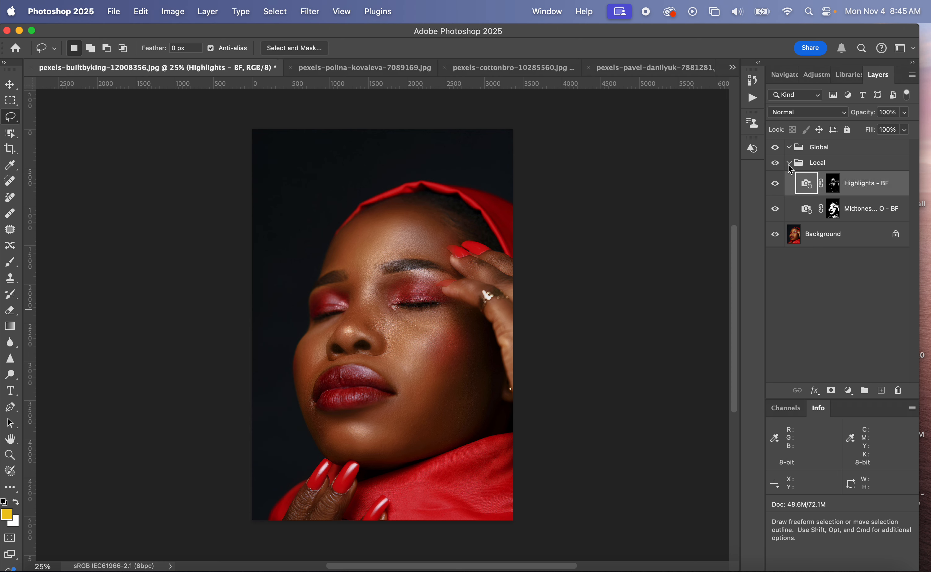
pyautogui.click(775, 163)
# Step: Set the midtone Photo Filter's color to the lighter blue 3f55f8 and compare the portrait with that layer hidden and shown
pyautogui.doubleClick(806, 211)
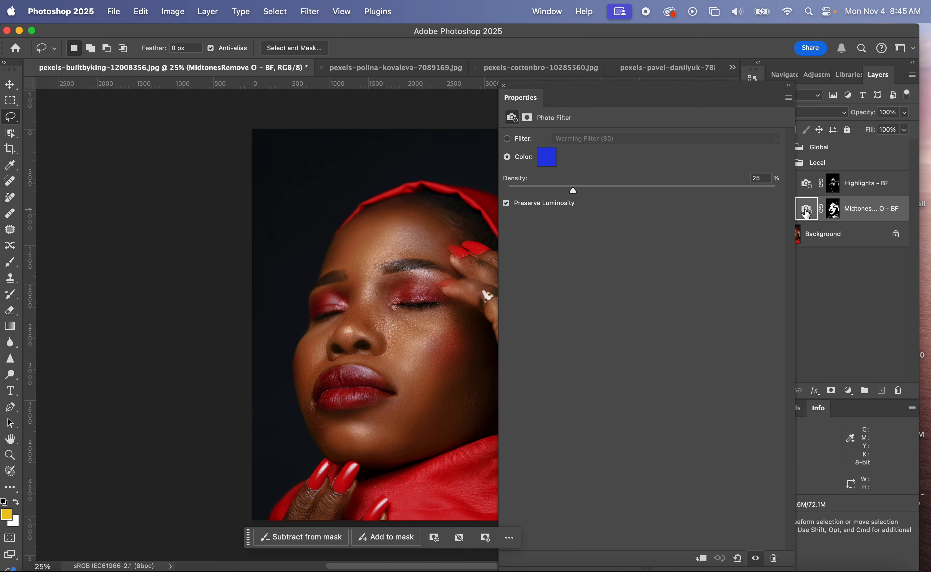
pyautogui.click(542, 157)
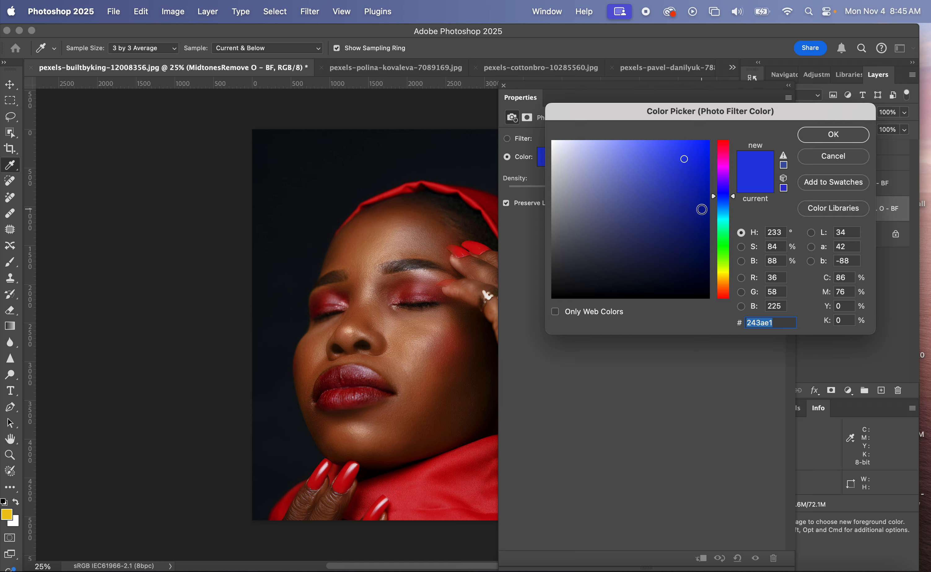
pyautogui.click(702, 214)
pyautogui.click(686, 146)
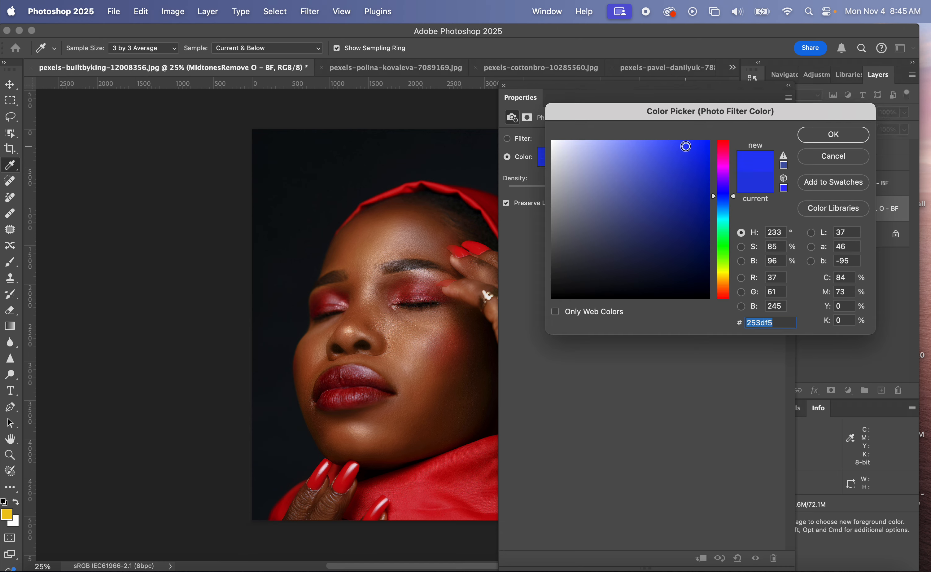
pyautogui.click(669, 145)
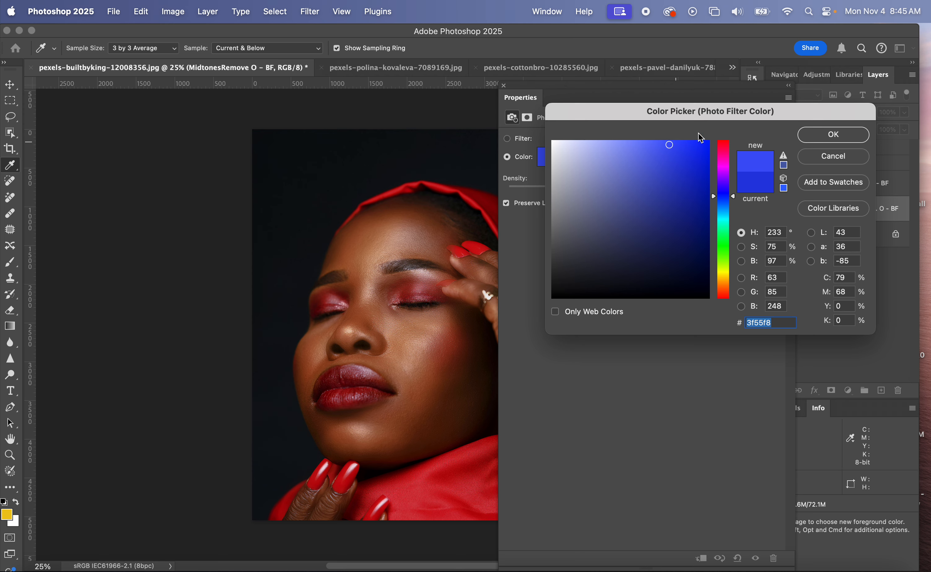
pyautogui.click(831, 136)
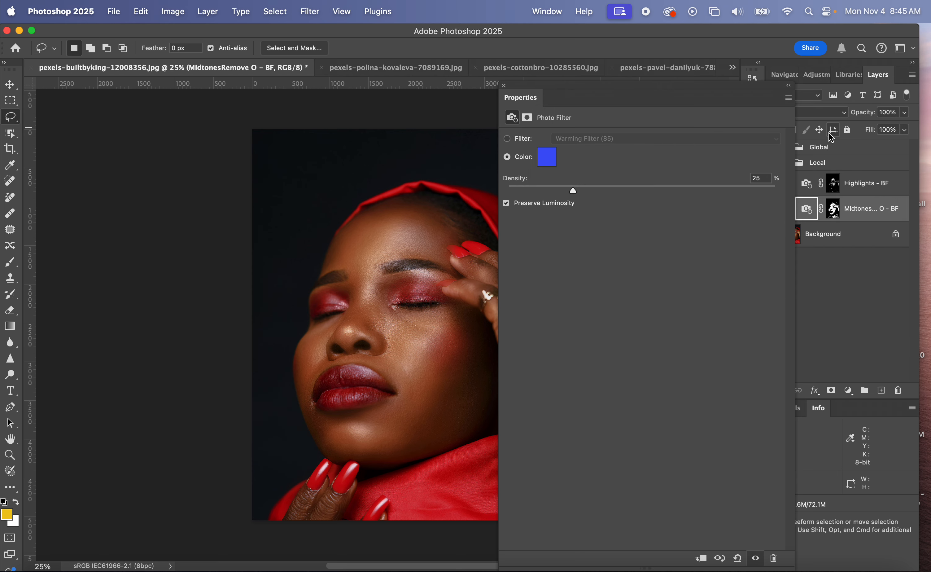
pyautogui.click(503, 86)
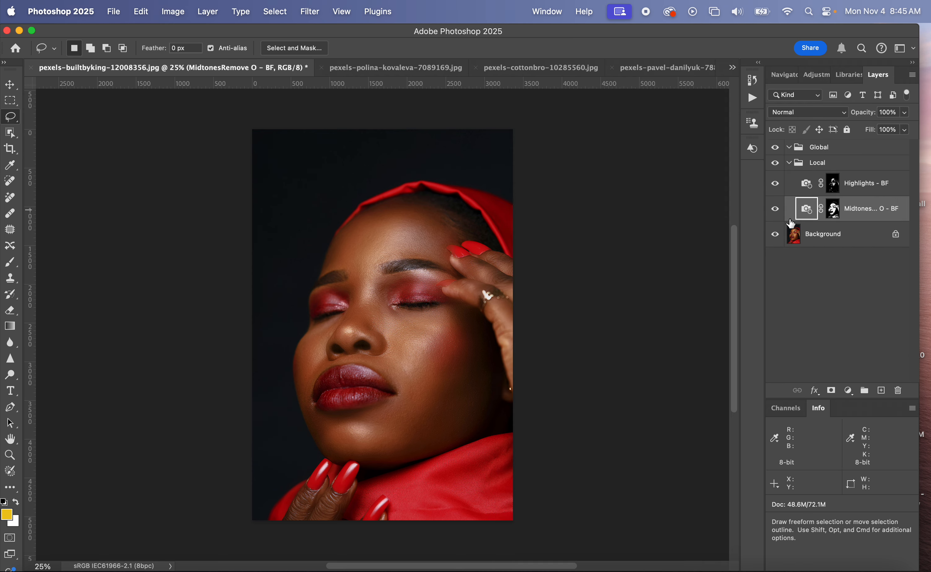
pyautogui.click(775, 210)
pyautogui.click(775, 209)
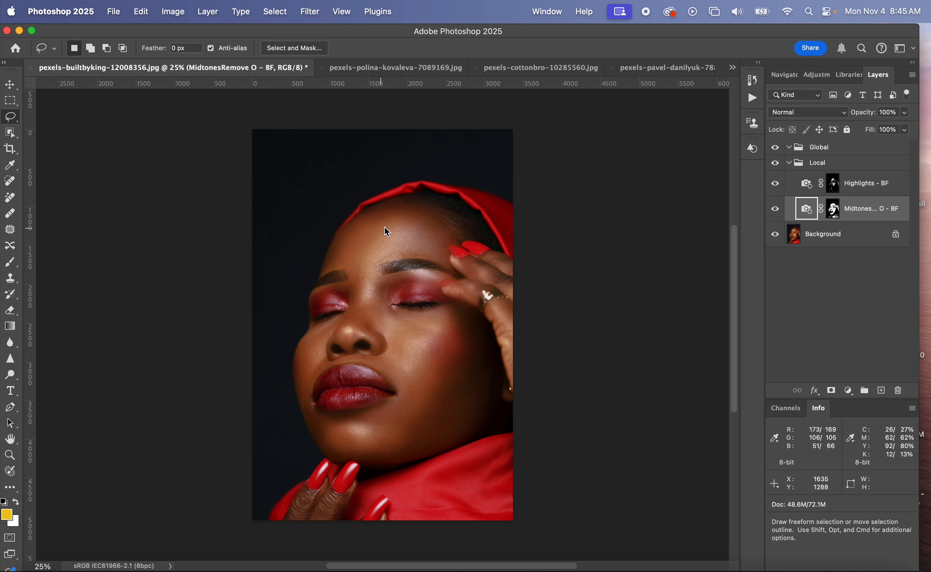
# Step: Select the Background layer and collapse the Local group
pyautogui.click(849, 242)
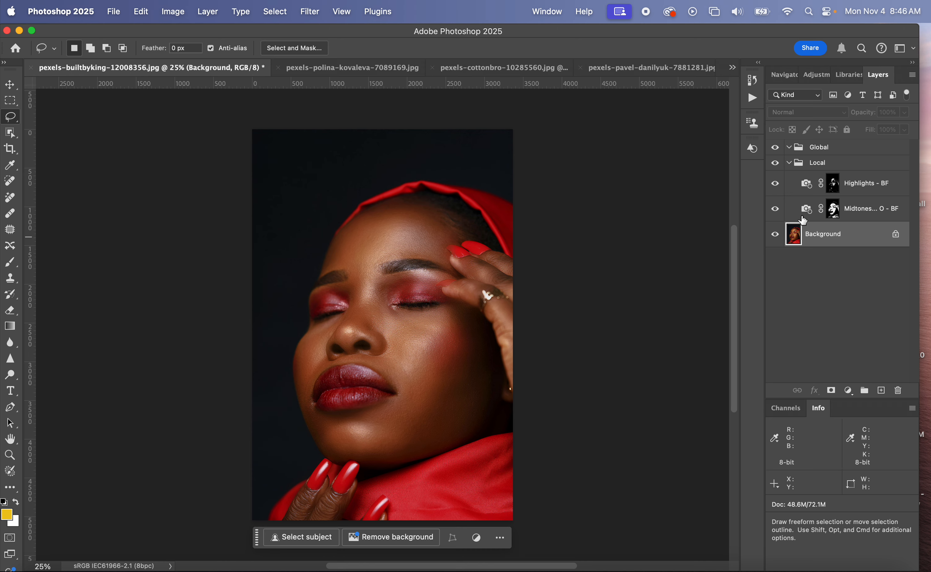
pyautogui.click(774, 209)
pyautogui.click(789, 163)
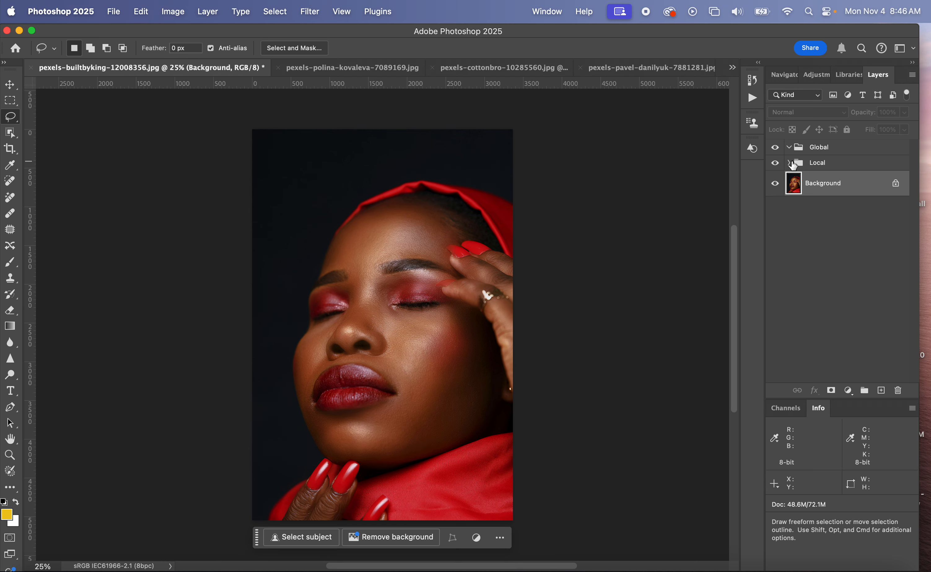
# Step: Switch to the open portrait of the model in the brown floral-patterned dress, keeping the other documents open
pyautogui.click(605, 66)
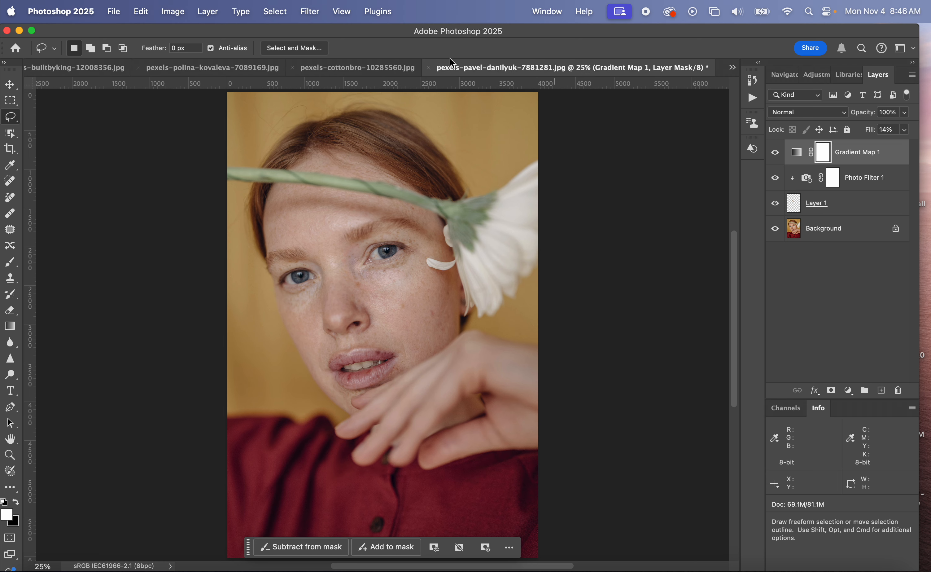
pyautogui.click(429, 69)
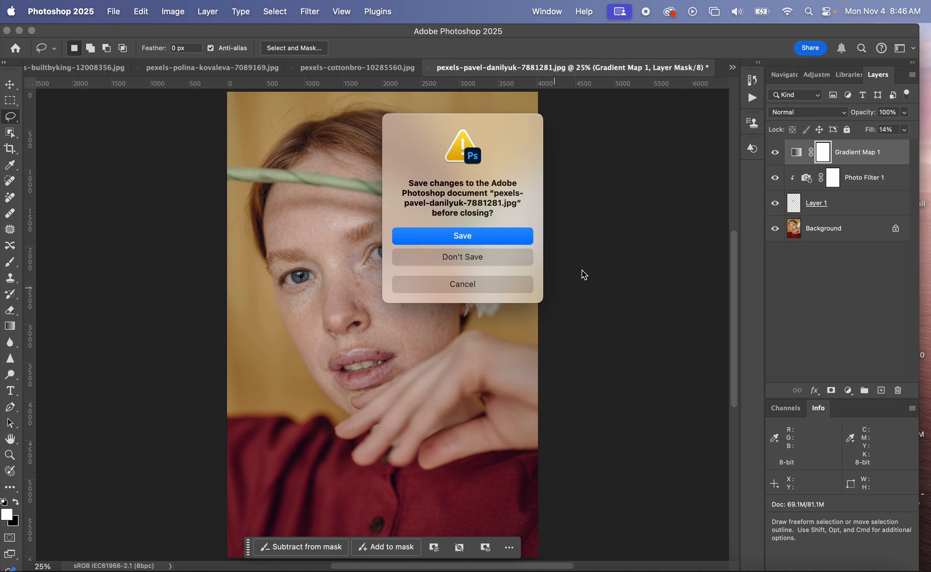
pyautogui.click(474, 284)
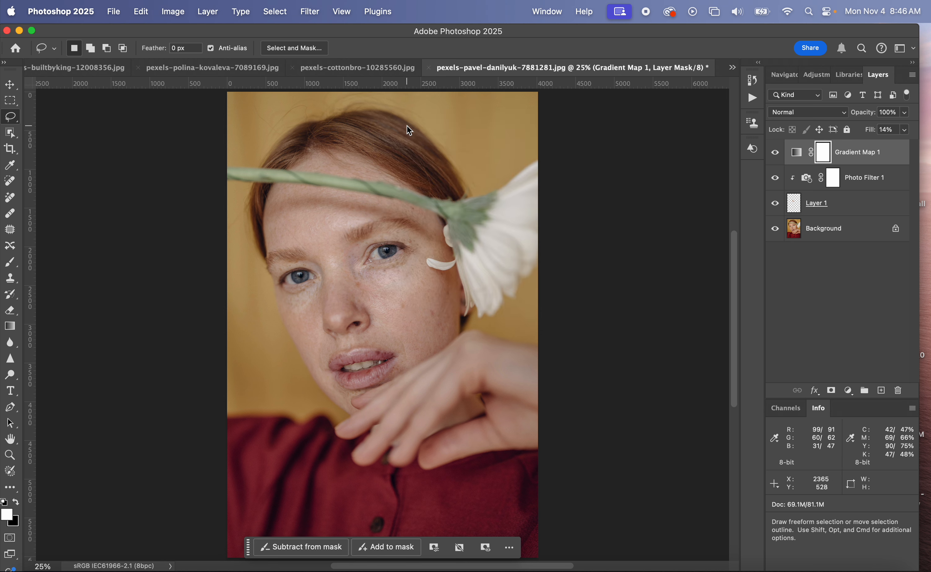
pyautogui.click(339, 69)
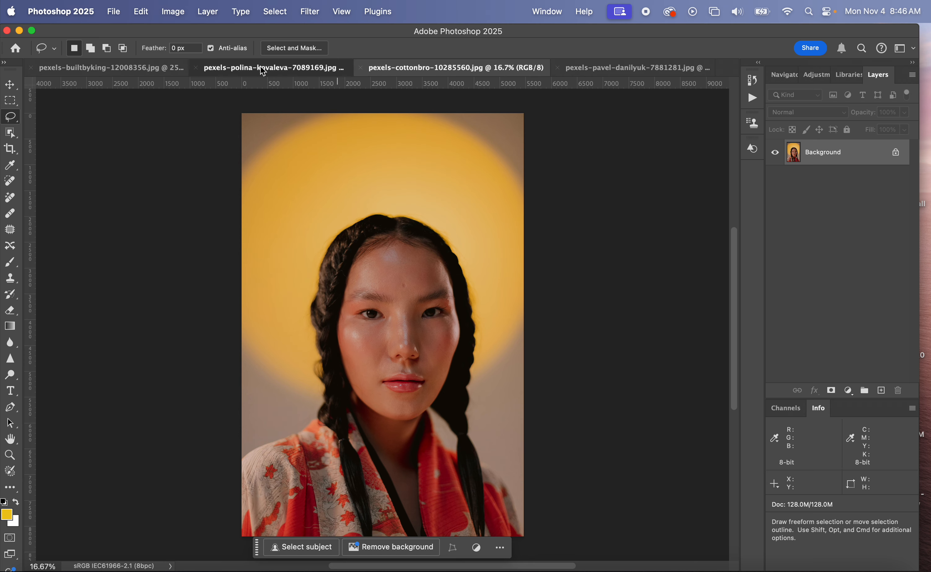
pyautogui.click(322, 69)
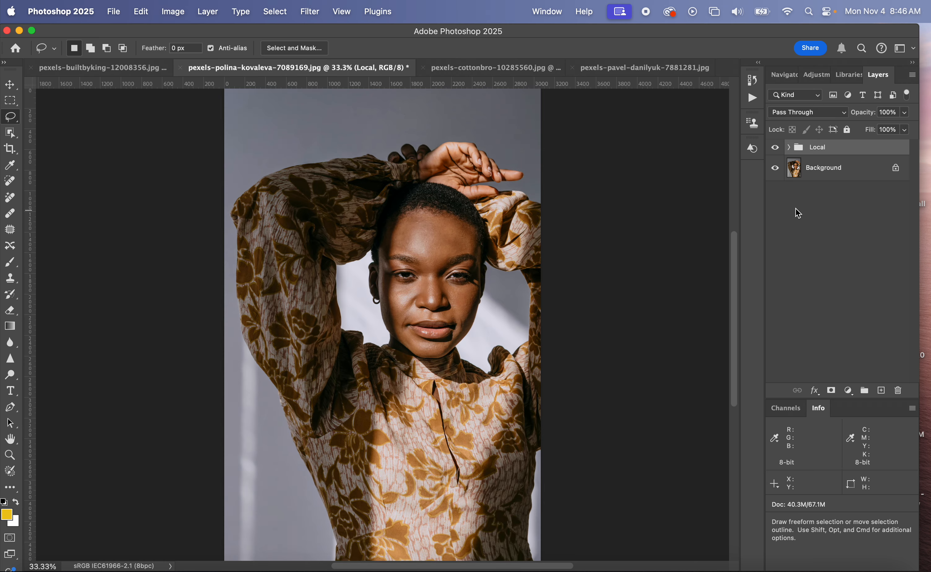
# Step: Compare the portrait with the Local group hidden and shown, and delete that group with its contents
pyautogui.click(773, 148)
pyautogui.click(791, 149)
pyautogui.click(790, 149)
pyautogui.click(773, 148)
pyautogui.click(774, 150)
pyautogui.click(898, 390)
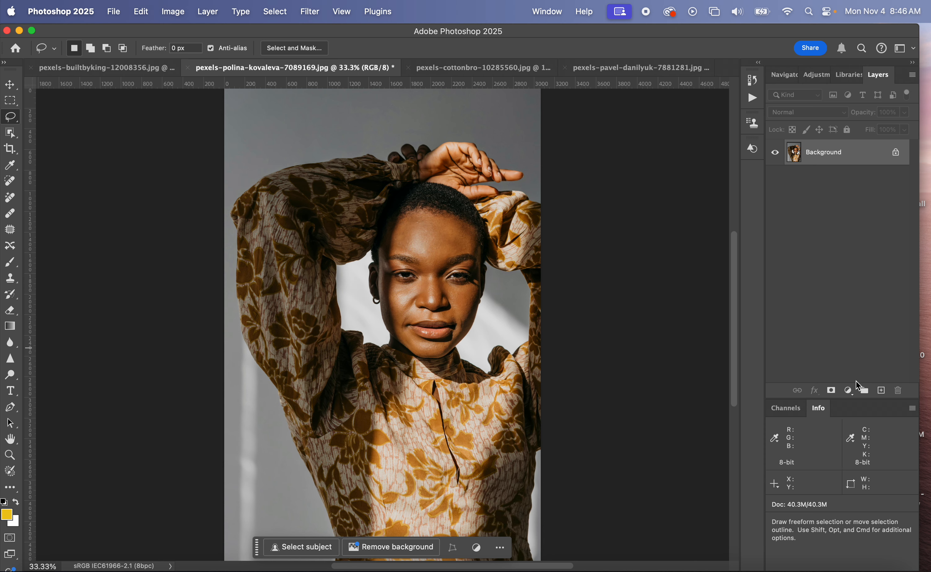
# Step: Select the portrait's highlights using Color Range with 50% fuzziness and the tonal range at 179
pyautogui.click(274, 11)
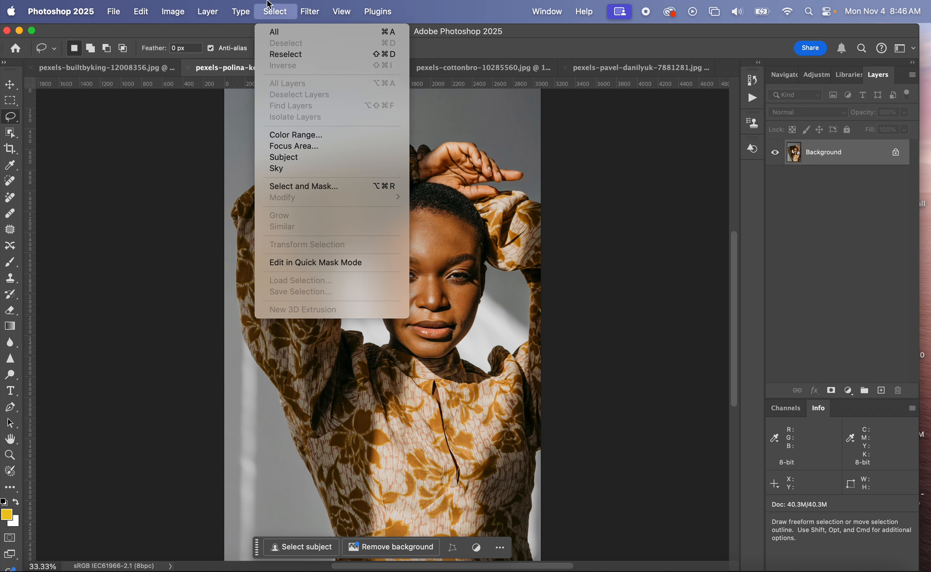
pyautogui.click(295, 135)
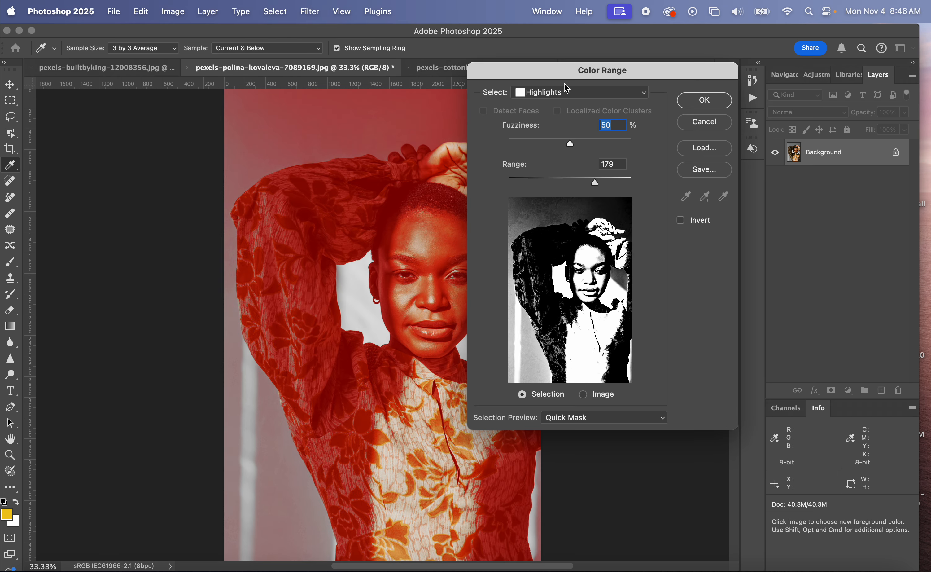
pyautogui.click(563, 96)
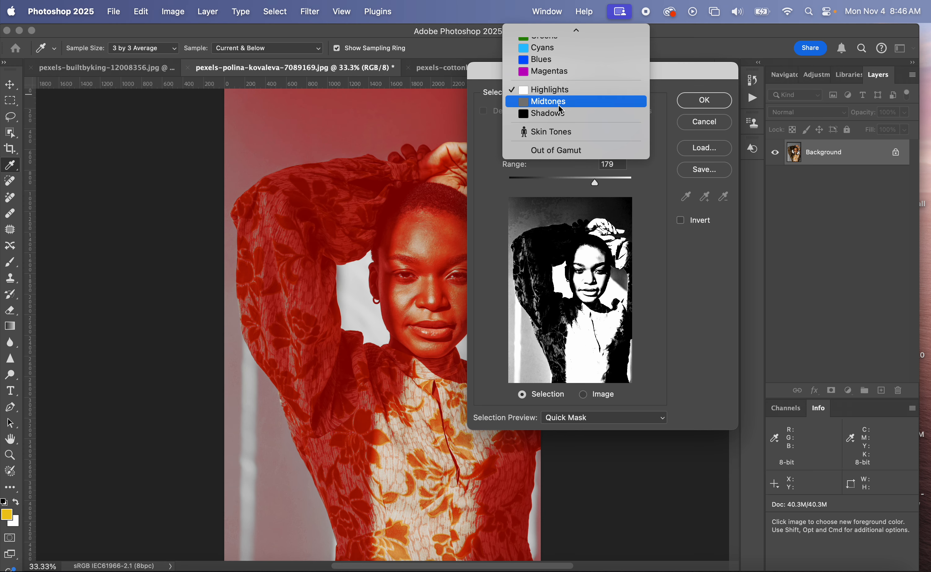
pyautogui.click(558, 91)
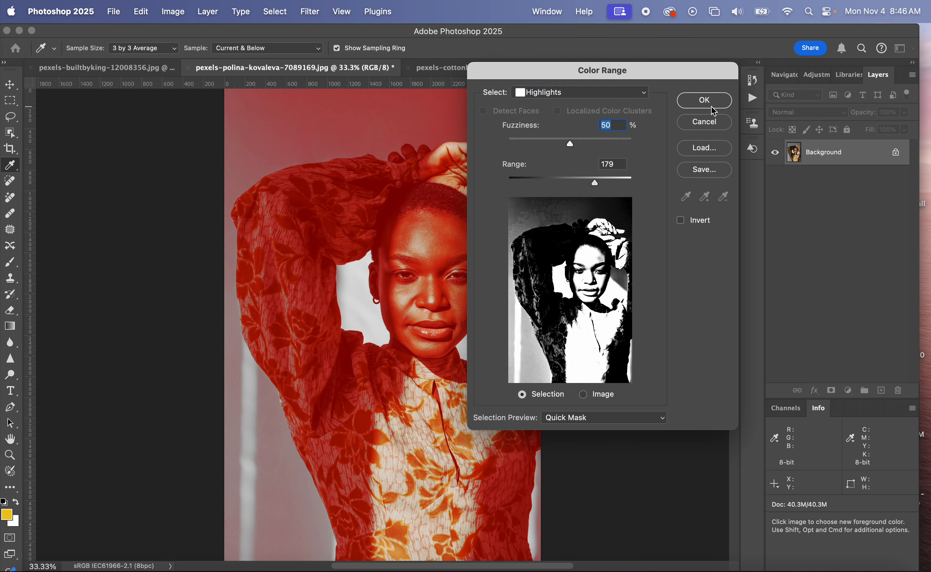
pyautogui.click(704, 101)
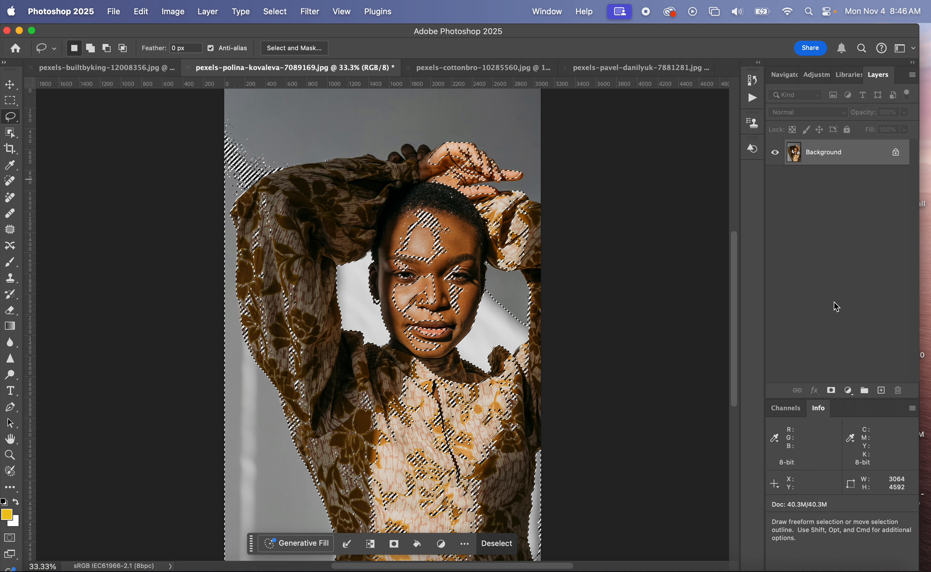
# Step: Add a Photo Filter adjustment masked to the highlight selection, using the Cooling Filter (80) preset
pyautogui.click(848, 389)
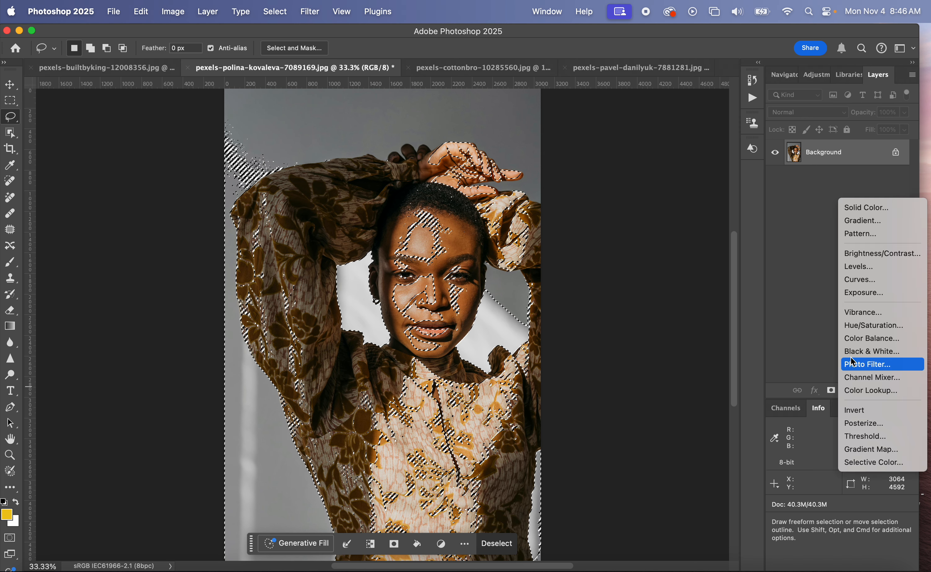
pyautogui.click(875, 365)
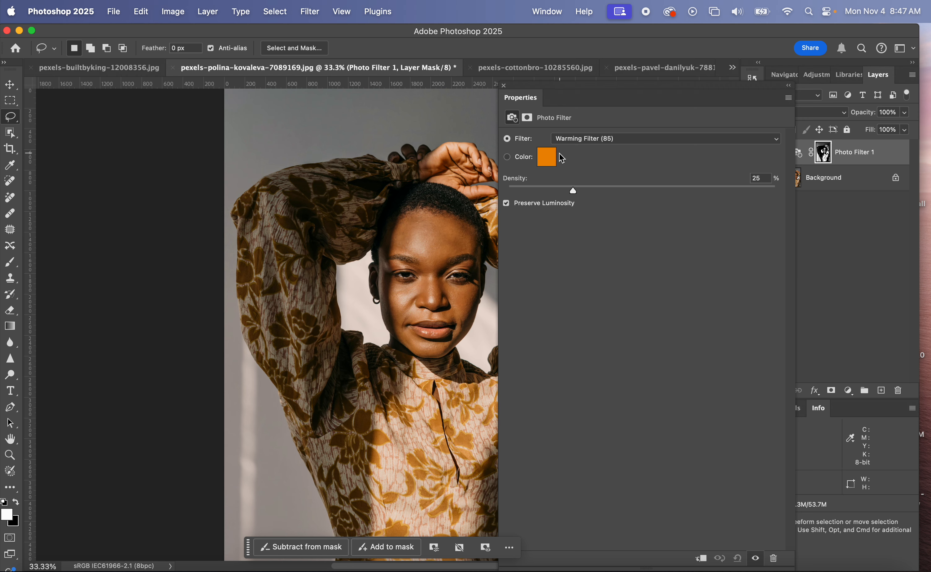
pyautogui.click(571, 139)
pyautogui.click(577, 164)
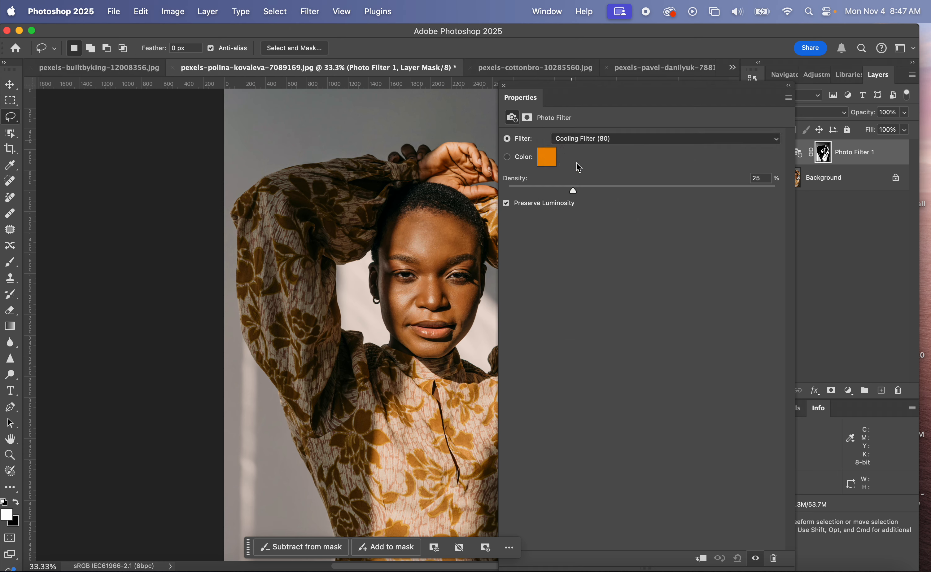
# Step: Set the Photo Filter's color to the deep blue 0c08ba and close its settings
pyautogui.click(548, 158)
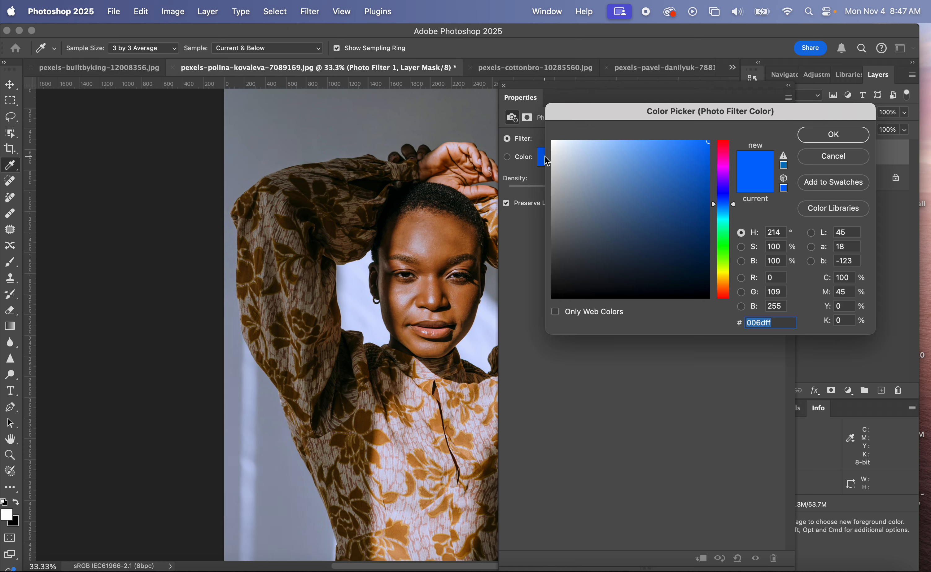
pyautogui.click(696, 196)
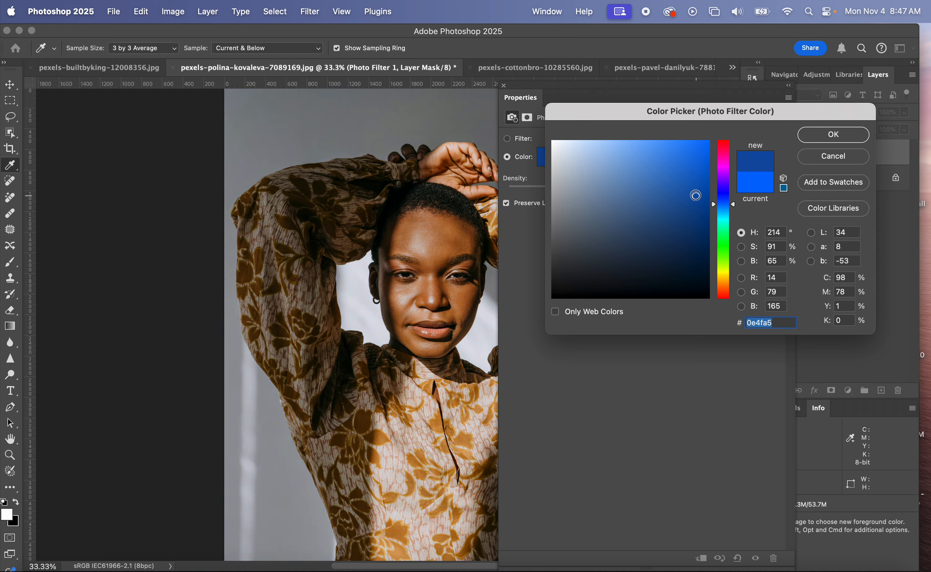
pyautogui.moveTo(695, 196); pyautogui.dragTo(676, 207)
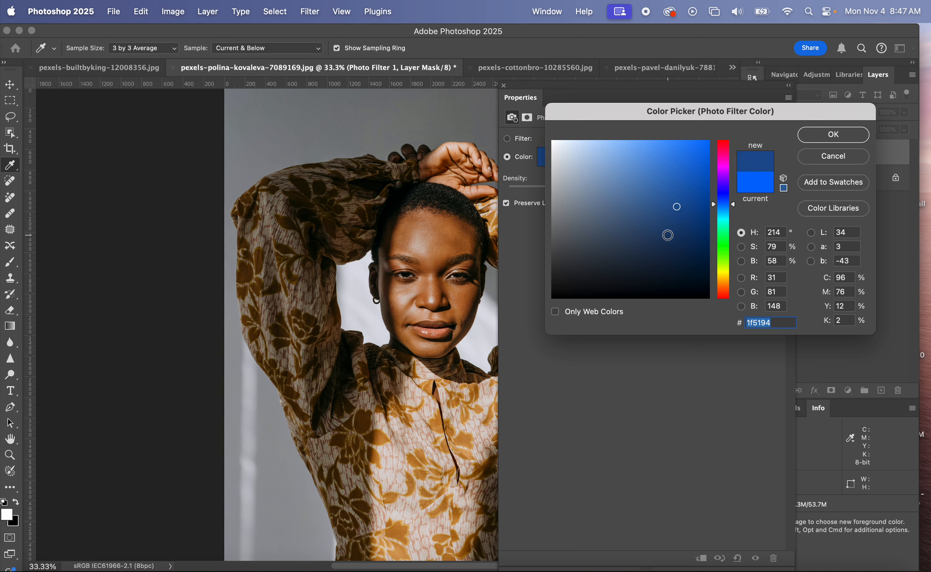
pyautogui.click(667, 235)
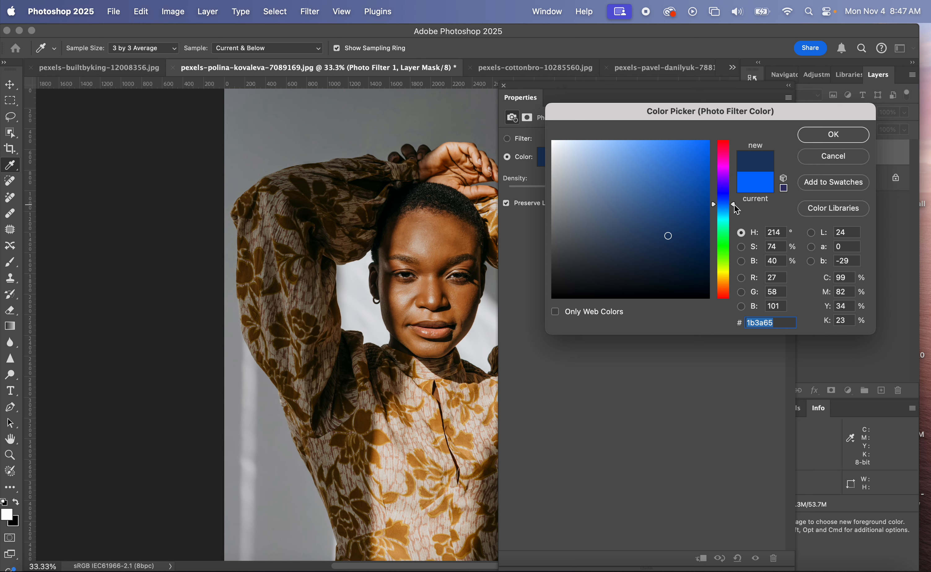
pyautogui.moveTo(734, 204); pyautogui.dragTo(733, 192)
pyautogui.click(702, 183)
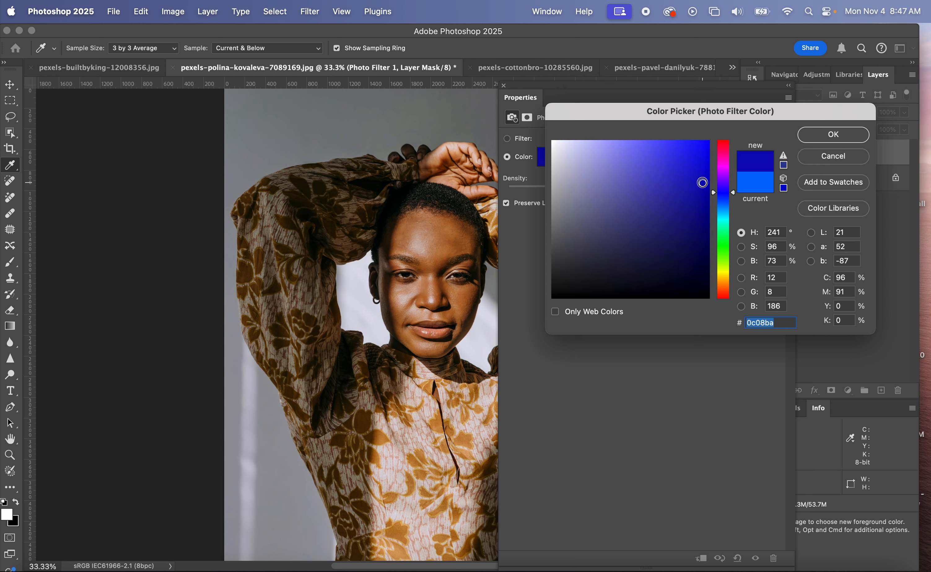
pyautogui.click(828, 143)
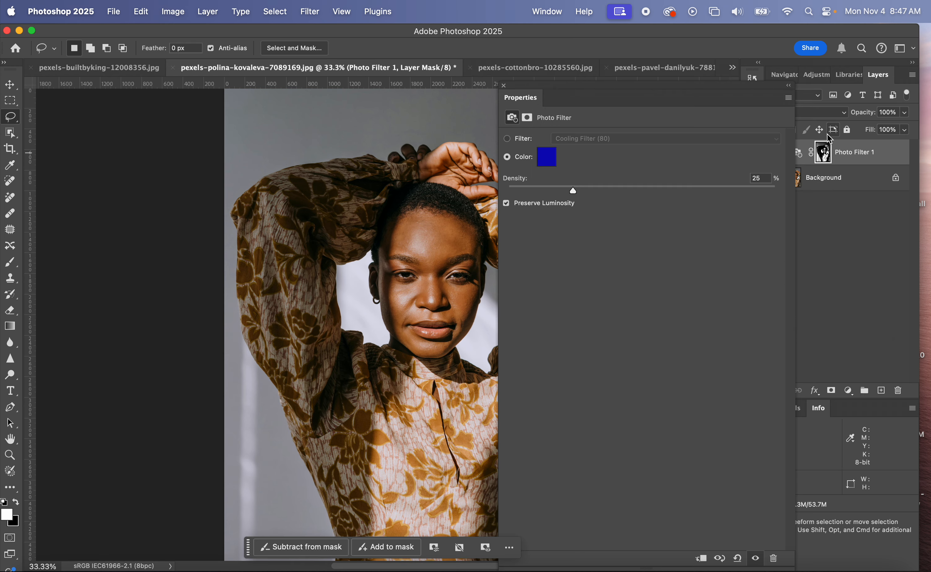
pyautogui.click(503, 85)
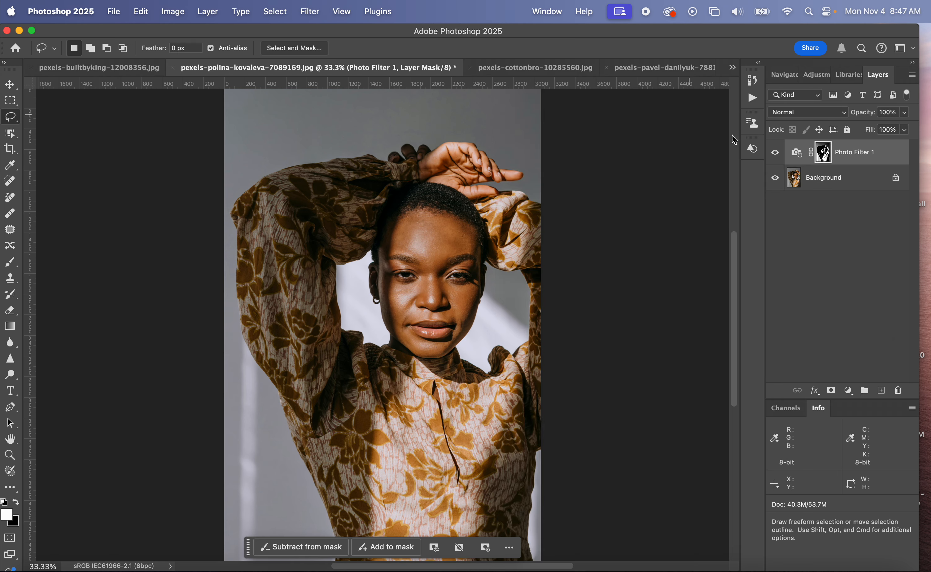
# Step: Compare the portrait with the Photo Filter layer hidden and shown
pyautogui.click(774, 152)
pyautogui.click(774, 152)
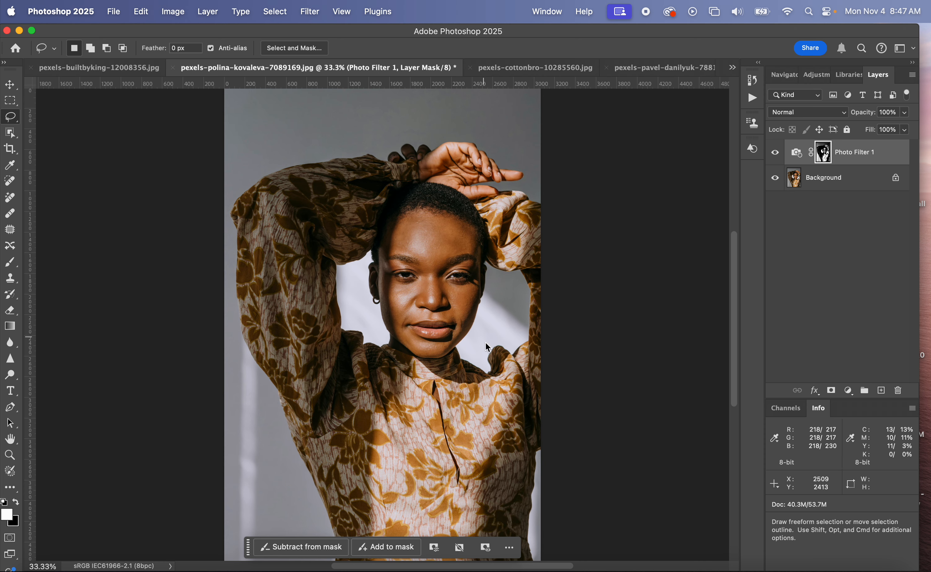
pyautogui.click(774, 153)
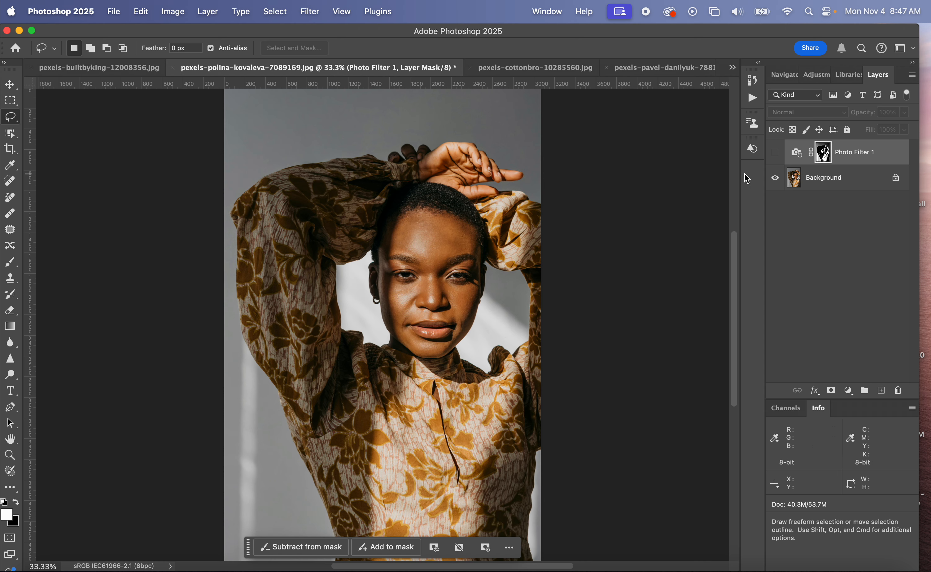
pyautogui.click(776, 152)
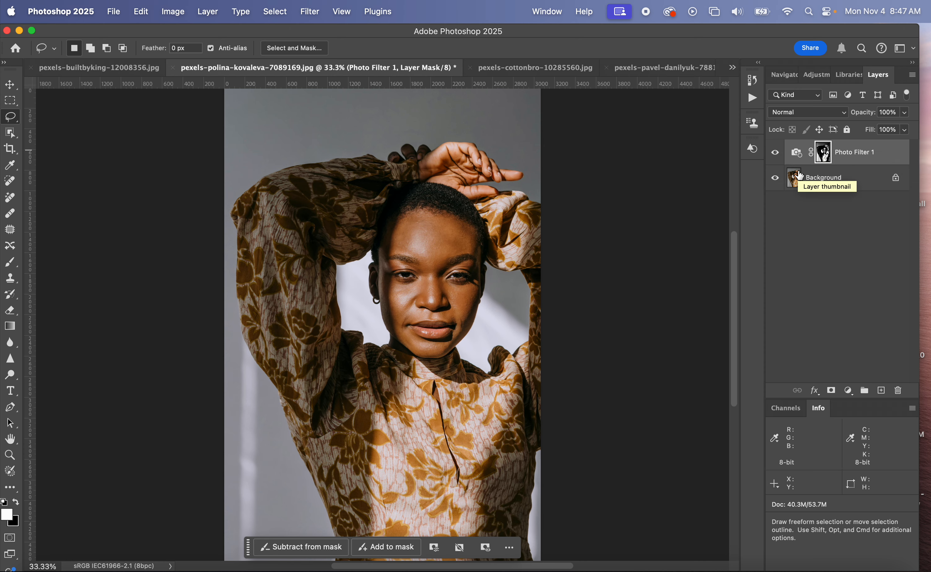
# Step: Change the Photo Filter's color to the muted violet-blue 6a64a1 and compare the portrait with and without the filter
pyautogui.doubleClick(796, 153)
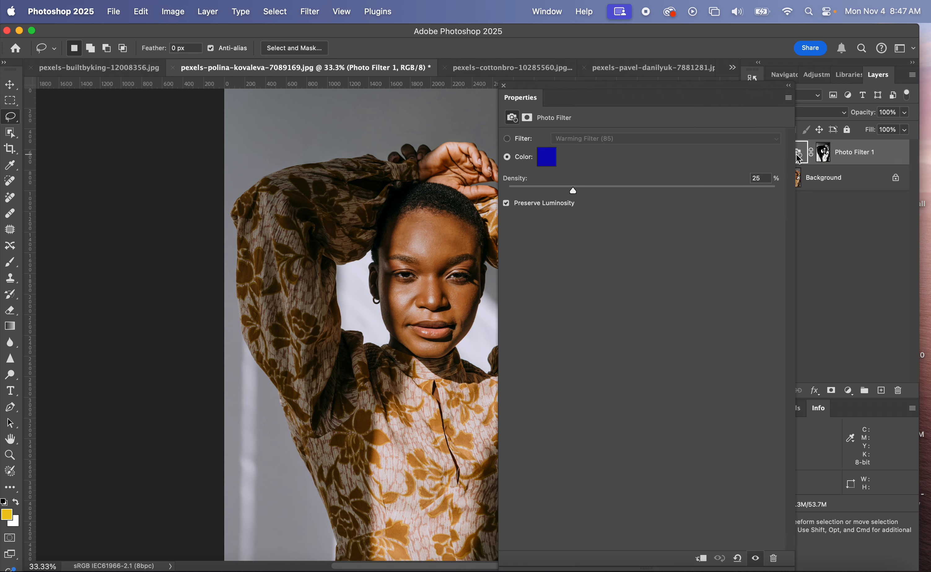
pyautogui.click(547, 157)
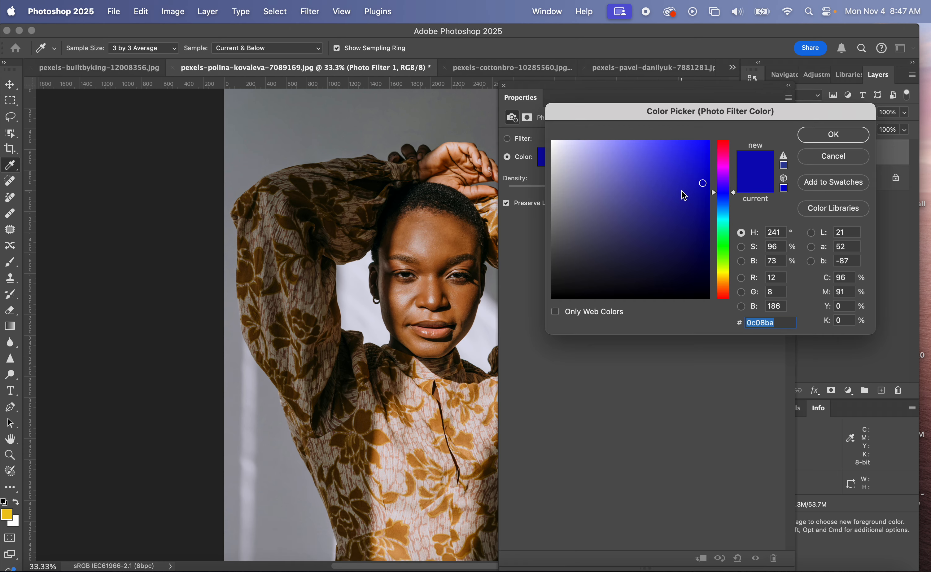
pyautogui.moveTo(682, 191); pyautogui.dragTo(634, 169)
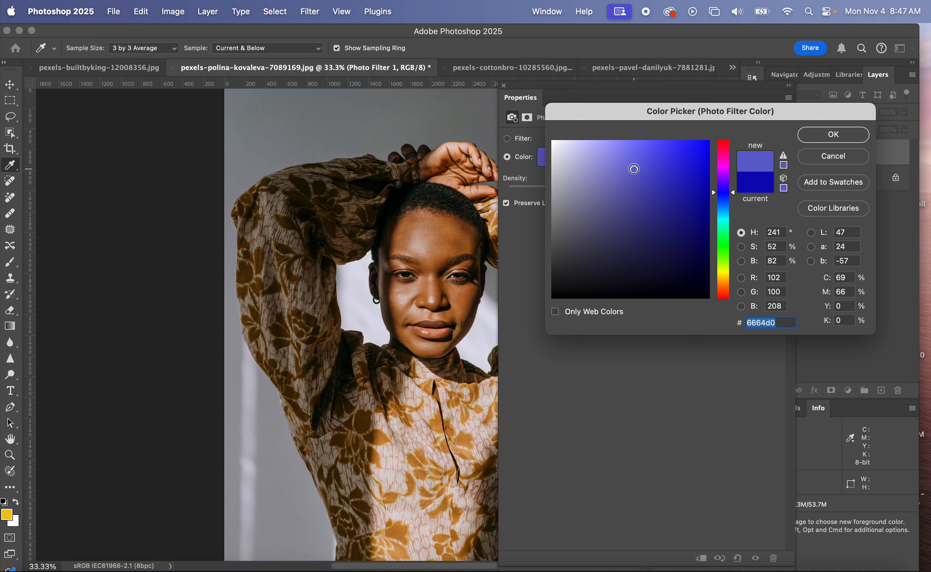
pyautogui.click(699, 176)
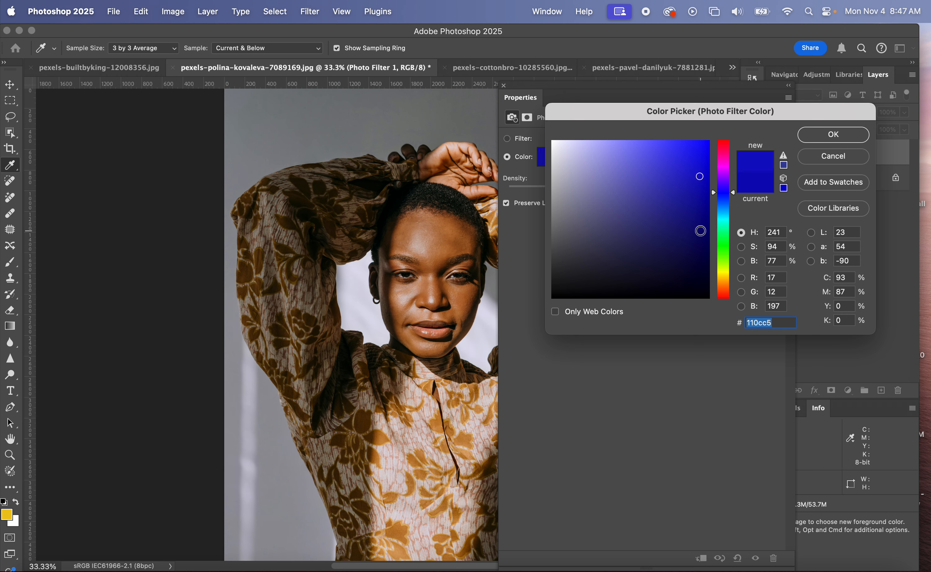
pyautogui.click(700, 230)
pyautogui.moveTo(732, 192)
pyautogui.mouseDown()
pyautogui.moveTo(734, 208)
pyautogui.moveTo(733, 191)
pyautogui.mouseUp()
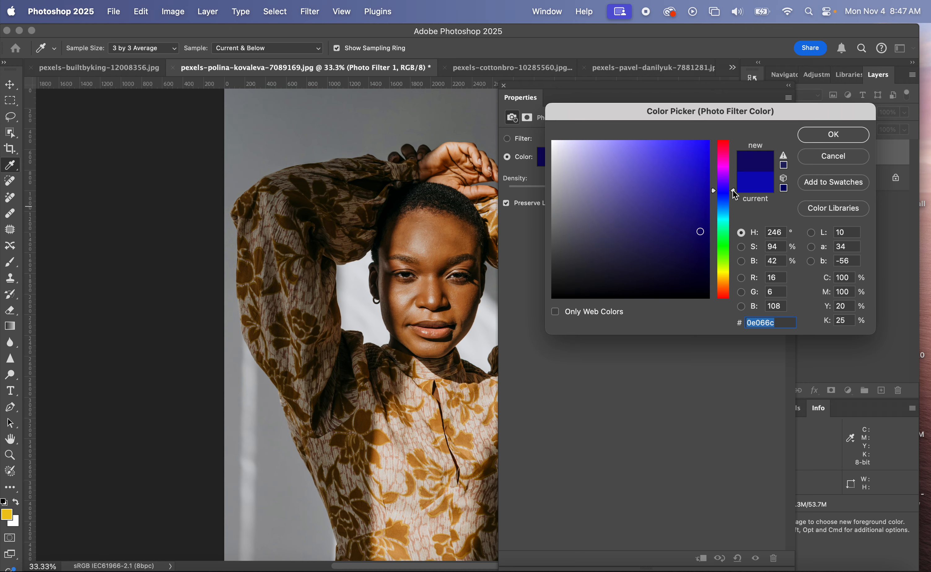
pyautogui.click(611, 198)
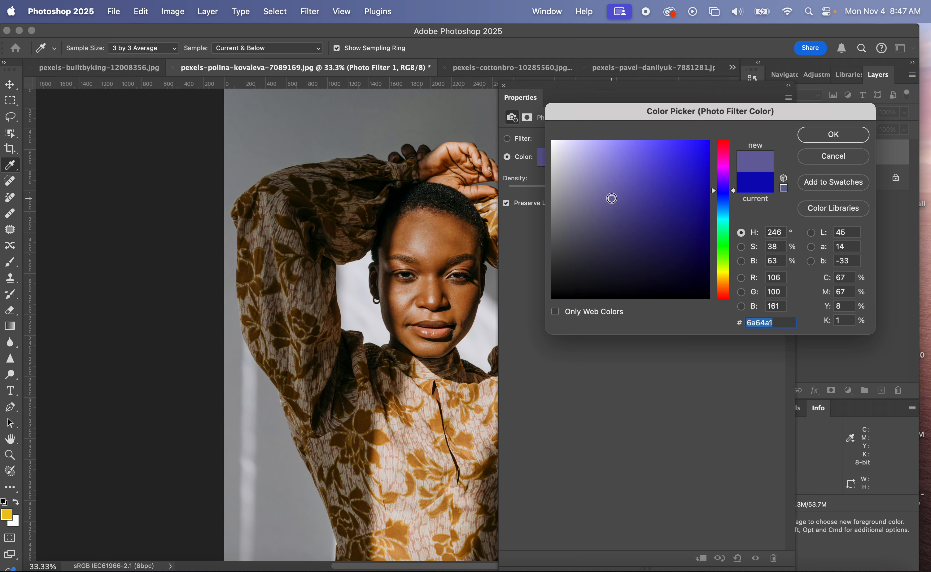
pyautogui.click(813, 137)
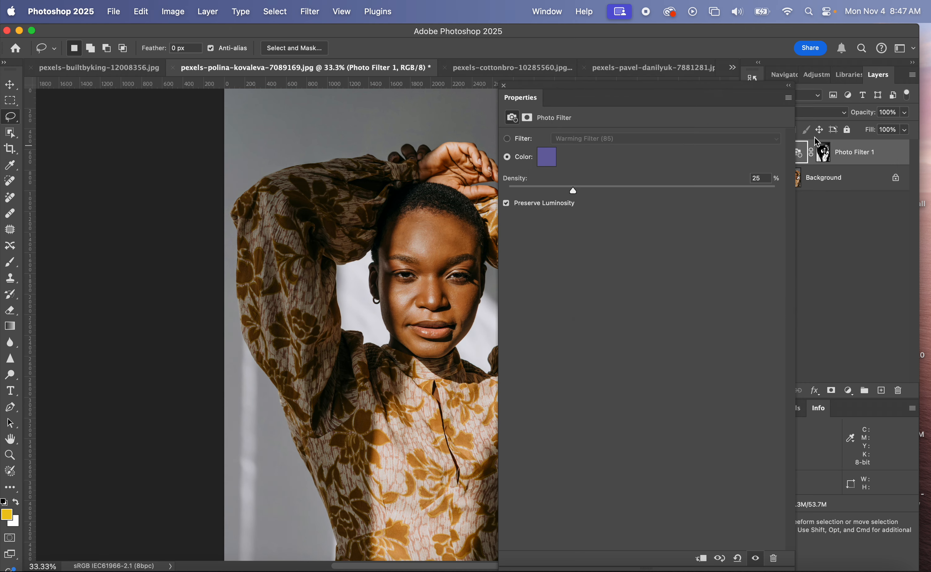
pyautogui.click(504, 86)
pyautogui.click(771, 152)
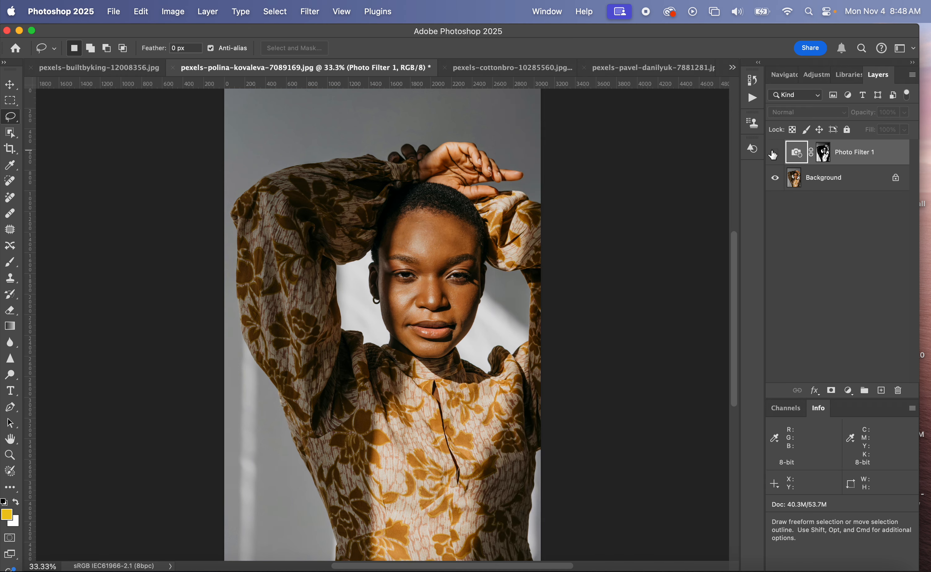
pyautogui.click(773, 152)
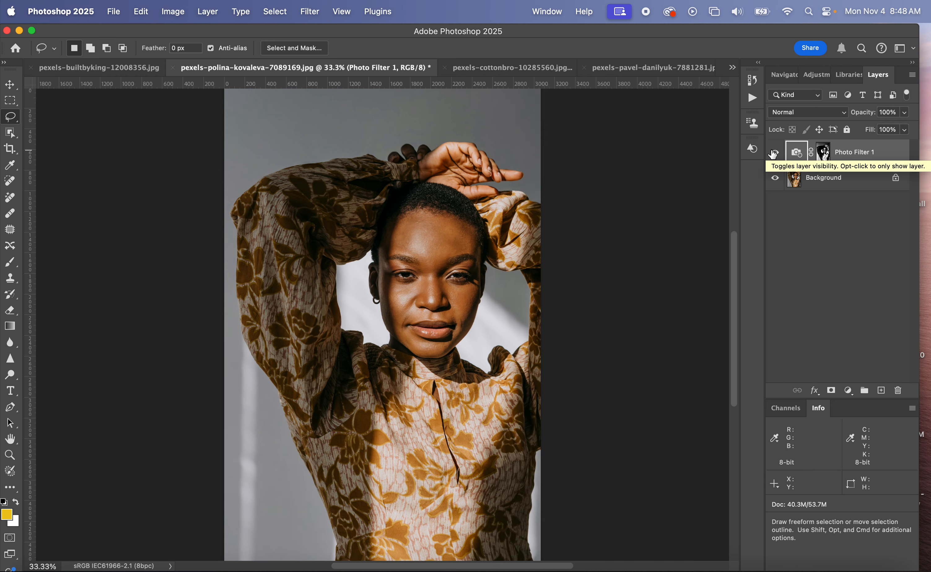